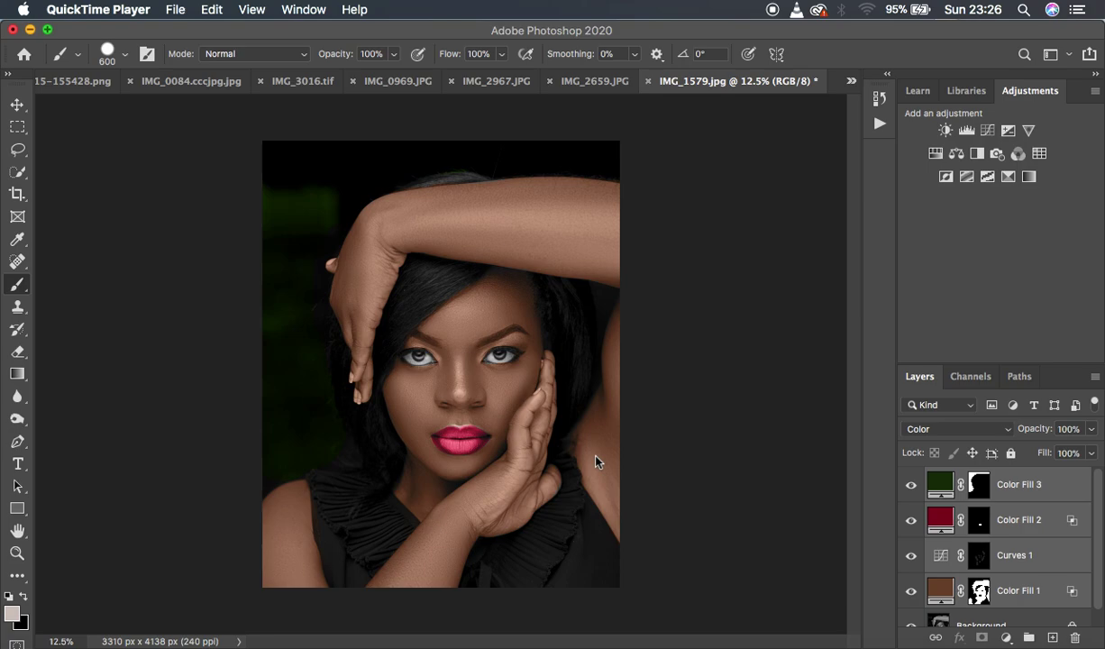
Compare the black-and-white portrait with its colorized version by repeatedly hiding and showing every layer above the Background.
scroll(906, 557, "down", 1)
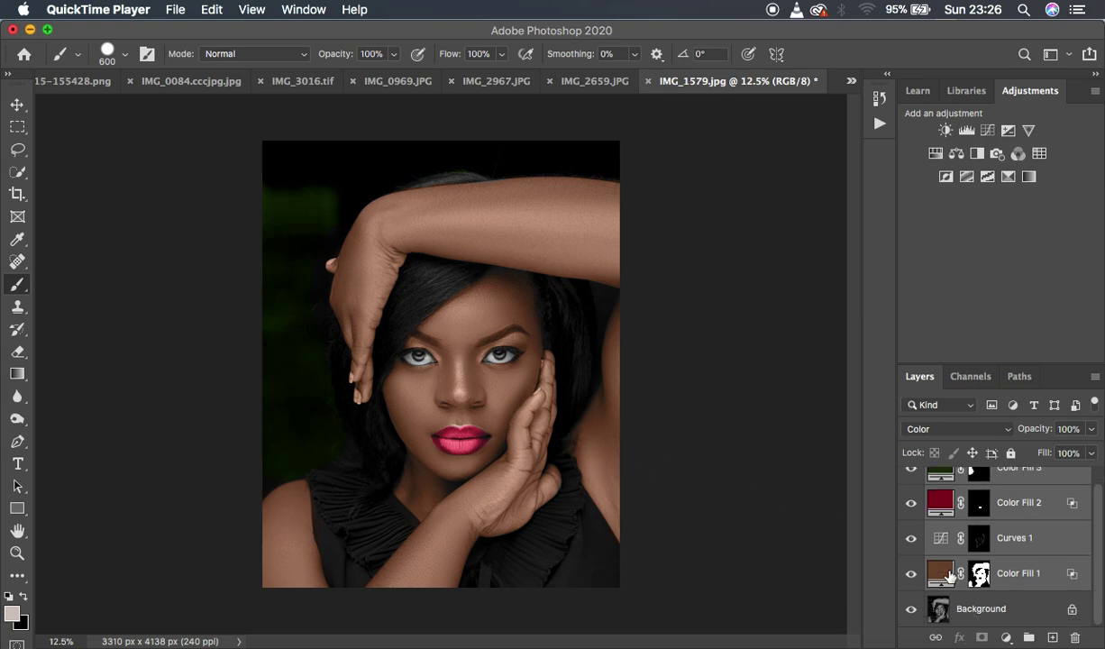
left_click(911, 609, "alt")
left_click(911, 611, "alt")
left_click(911, 610, "alt")
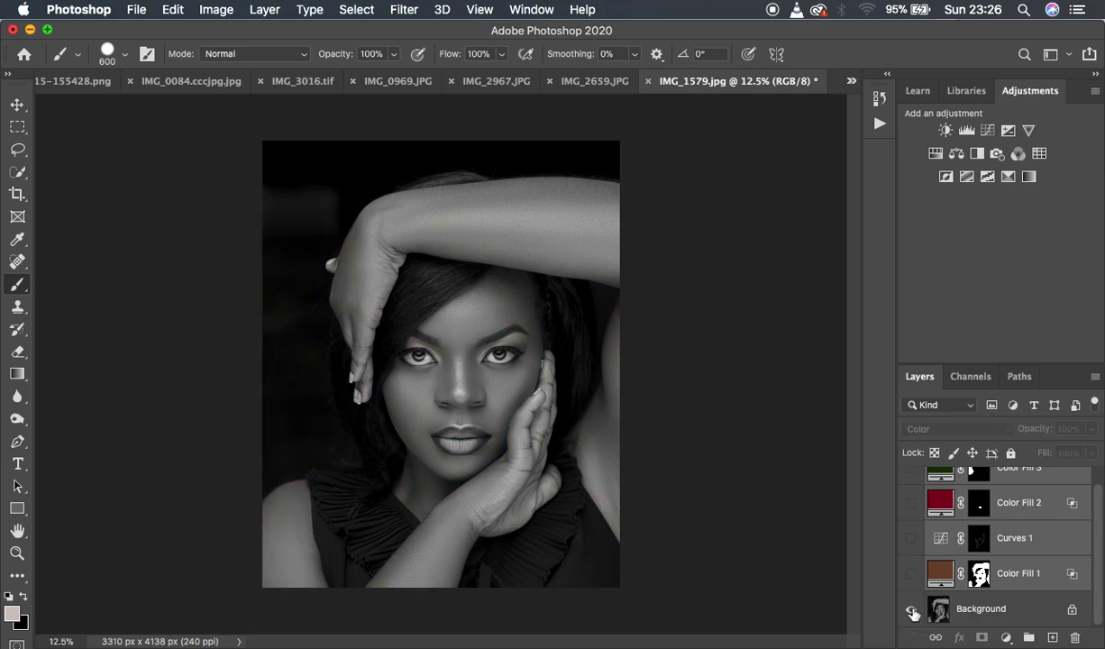
left_click(912, 610, "alt")
left_click(911, 611, "alt")
left_click(911, 610, "alt")
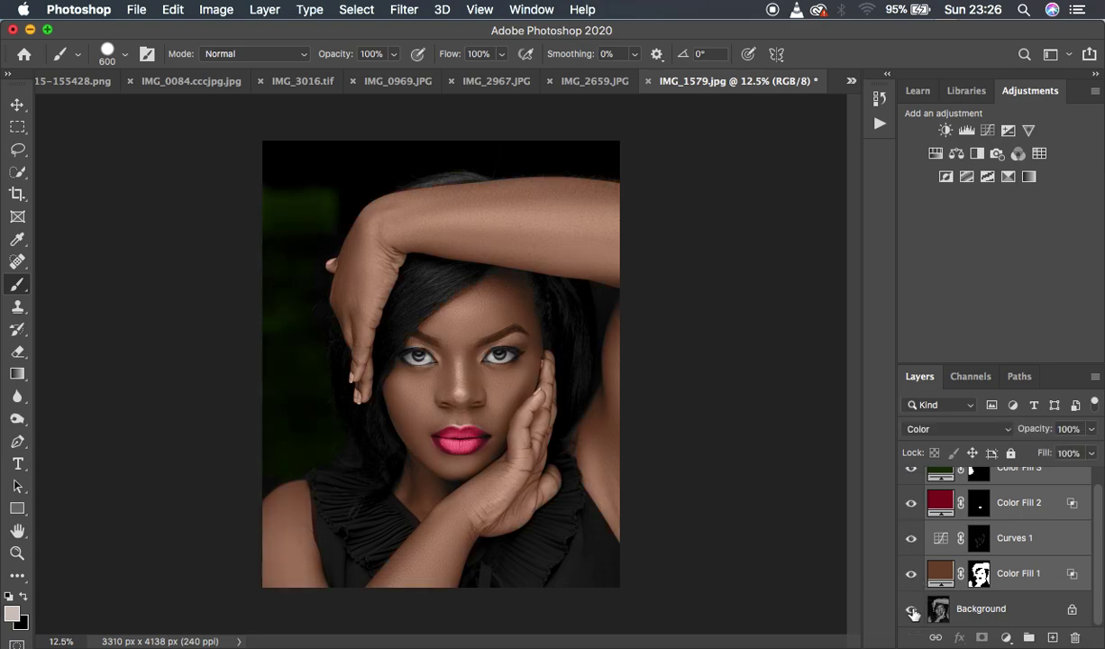
left_click(911, 611, "alt")
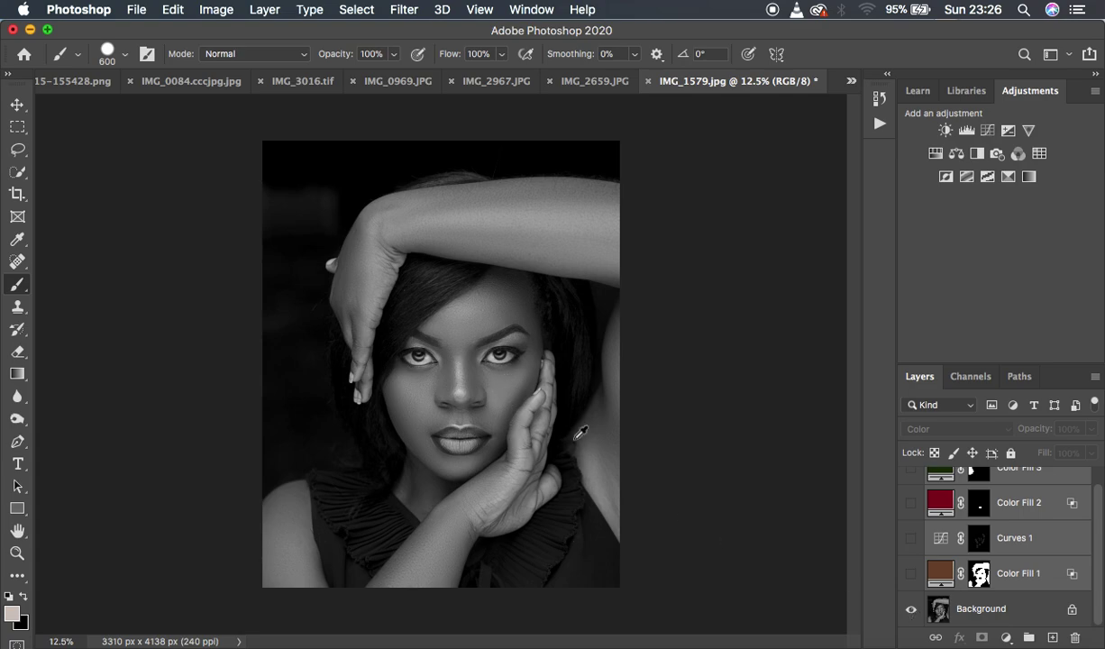
left_click(911, 610, "alt")
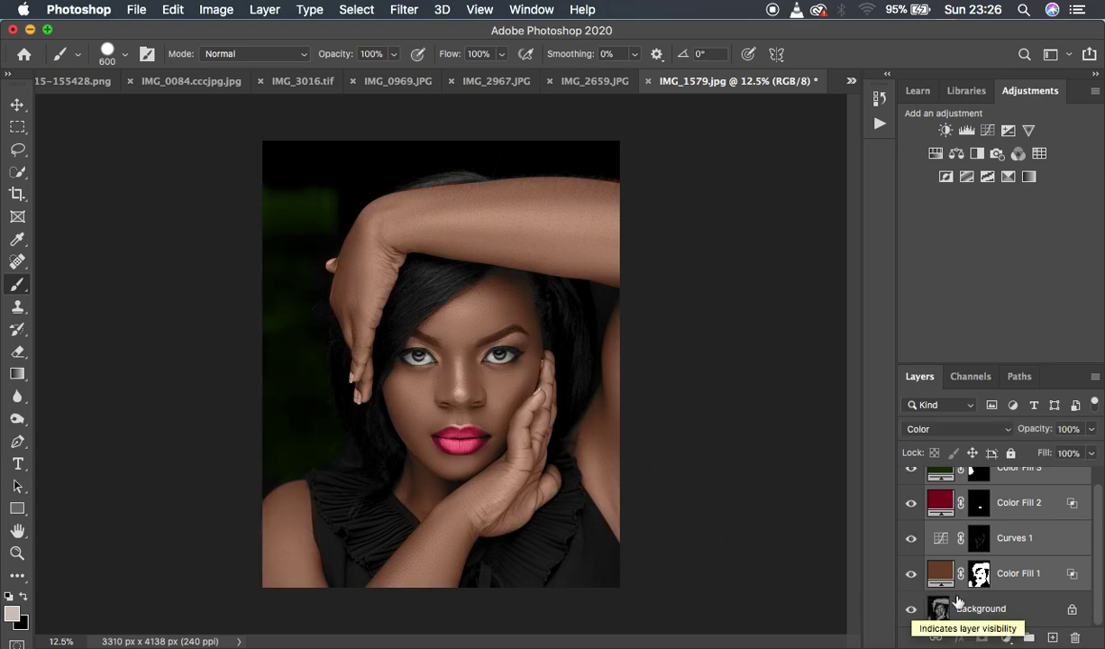
Delete the selected color fill and Curves layers, leaving only the Background.
left_click_drag(1064, 579, 1079, 639)
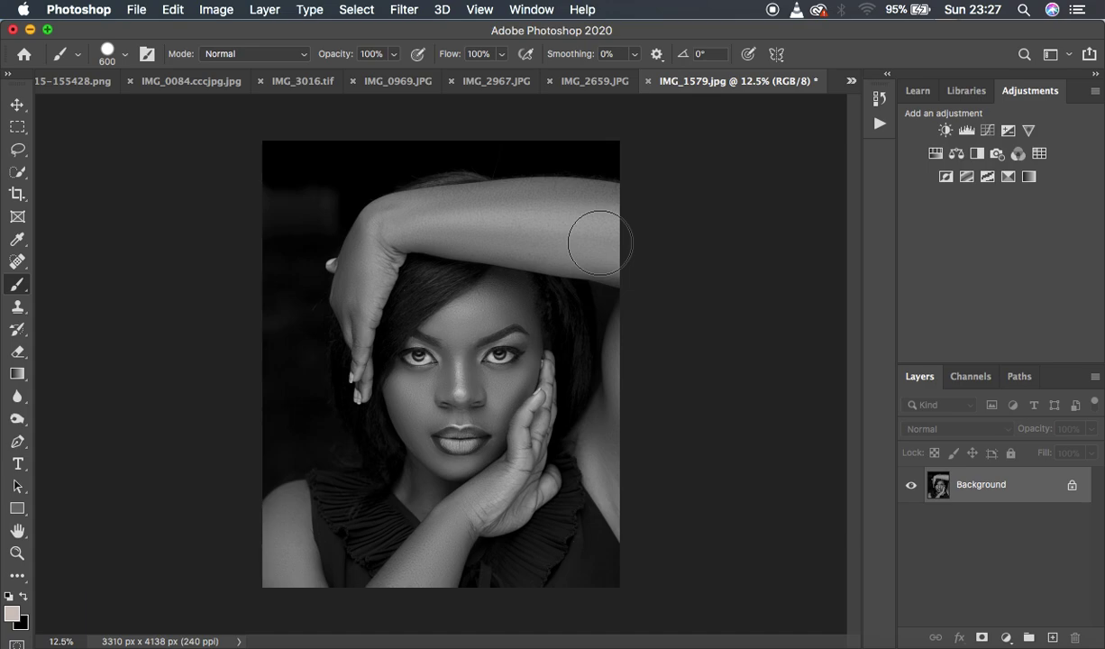
Add a Solid Color fill layer above the Background with the orange-brown skin color df9465.
left_click(1008, 636)
left_click(1008, 346)
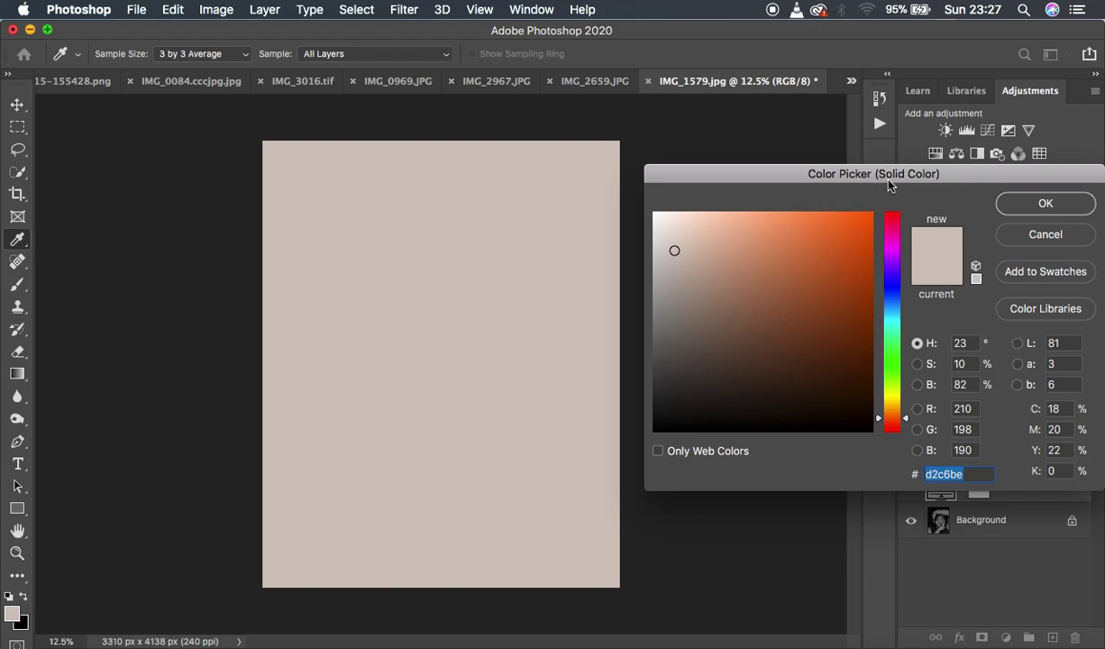
left_click(830, 292)
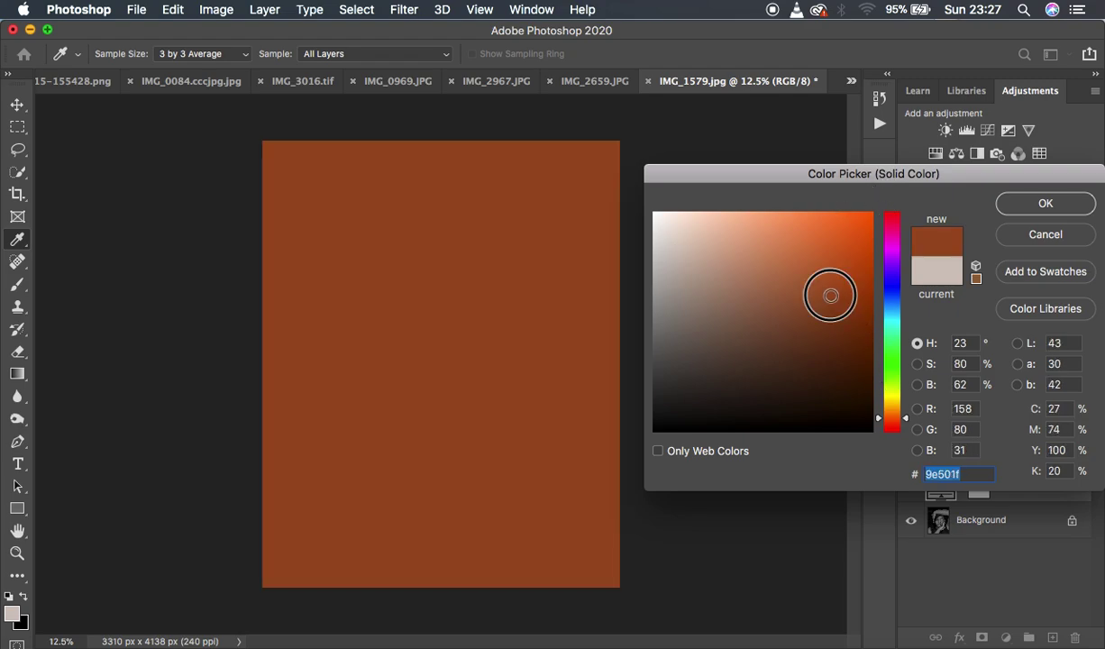
left_click(807, 280)
left_click(798, 255)
left_click(776, 270)
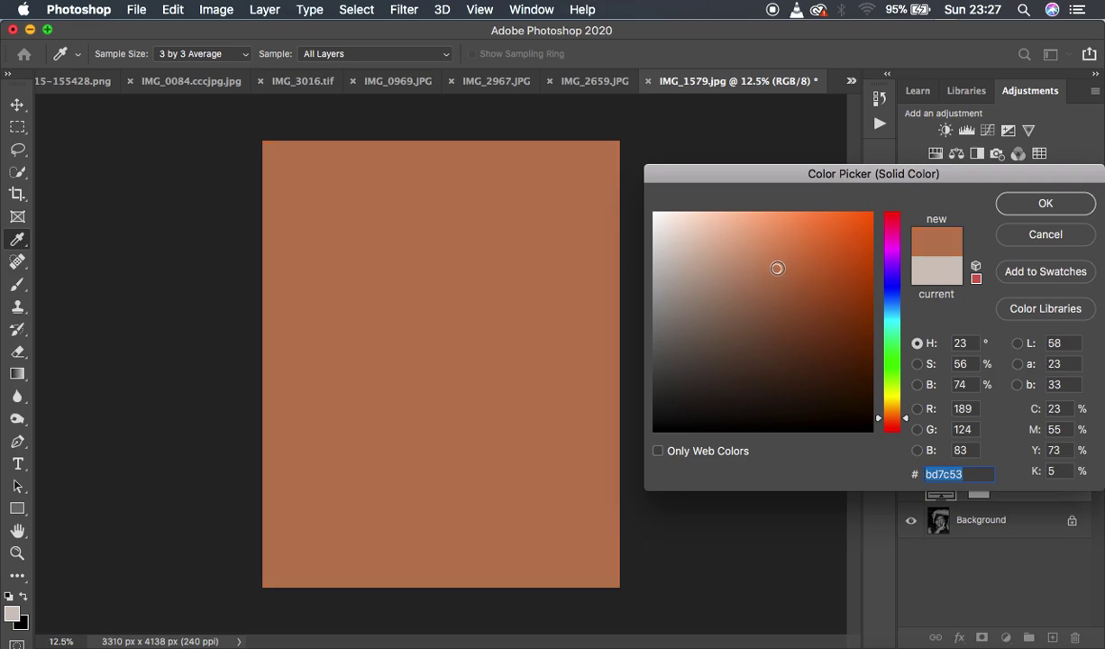
left_click(800, 286)
left_click(797, 248)
left_click(754, 248)
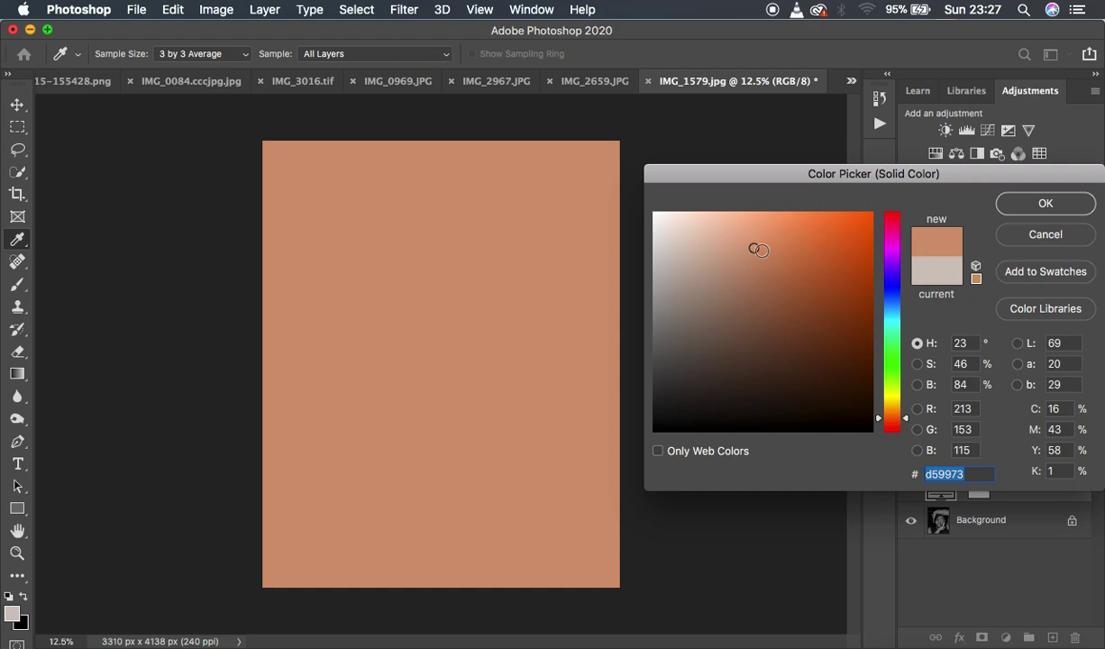
left_click(772, 255)
left_click(787, 265)
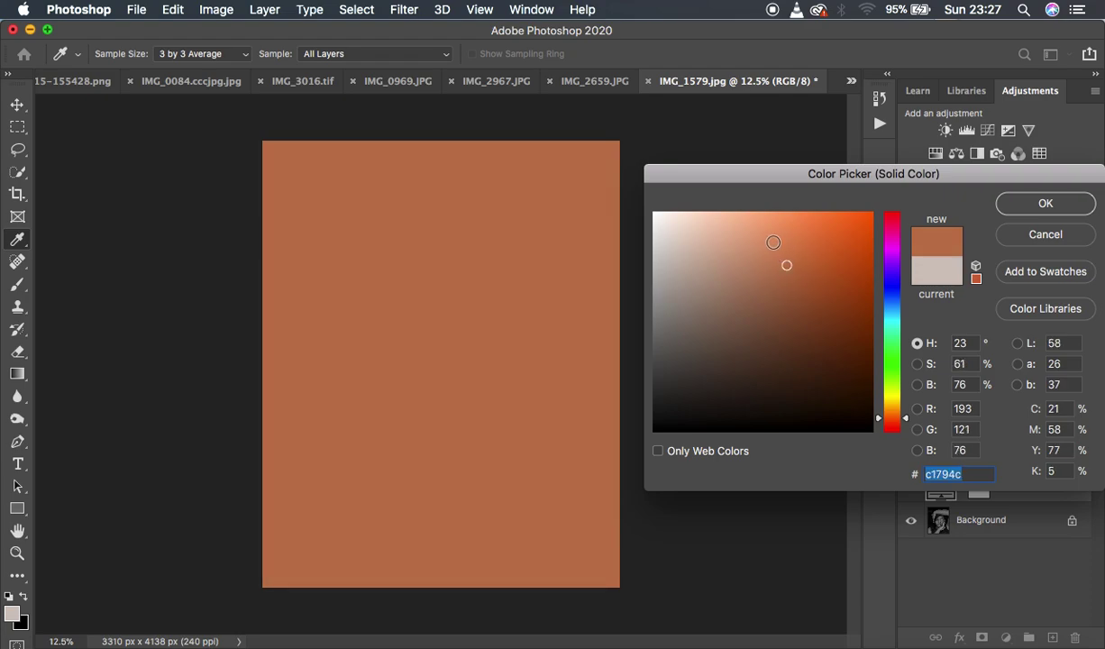
left_click(772, 252)
left_click(776, 271)
left_click(774, 255)
left_click(774, 246)
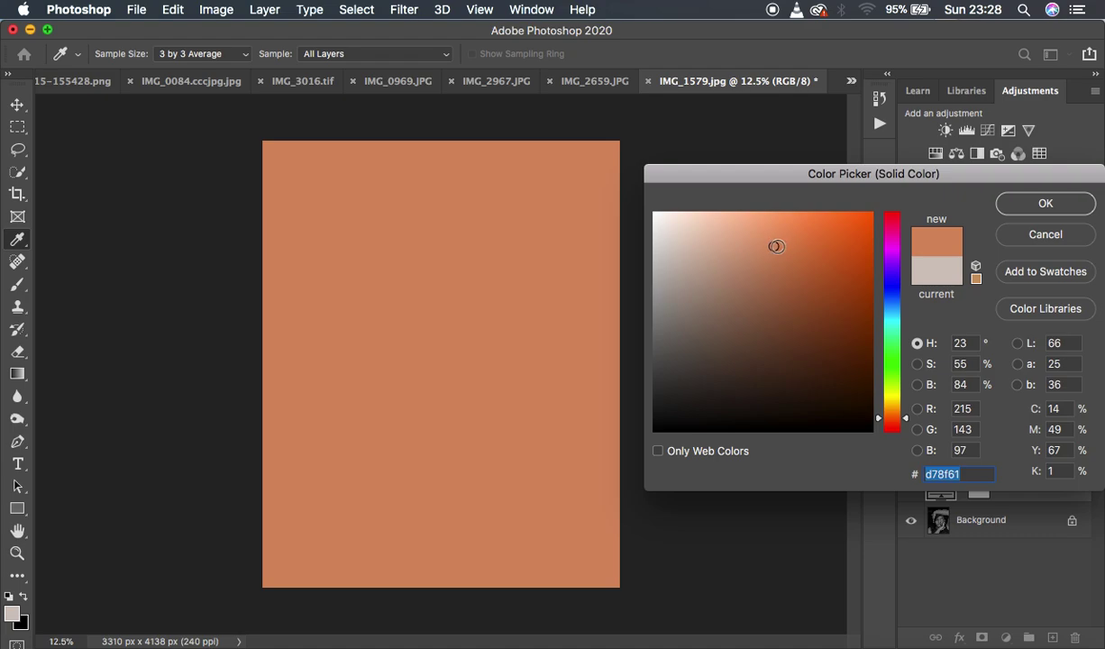
left_click(778, 240)
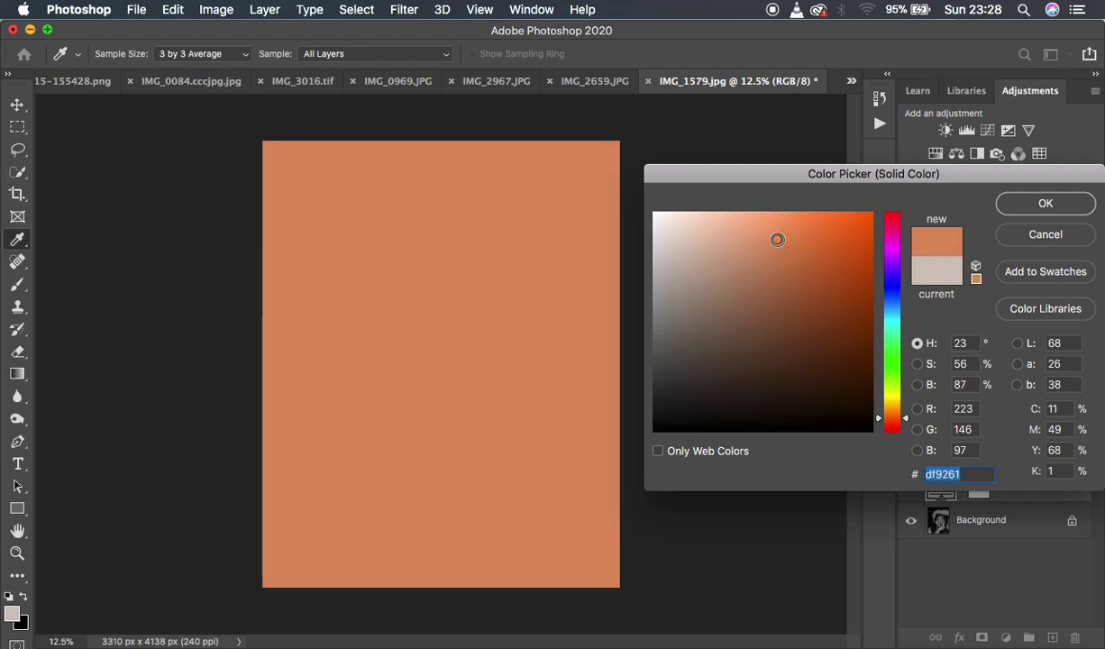
left_click(773, 239)
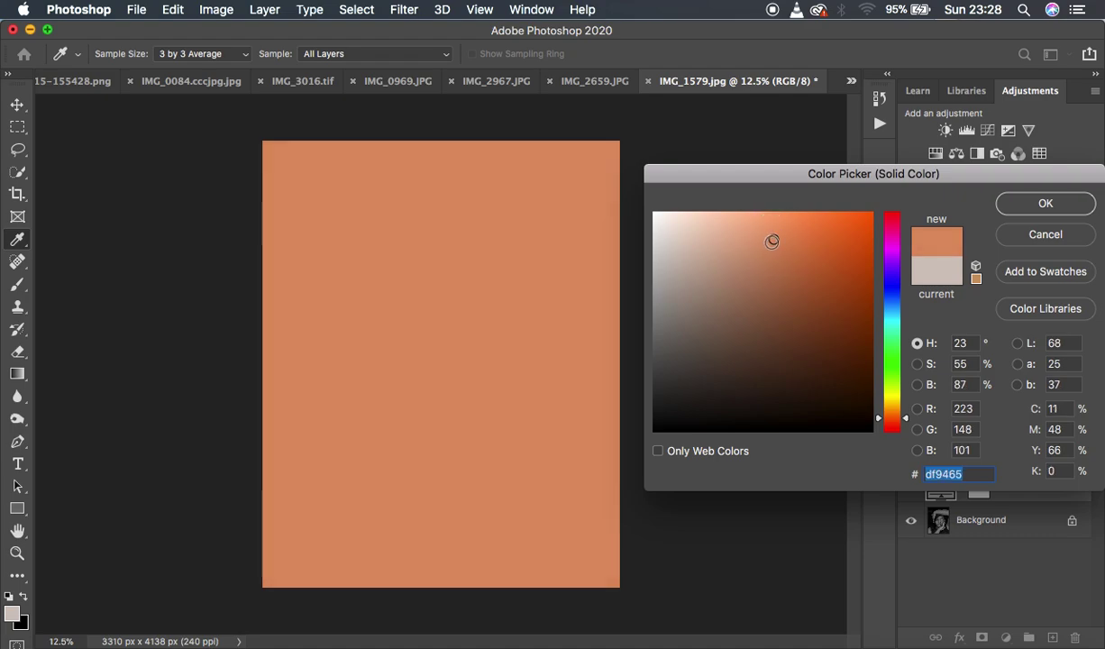
left_click(1019, 205)
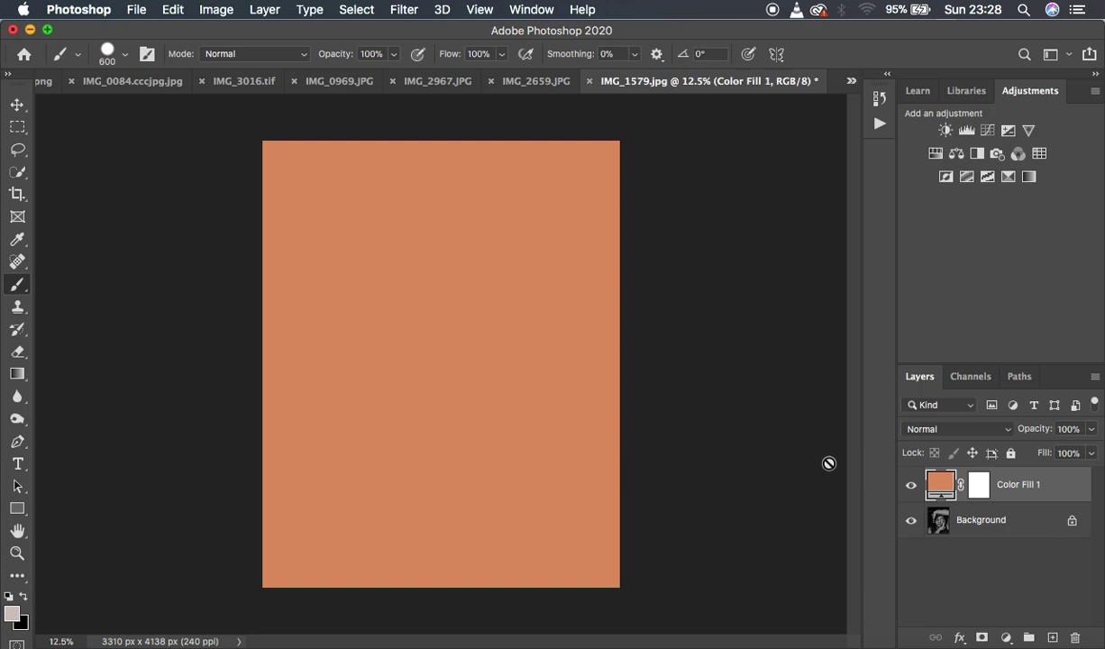
Set the fill layer's blend mode to Color and invert its layer mask to black.
left_click(938, 430)
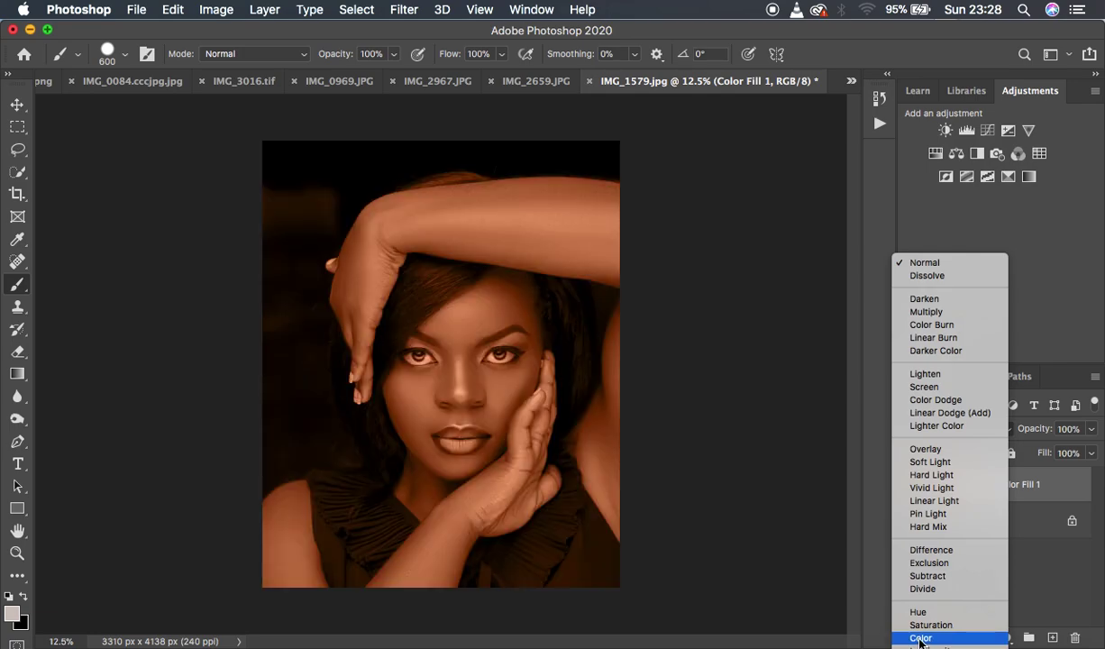
left_click(926, 638)
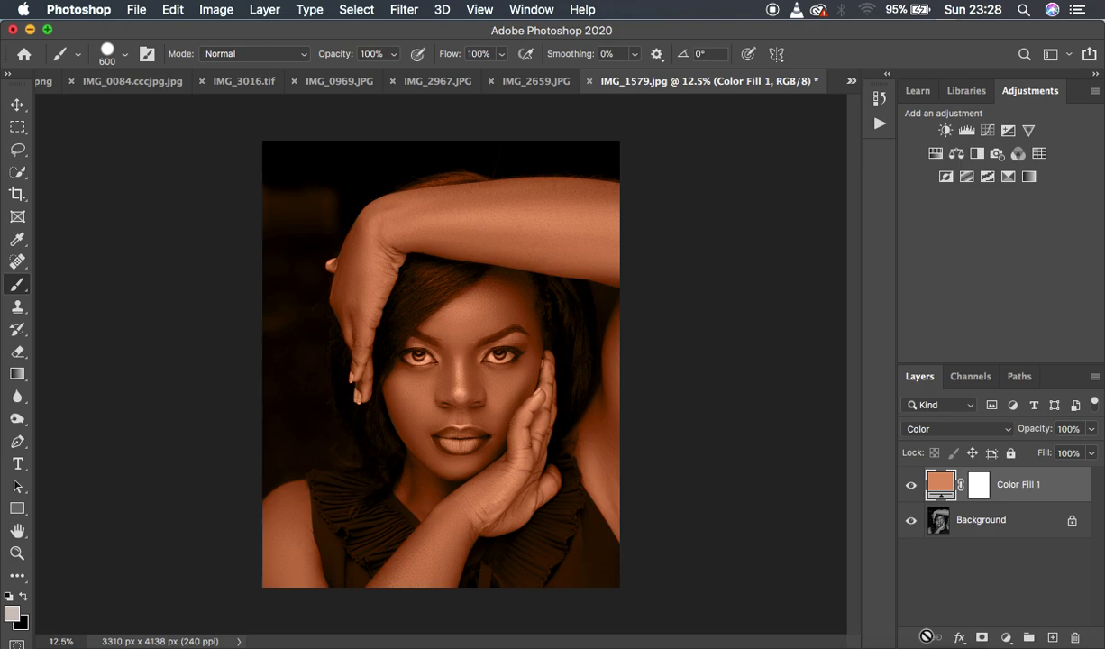
left_click(978, 485)
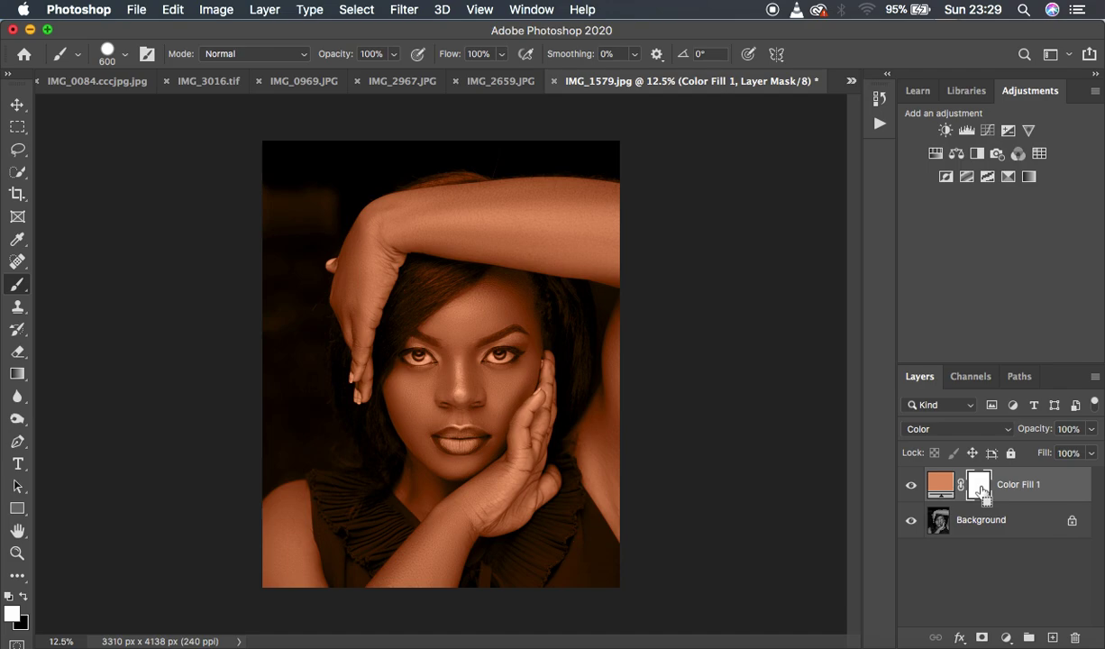
key("super+i")
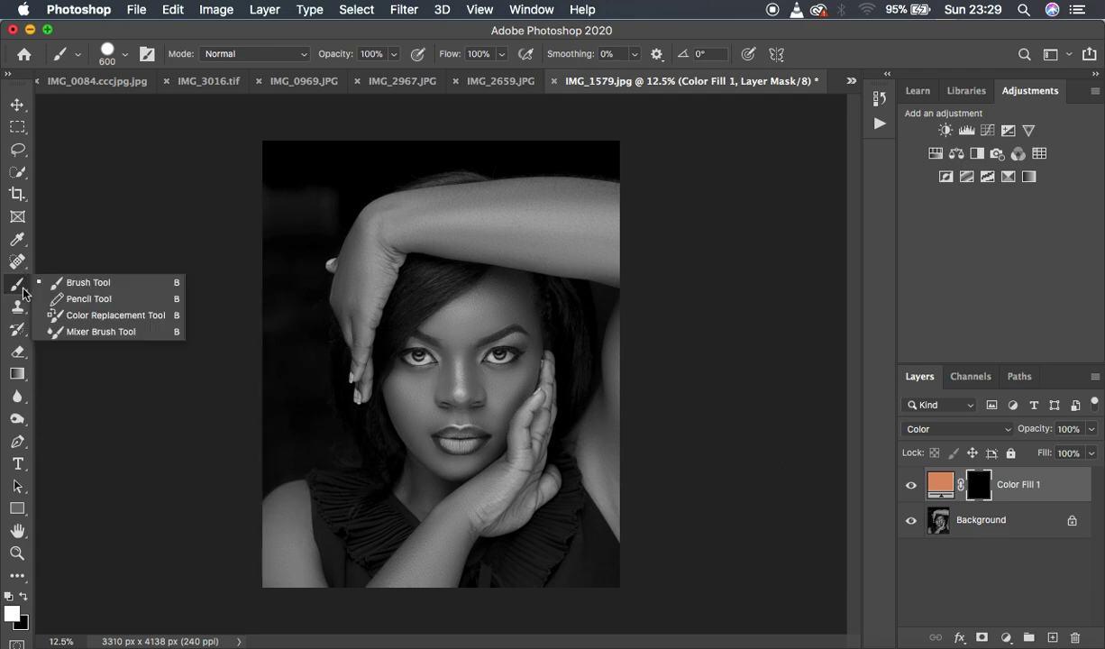
Paint white on the fill layer's mask with the Brush tool over the raised arm, its hand and the upper arm below it.
left_click(73, 281)
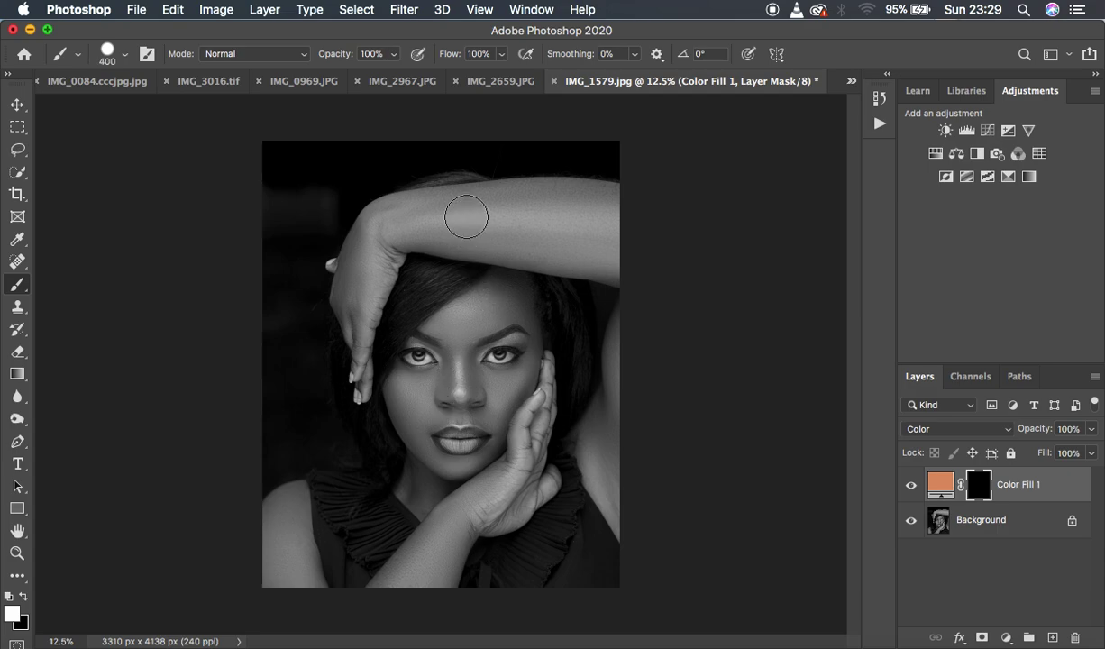
mouse_move(434, 218)
left_mouse_down()
mouse_move(591, 218)
mouse_move(488, 220)
mouse_move(607, 230)
mouse_move(477, 224)
mouse_move(585, 231)
mouse_move(491, 208)
mouse_move(596, 205)
mouse_move(512, 206)
mouse_move(597, 208)
mouse_move(509, 218)
mouse_move(588, 229)
mouse_move(485, 231)
mouse_move(560, 236)
mouse_move(483, 237)
mouse_move(629, 255)
mouse_move(380, 230)
mouse_move(417, 221)
mouse_move(398, 214)
mouse_move(627, 204)
mouse_move(502, 202)
mouse_move(583, 203)
mouse_move(543, 201)
mouse_move(594, 230)
left_mouse_up()
mouse_move(637, 335)
left_mouse_down()
mouse_move(619, 431)
mouse_move(593, 444)
mouse_move(633, 519)
mouse_move(598, 463)
mouse_move(615, 487)
mouse_move(603, 428)
mouse_move(640, 270)
mouse_move(546, 248)
mouse_move(576, 247)
mouse_move(461, 239)
mouse_move(632, 268)
mouse_move(568, 251)
left_mouse_up()
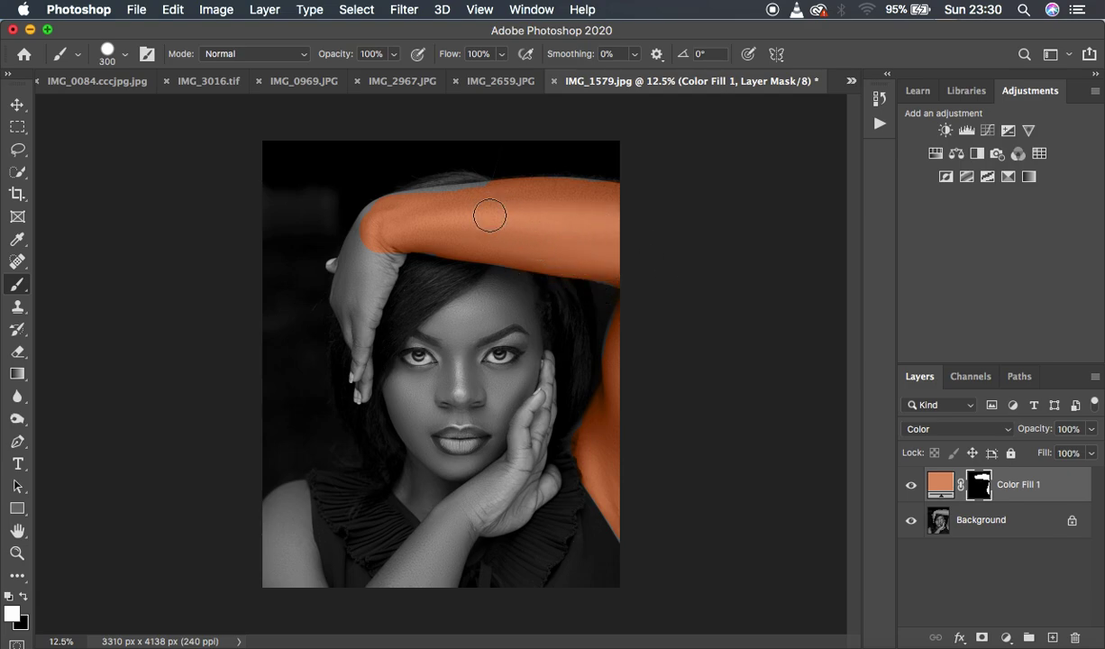
mouse_move(483, 188)
left_mouse_down()
mouse_move(400, 202)
mouse_move(361, 223)
mouse_move(348, 281)
mouse_move(361, 391)
mouse_move(370, 287)
mouse_move(383, 274)
mouse_move(371, 306)
mouse_move(408, 242)
mouse_move(377, 306)
mouse_move(375, 291)
mouse_move(358, 298)
mouse_move(371, 263)
mouse_move(362, 256)
mouse_move(346, 314)
mouse_move(338, 299)
mouse_move(339, 309)
mouse_move(351, 259)
mouse_move(335, 267)
mouse_move(355, 254)
mouse_move(374, 212)
mouse_move(618, 194)
left_mouse_up()
mouse_move(587, 267)
left_mouse_down()
mouse_move(627, 291)
mouse_move(612, 386)
mouse_move(581, 442)
mouse_move(629, 537)
mouse_move(633, 305)
mouse_move(614, 352)
mouse_move(629, 257)
left_mouse_up()
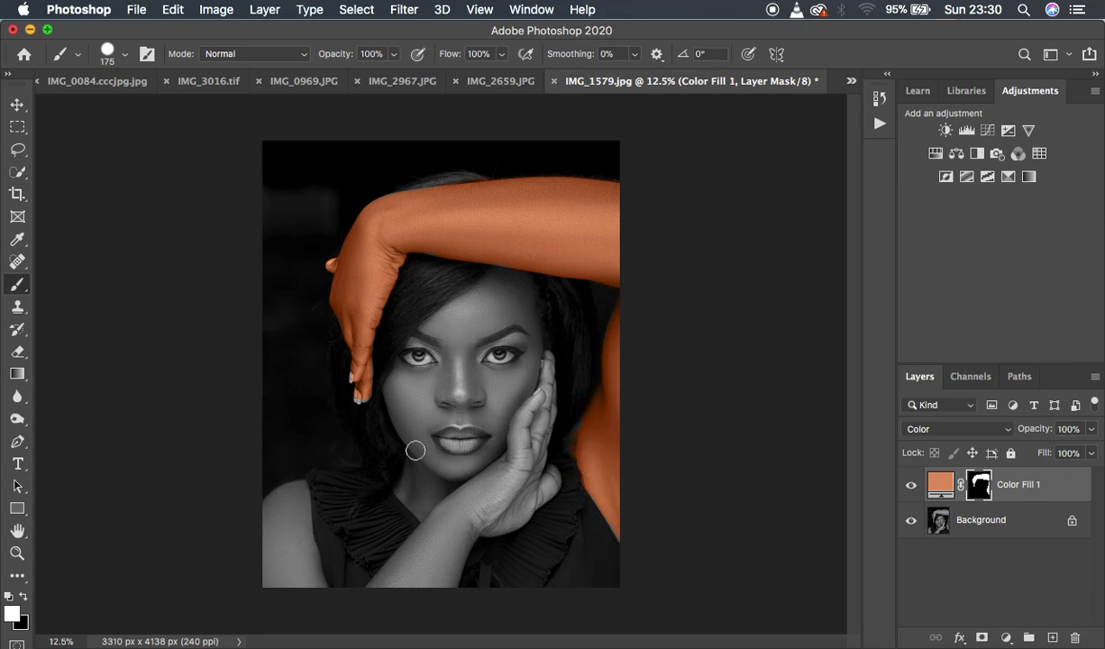
Paint white on the mask with a size 175 brush over the bare shoulder, lower forearm and hand, neck and jawline.
mouse_move(301, 555)
left_mouse_down()
mouse_move(313, 581)
mouse_move(305, 542)
mouse_move(321, 599)
mouse_move(261, 591)
mouse_move(266, 538)
mouse_move(280, 577)
mouse_move(267, 518)
mouse_move(301, 490)
mouse_move(295, 563)
mouse_move(283, 539)
mouse_move(302, 583)
mouse_move(286, 523)
mouse_move(263, 527)
mouse_move(291, 492)
mouse_move(267, 506)
mouse_move(297, 500)
mouse_move(312, 581)
mouse_move(311, 568)
mouse_move(271, 586)
left_mouse_up()
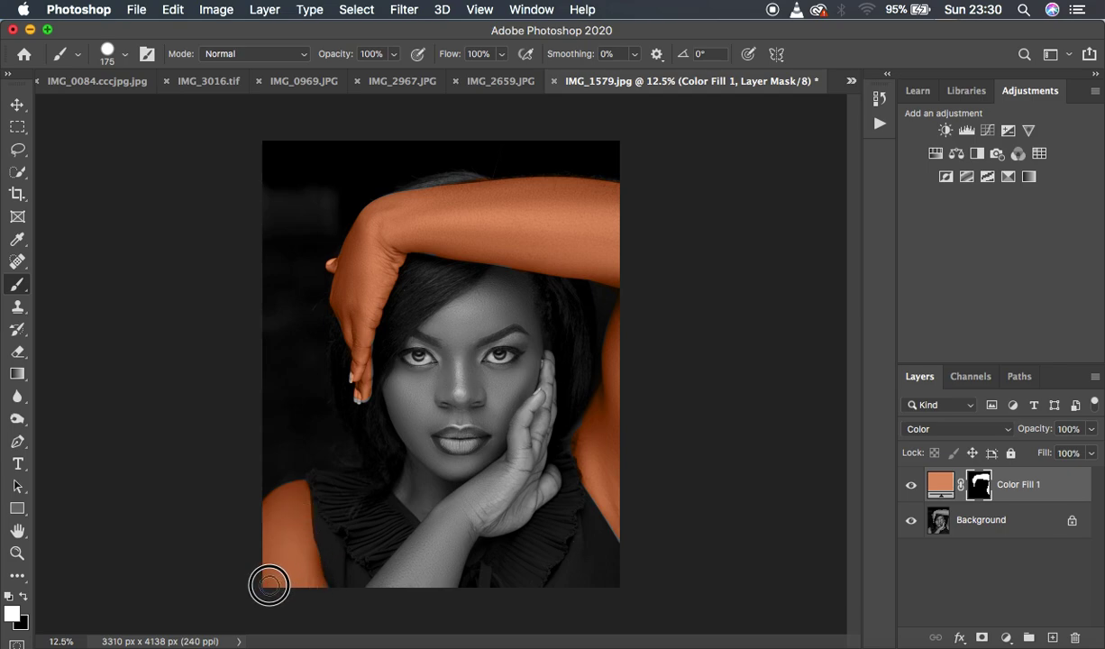
mouse_move(453, 512)
left_mouse_down()
mouse_move(404, 587)
mouse_move(395, 578)
mouse_move(407, 557)
mouse_move(376, 594)
mouse_move(425, 577)
mouse_move(473, 532)
mouse_move(453, 556)
mouse_move(477, 496)
mouse_move(446, 514)
mouse_move(512, 460)
mouse_move(529, 407)
mouse_move(524, 453)
mouse_move(548, 364)
mouse_move(547, 407)
mouse_move(547, 362)
mouse_move(538, 452)
mouse_move(538, 441)
mouse_move(506, 509)
mouse_move(521, 486)
mouse_move(513, 478)
mouse_move(478, 516)
mouse_move(416, 553)
mouse_move(440, 525)
mouse_move(406, 555)
mouse_move(445, 512)
mouse_move(421, 550)
mouse_move(441, 565)
mouse_move(451, 555)
mouse_move(449, 589)
mouse_move(471, 519)
mouse_move(512, 512)
mouse_move(492, 525)
mouse_move(555, 476)
mouse_move(519, 528)
mouse_move(481, 531)
mouse_move(538, 448)
mouse_move(529, 481)
mouse_move(531, 405)
left_mouse_up()
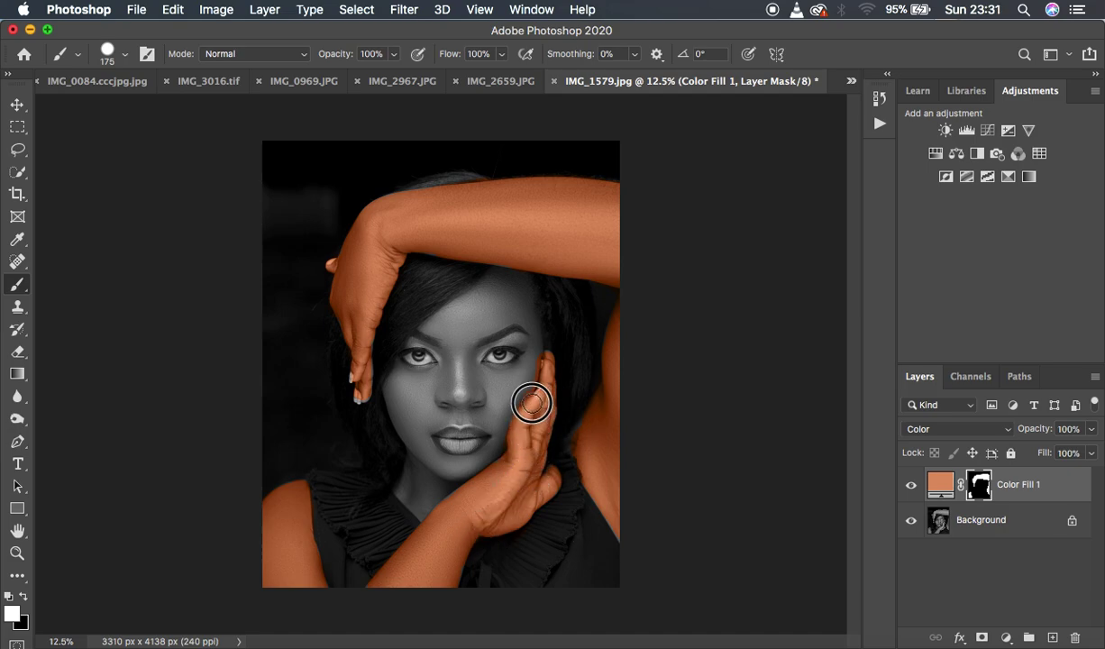
mouse_move(413, 467)
left_mouse_down()
mouse_move(431, 515)
mouse_move(419, 497)
mouse_move(433, 479)
mouse_move(445, 493)
mouse_move(424, 470)
mouse_move(457, 473)
mouse_move(417, 447)
mouse_move(436, 476)
mouse_move(422, 442)
mouse_move(460, 472)
mouse_move(428, 456)
mouse_move(413, 422)
mouse_move(427, 472)
mouse_move(421, 449)
mouse_move(406, 489)
mouse_move(414, 441)
mouse_move(397, 412)
left_mouse_up()
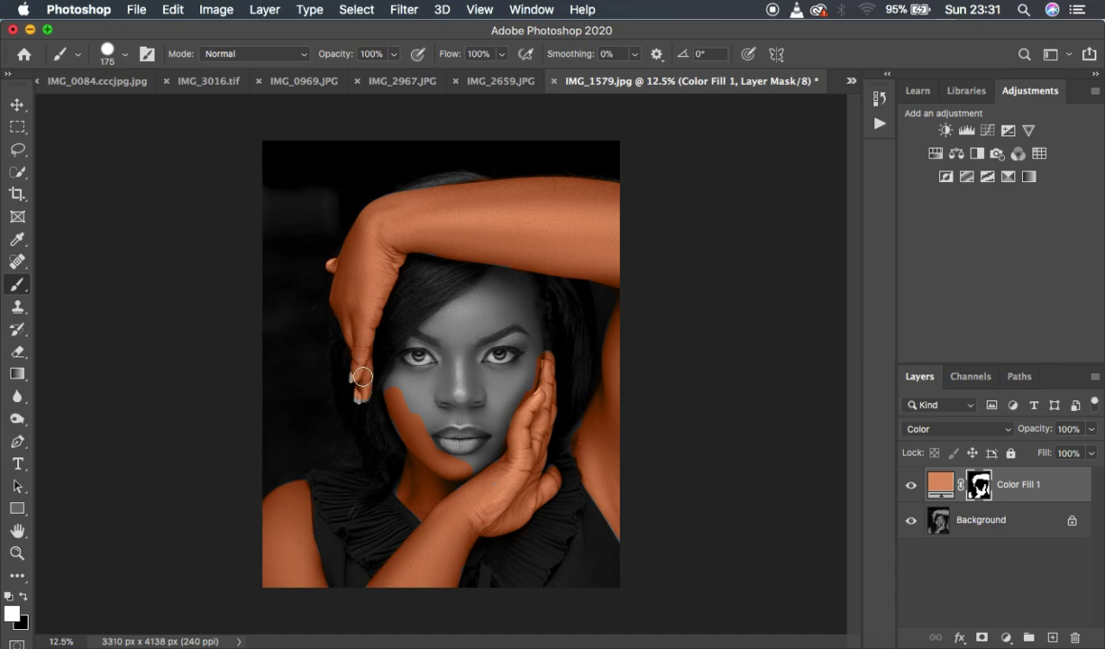
Paint the skin tint around both eyes and along the face edge on the mask with a size 60 brush, leaving the eyeballs unpainted.
key("super+plus")
key("super+plus")
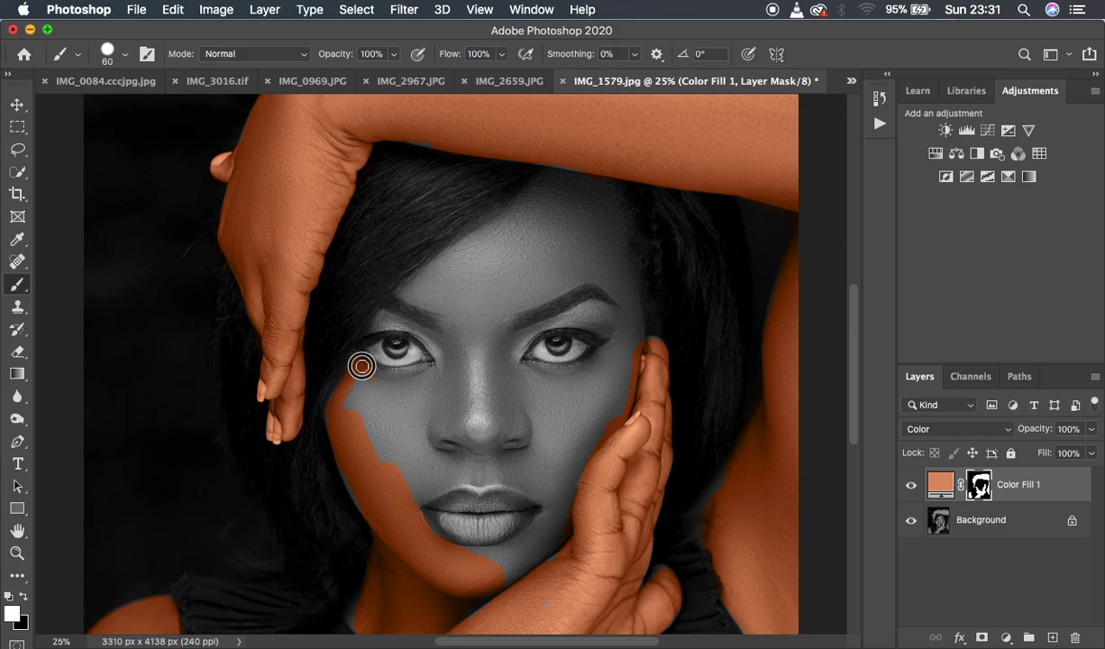
left_click_drag(411, 377, 372, 373)
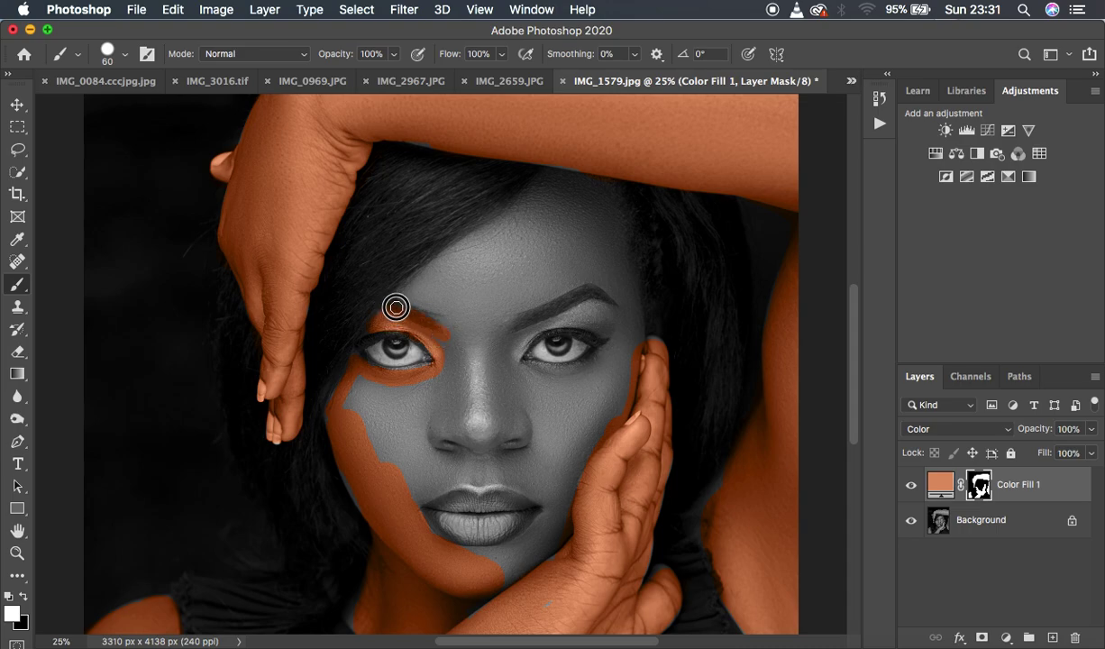
mouse_move(388, 309)
left_mouse_down()
mouse_move(420, 321)
mouse_move(440, 360)
left_mouse_up()
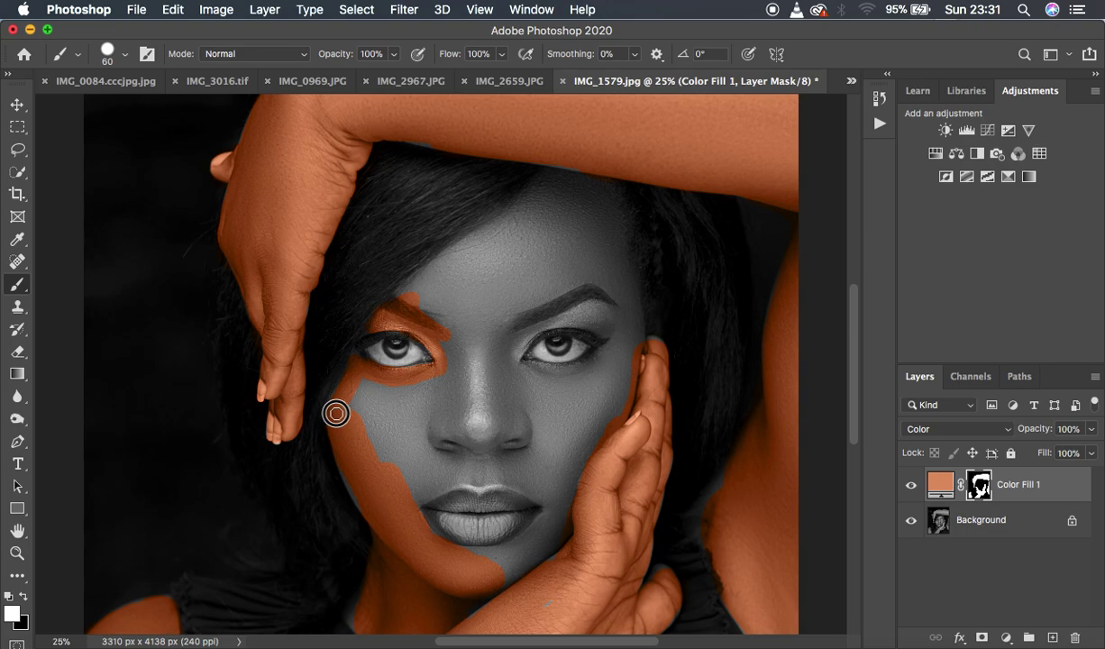
mouse_move(332, 410)
left_mouse_down()
mouse_move(373, 513)
mouse_move(354, 494)
mouse_move(387, 538)
mouse_move(357, 619)
left_mouse_up()
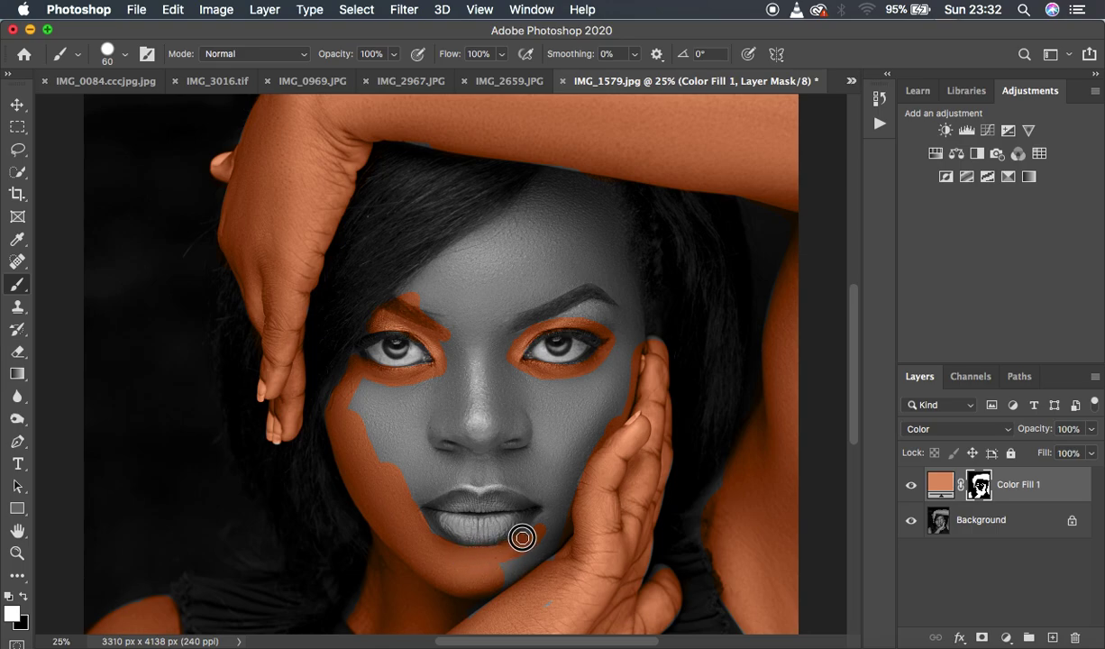
Paint the skin tint on the mask around the lips, chin and the cheek beside the hand, leaving the lips unpainted.
mouse_move(557, 511)
left_mouse_down()
mouse_move(540, 533)
mouse_move(549, 507)
mouse_move(541, 530)
mouse_move(563, 518)
mouse_move(553, 541)
mouse_move(521, 563)
left_mouse_up()
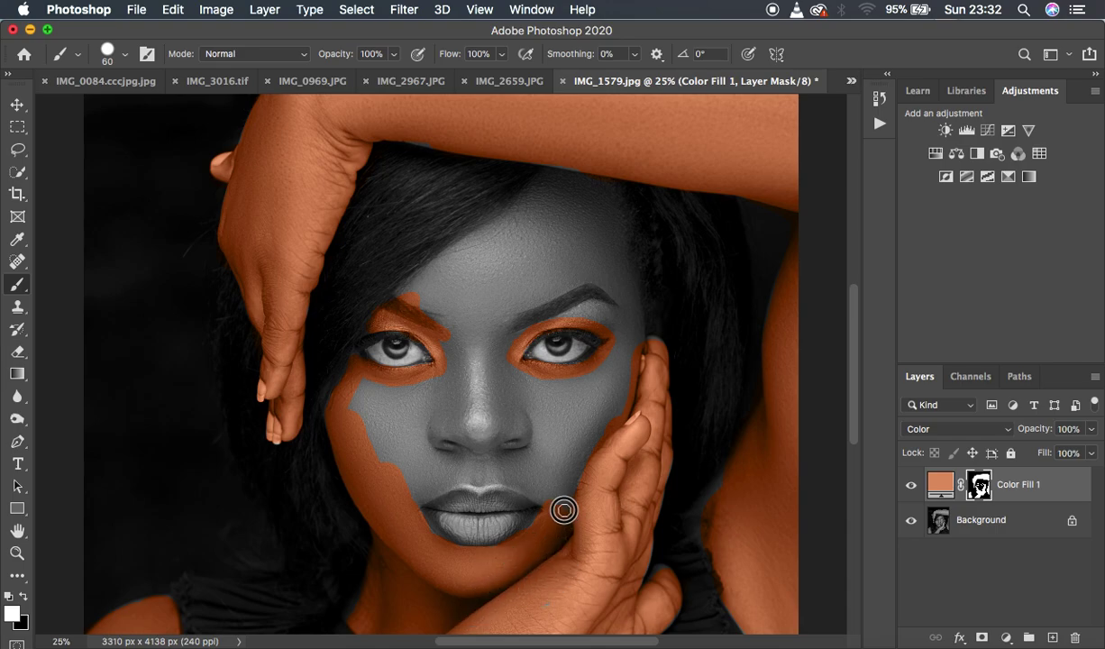
left_click_drag(540, 486, 491, 474)
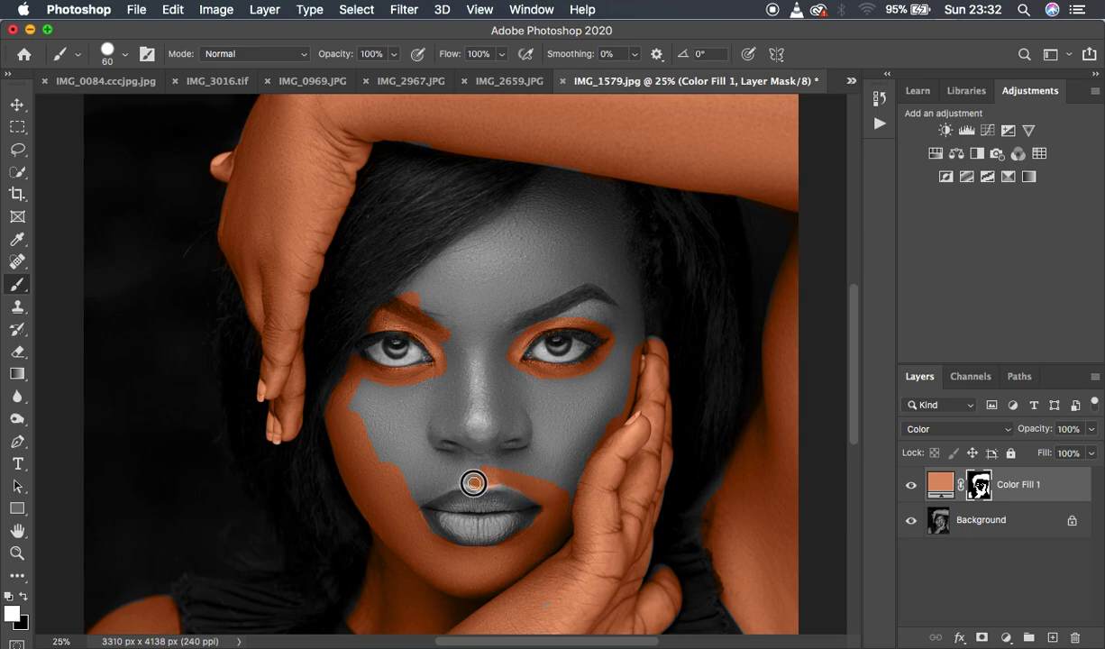
mouse_move(461, 481)
left_mouse_down()
mouse_move(409, 511)
mouse_move(482, 464)
mouse_move(528, 484)
left_mouse_up()
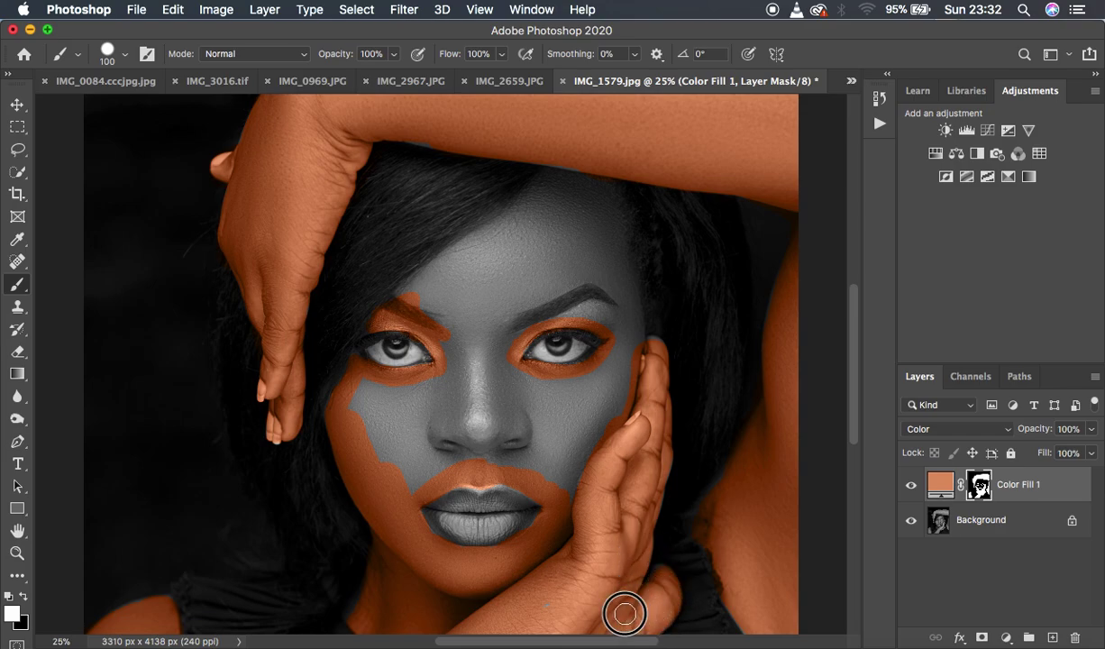
mouse_move(570, 494)
left_mouse_down()
mouse_move(581, 441)
mouse_move(557, 468)
left_mouse_up()
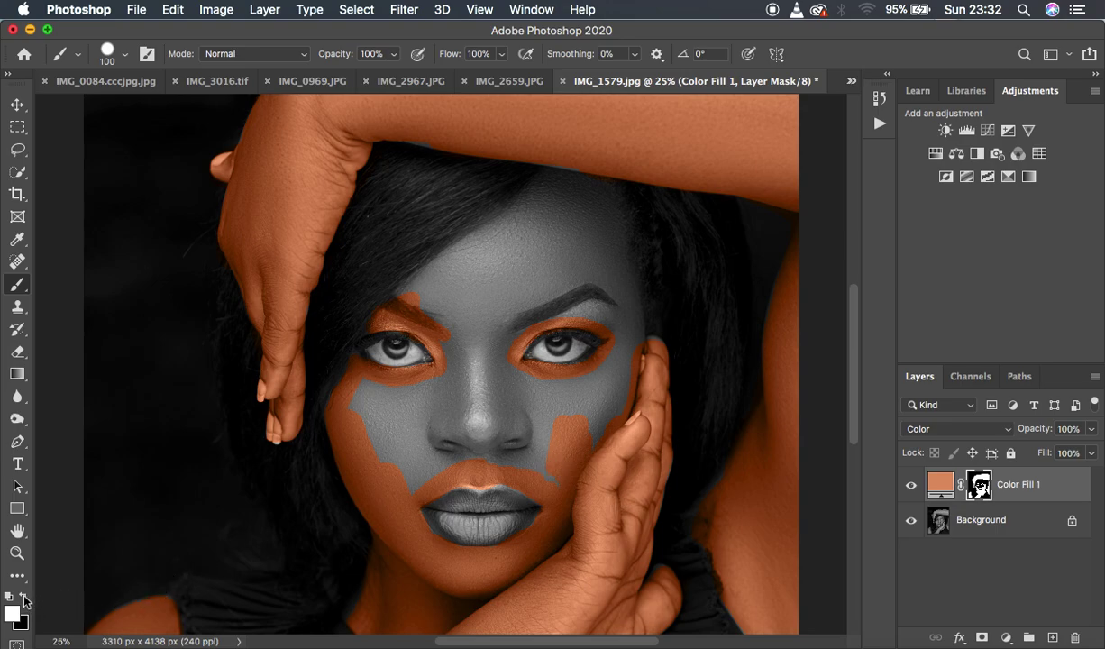
Try painting black on the mask to remove tint from the cheek opposite the hand, and restore the area with white.
left_click_drag(360, 439, 371, 465)
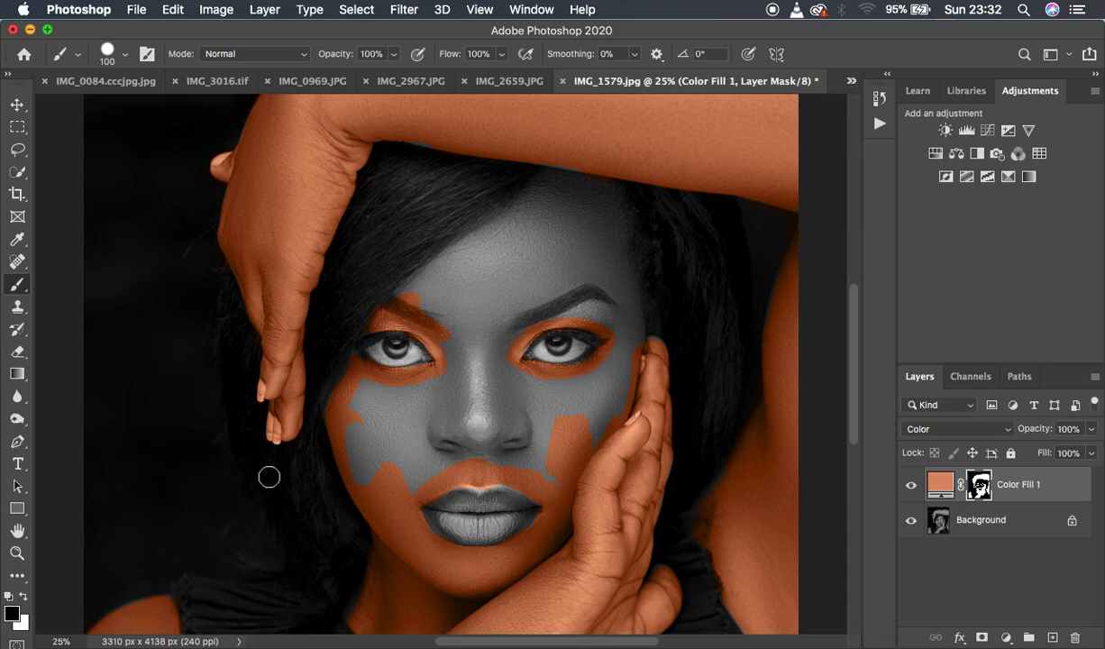
left_click(24, 596)
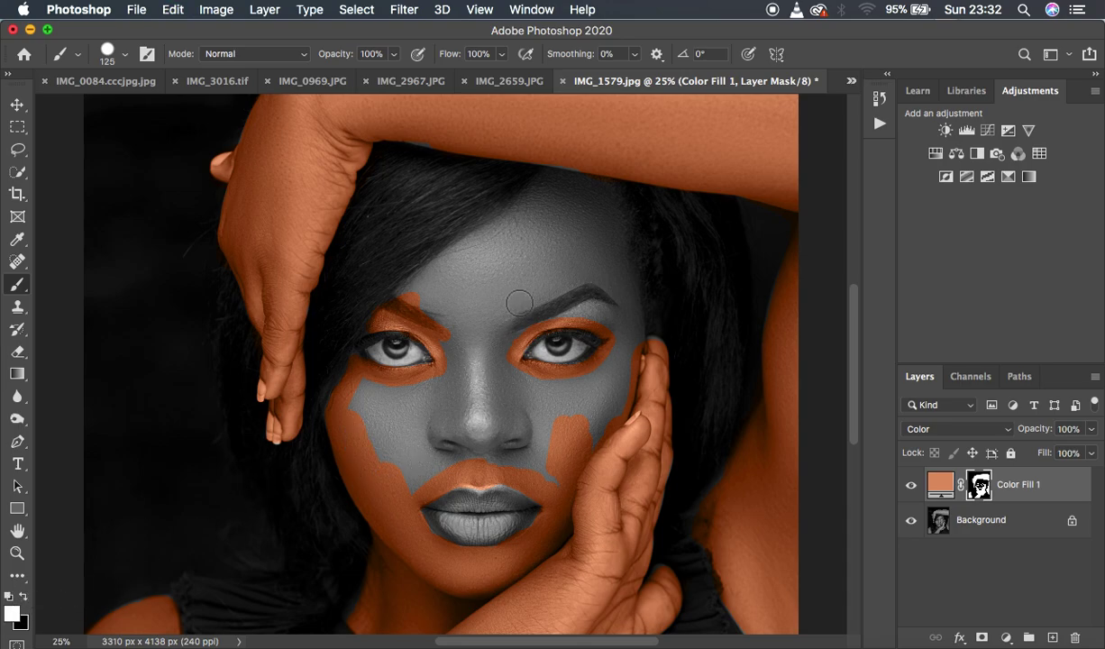
Paint white on the mask with a larger brush over the remaining grey forehead, nose and cheeks.
key("bracketright")
key("bracketright")
key("bracketright")
key("bracketright")
mouse_move(425, 294)
left_mouse_down()
mouse_move(533, 210)
mouse_move(568, 200)
mouse_move(557, 192)
mouse_move(578, 171)
mouse_move(569, 185)
mouse_move(586, 229)
mouse_move(600, 194)
mouse_move(626, 313)
mouse_move(615, 378)
mouse_move(585, 407)
mouse_move(601, 375)
mouse_move(572, 411)
mouse_move(506, 391)
mouse_move(490, 316)
mouse_move(488, 334)
mouse_move(531, 270)
mouse_move(578, 253)
mouse_move(559, 258)
mouse_move(550, 272)
mouse_move(563, 276)
mouse_move(548, 288)
mouse_move(614, 283)
mouse_move(565, 292)
mouse_move(612, 295)
mouse_move(513, 322)
mouse_move(573, 296)
mouse_move(612, 300)
mouse_move(601, 204)
mouse_move(614, 257)
mouse_move(605, 224)
mouse_move(486, 252)
mouse_move(456, 288)
mouse_move(466, 385)
mouse_move(402, 445)
mouse_move(379, 410)
mouse_move(411, 399)
mouse_move(374, 397)
mouse_move(460, 393)
mouse_move(437, 397)
mouse_move(463, 352)
mouse_move(423, 303)
mouse_move(445, 301)
mouse_move(406, 298)
mouse_move(534, 215)
mouse_move(503, 282)
mouse_move(508, 373)
mouse_move(565, 394)
mouse_move(616, 370)
mouse_move(624, 293)
mouse_move(636, 334)
mouse_move(636, 307)
mouse_move(626, 388)
mouse_move(570, 439)
mouse_move(403, 466)
mouse_move(513, 445)
mouse_move(562, 481)
mouse_move(490, 443)
mouse_move(395, 458)
mouse_move(367, 408)
left_mouse_up()
Touch up the skin tint along the forearm, neckline and shoulder edges on the mask with a size 90 brush.
key("bracketleft")
key("bracketleft")
key("bracketleft")
key("bracketleft")
key("bracketleft")
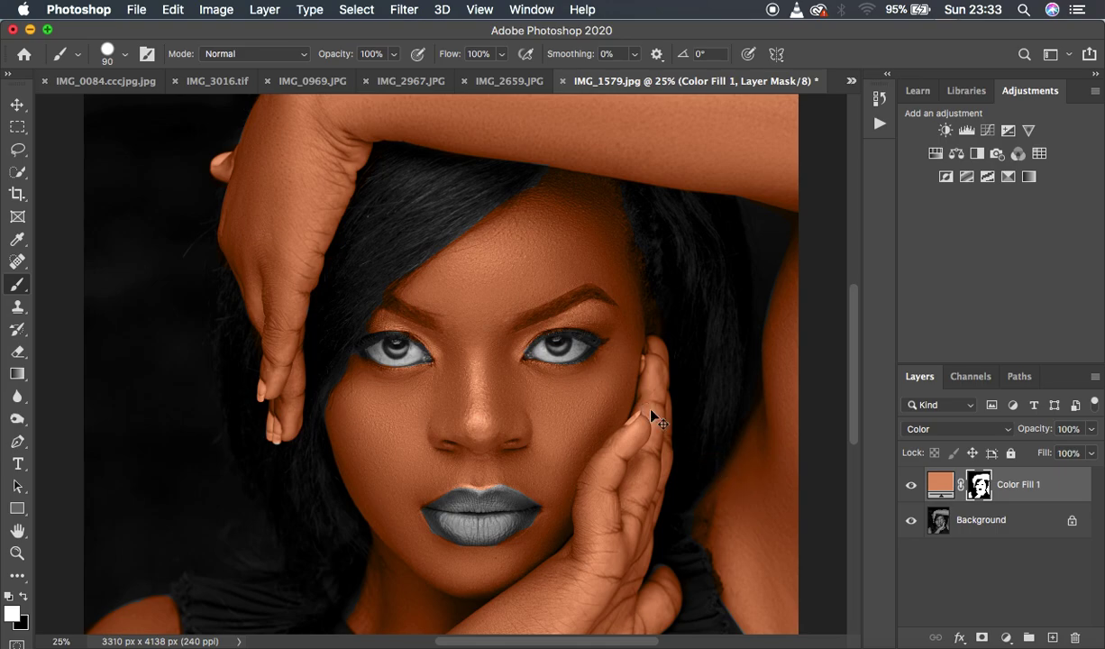
key("super+minus")
key("super+equal")
key("super+equal")
key("super+equal")
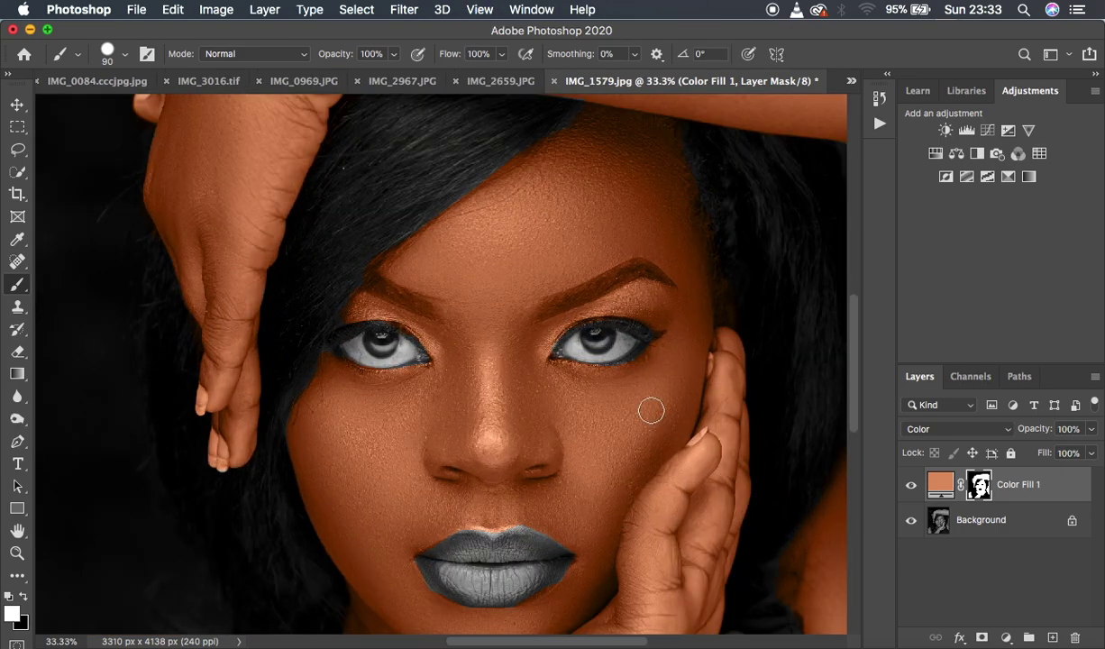
scroll(560, 450, "down", 15)
scroll(560, 450, "left", 3)
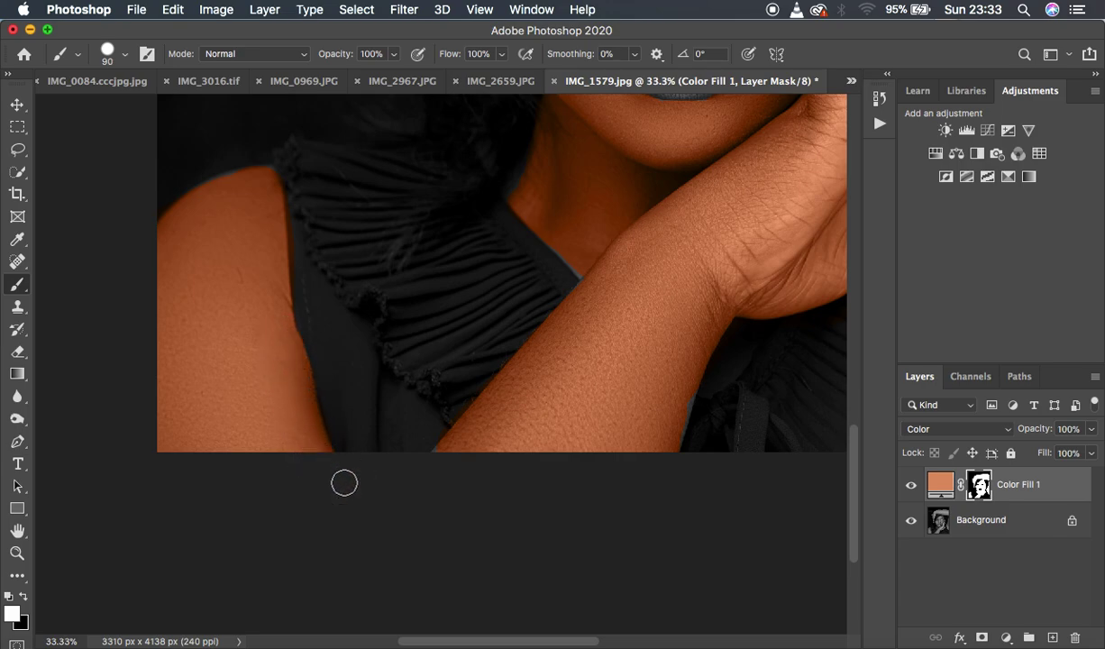
mouse_move(679, 356)
left_mouse_down()
mouse_move(685, 375)
mouse_move(668, 436)
mouse_move(637, 340)
left_mouse_up()
left_click_drag(573, 250, 542, 227)
mouse_move(233, 173)
left_mouse_down()
mouse_move(210, 191)
mouse_move(266, 176)
mouse_move(269, 204)
left_mouse_up()
Paint black on the mask along the lip edges with a size 50 brush to clear the skin tint there.
scroll(729, 214, "up", 10)
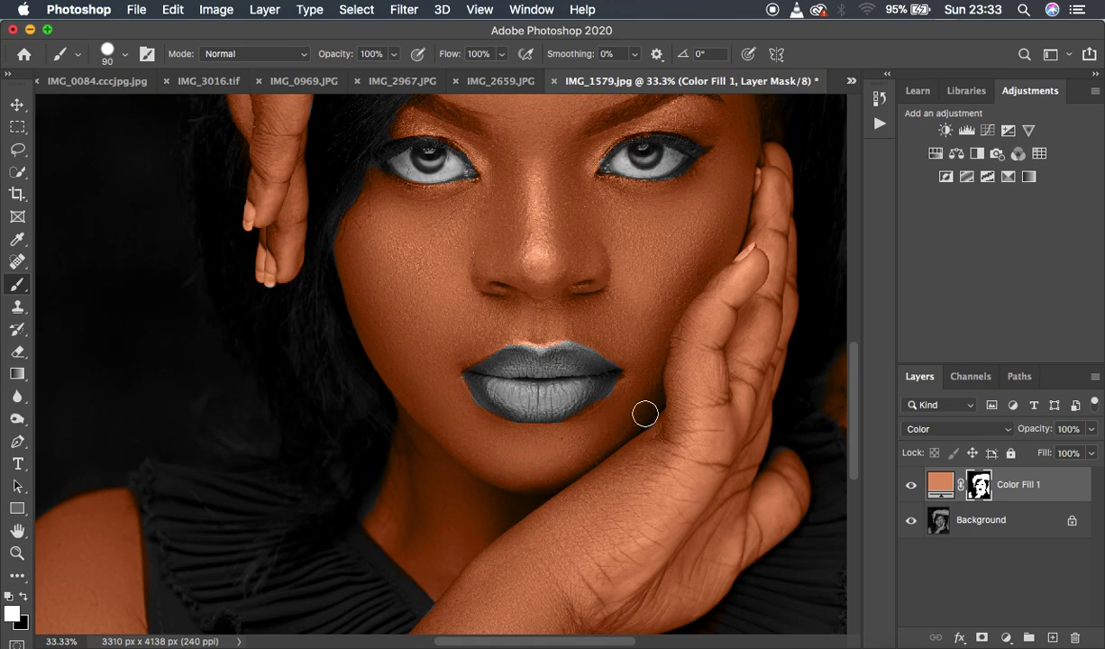
scroll(720, 244, "up", 10)
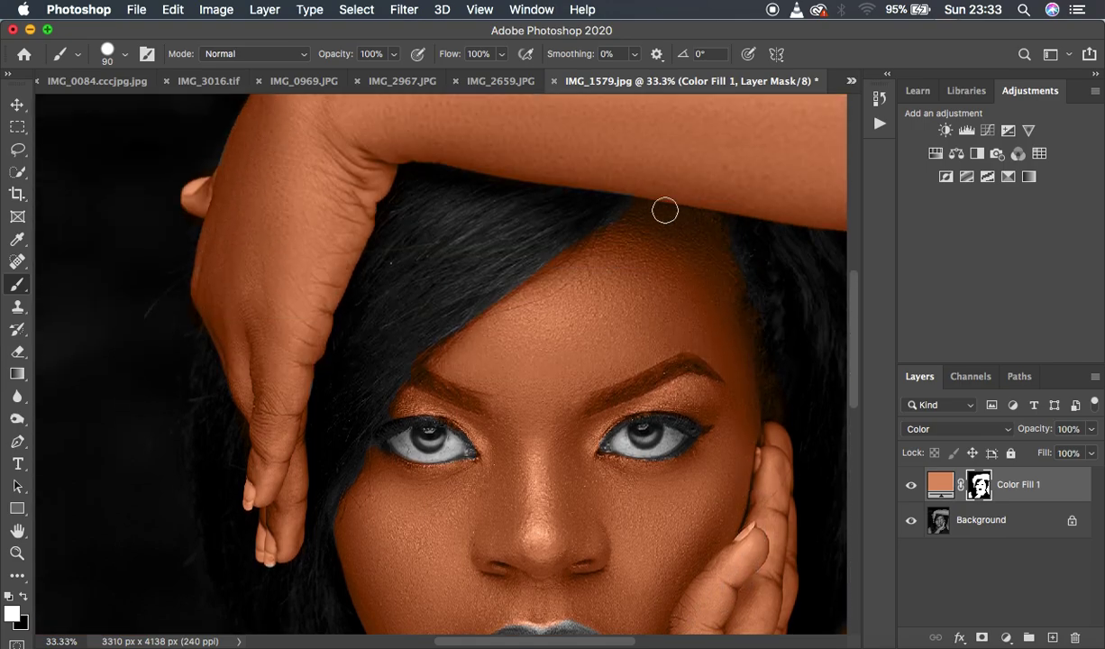
scroll(720, 509, "down", 8)
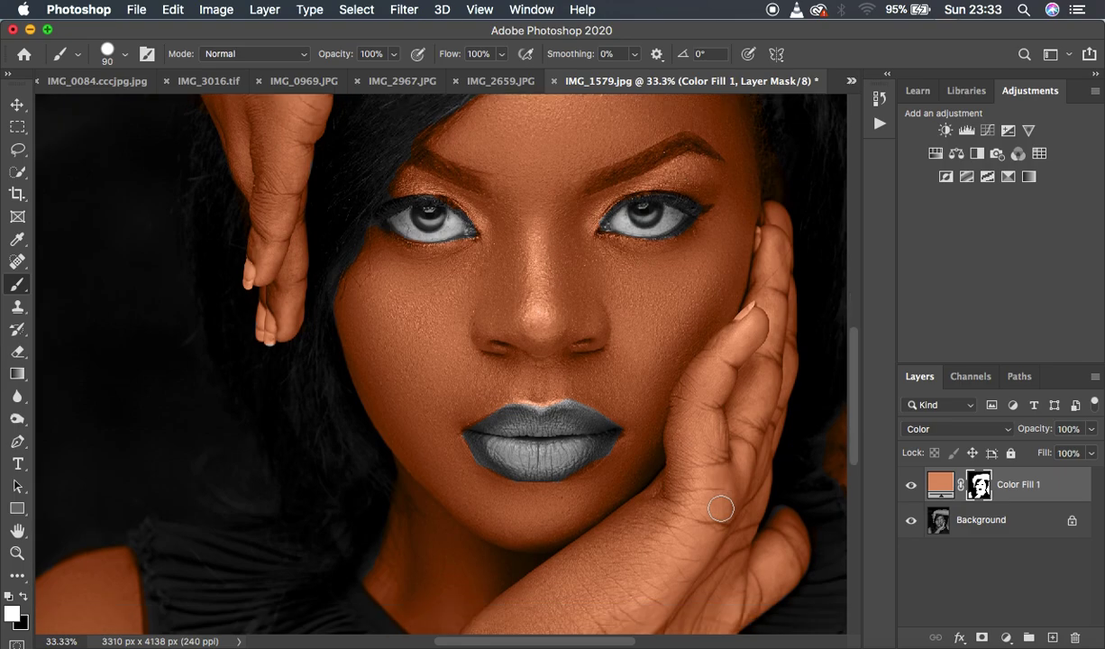
scroll(720, 508, "down", 1)
key("bracketleft")
key("bracketleft")
key("bracketleft")
key("bracketleft")
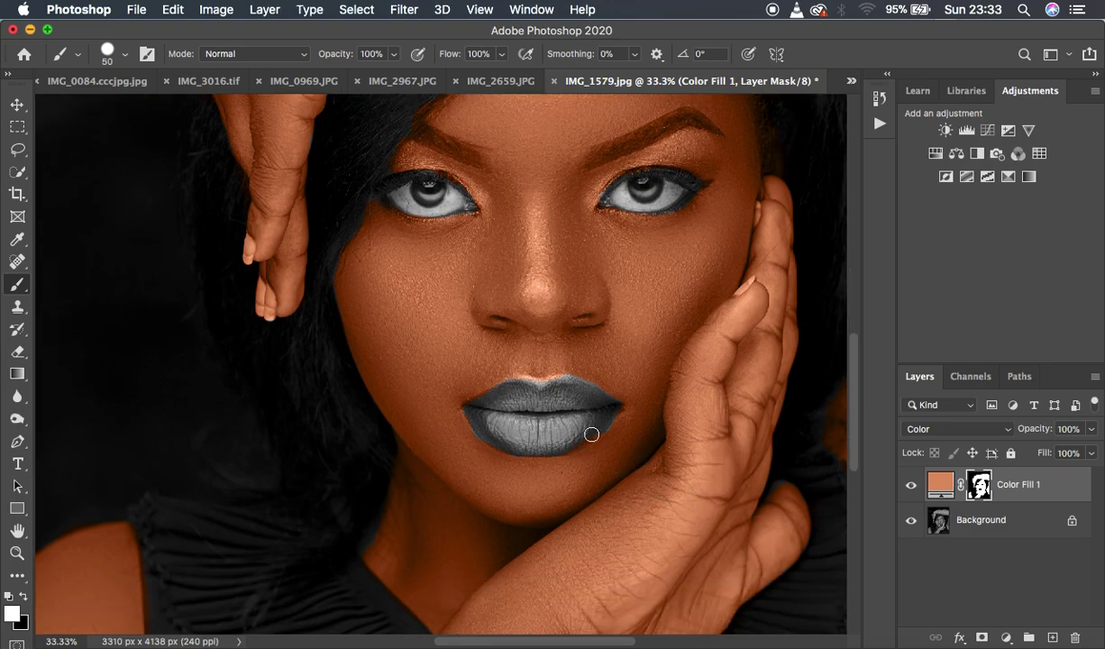
left_click(26, 597)
mouse_move(602, 423)
left_mouse_down()
mouse_move(556, 447)
mouse_move(608, 416)
mouse_move(560, 452)
mouse_move(583, 444)
mouse_move(521, 444)
mouse_move(507, 428)
mouse_move(551, 429)
mouse_move(584, 414)
mouse_move(508, 403)
left_mouse_up()
Paint white on the mask around the outlines of both eyes with a size 40 brush.
left_click(25, 597)
mouse_move(374, 205)
left_mouse_down()
mouse_move(399, 168)
mouse_move(385, 180)
mouse_move(371, 171)
left_mouse_up()
mouse_move(600, 189)
left_mouse_down()
mouse_move(637, 161)
mouse_move(687, 165)
mouse_move(712, 180)
mouse_move(671, 165)
mouse_move(722, 176)
left_mouse_up()
Open the Blending Options of the Color Fill 1 layer and move the dialog off the portrait's face.
key("super+minus")
key("super+minus")
key("super+minus")
key("super+minus")
key("super+minus")
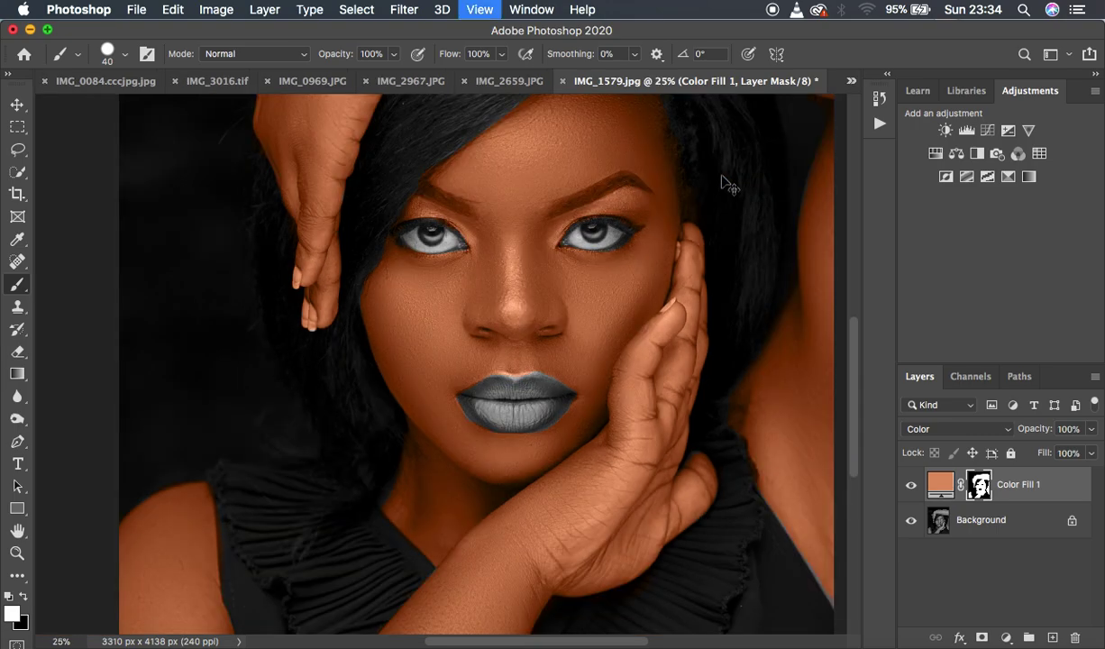
key("super+plus")
key("super+plus")
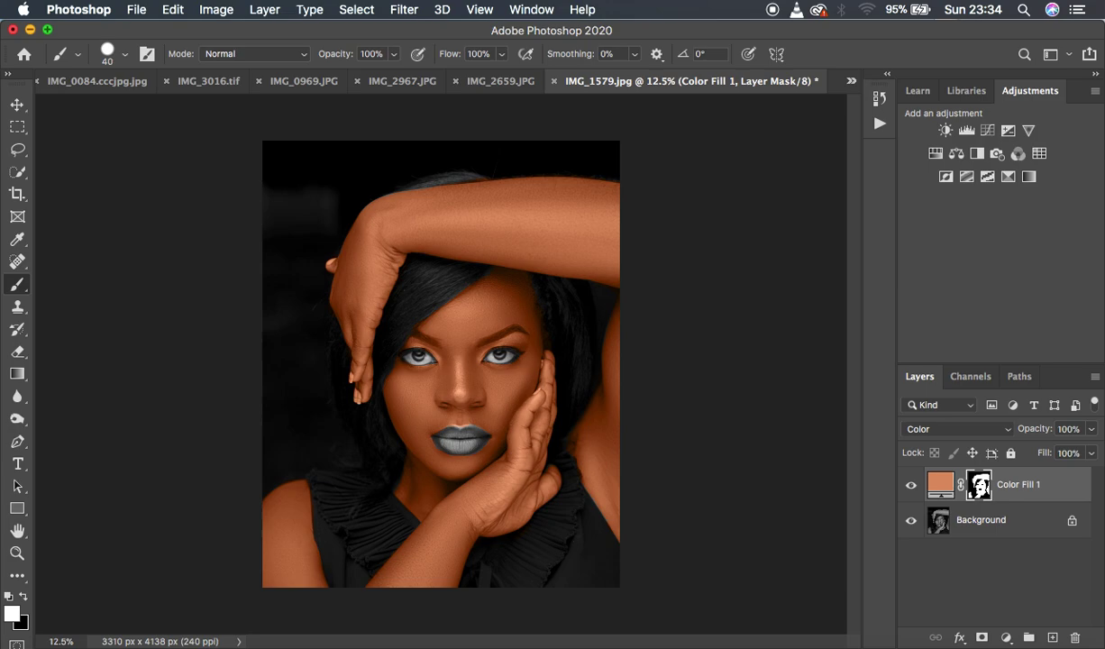
left_click(1064, 493)
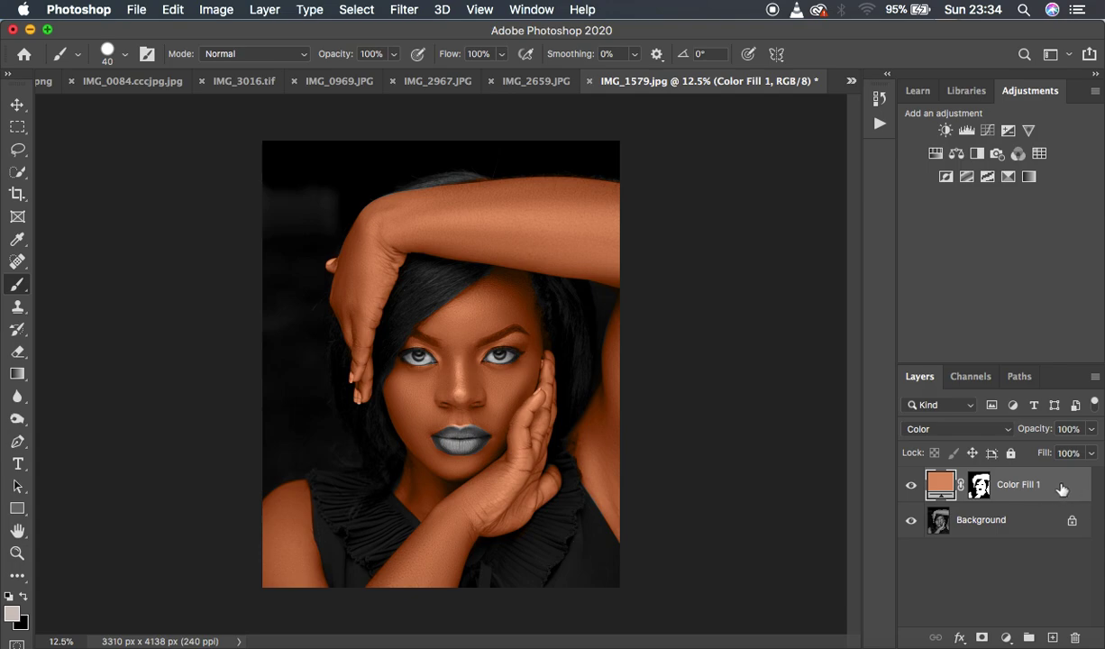
double_click(1062, 489)
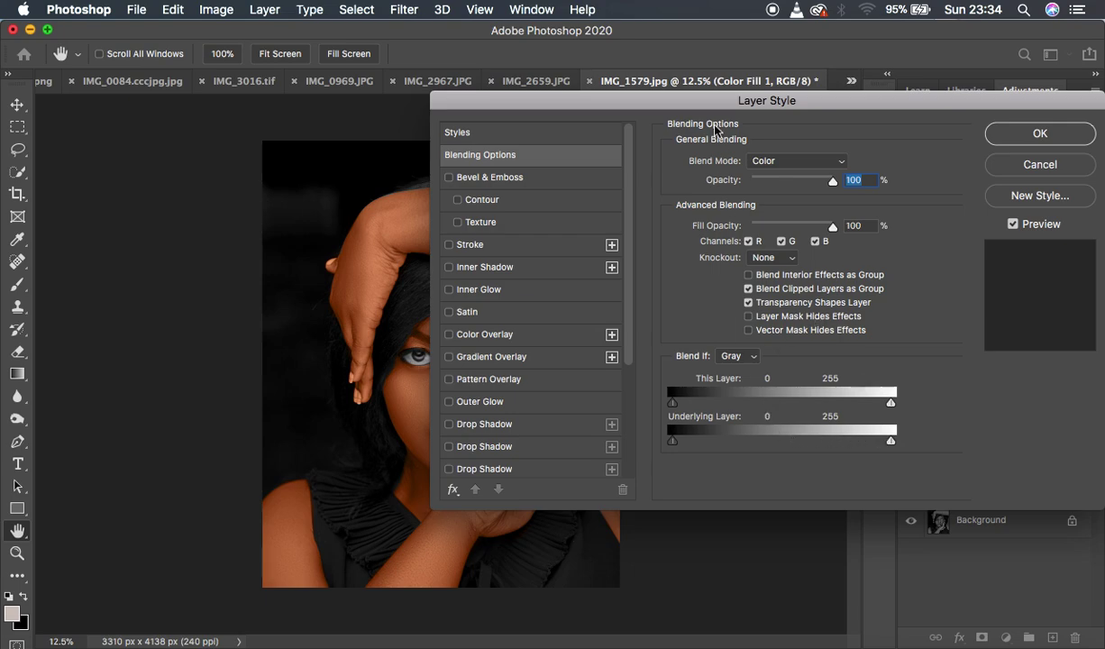
left_click_drag(786, 107, 883, 93)
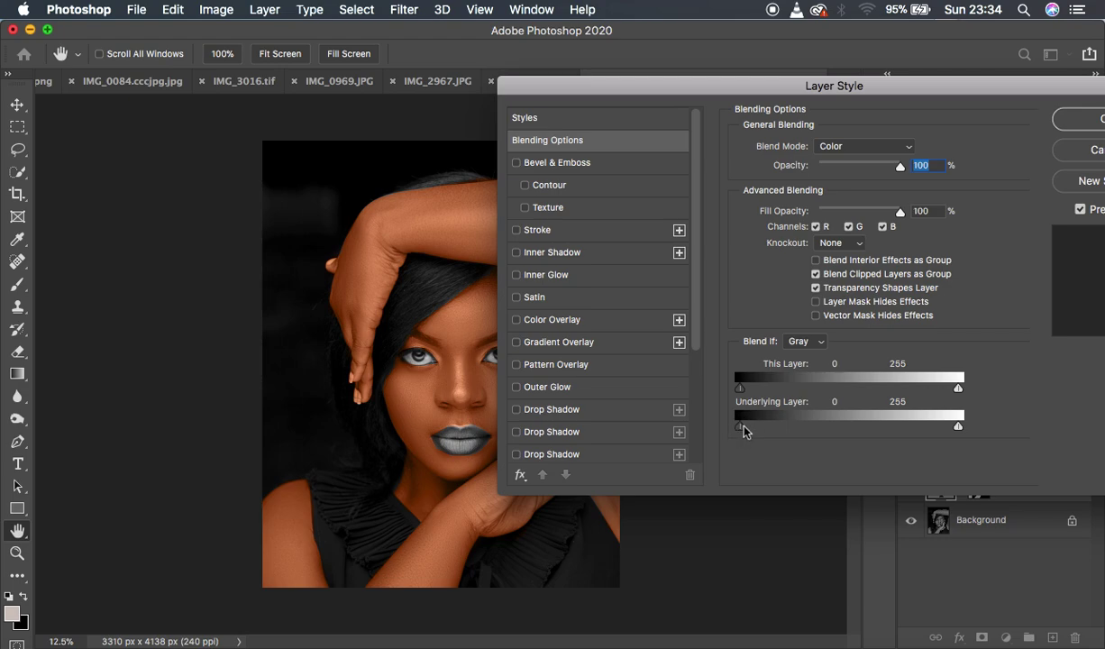
Split the Underlying Layer black Blend If slider to 0 / 66, apply it and compare the image with Color Fill 1 hidden and shown.
left_click_drag(741, 434, 781, 434)
left_click(781, 433)
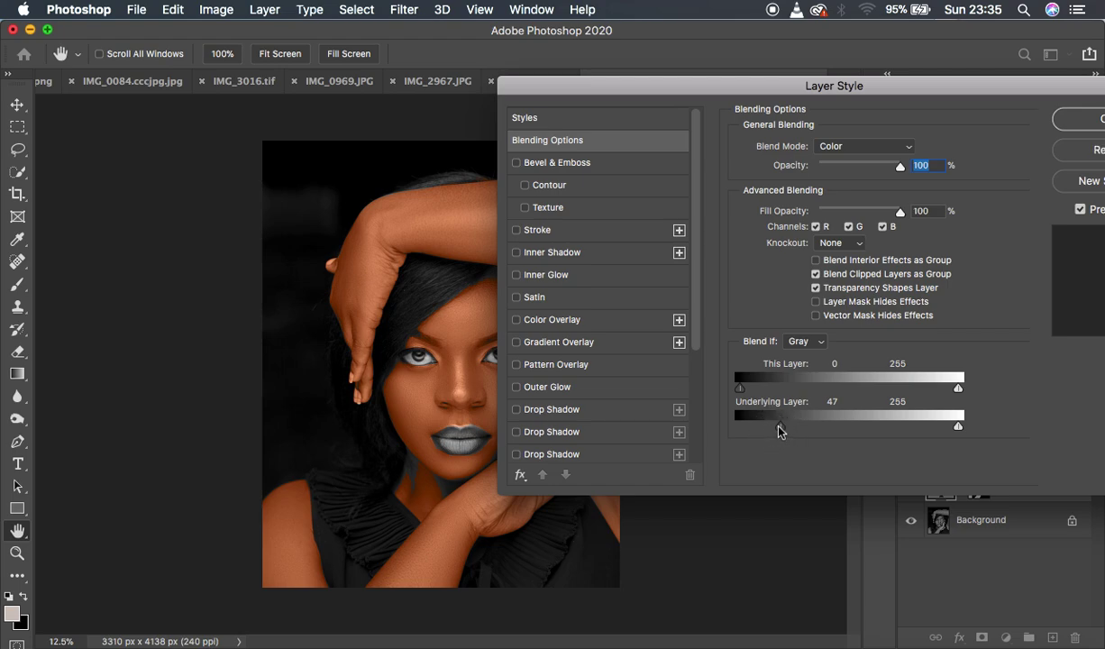
mouse_move(781, 433)
left_mouse_down()
mouse_move(738, 429)
mouse_move(807, 434)
mouse_move(796, 435)
left_mouse_up()
mouse_move(738, 435)
left_mouse_down()
mouse_move(754, 432)
mouse_move(738, 434)
left_mouse_up()
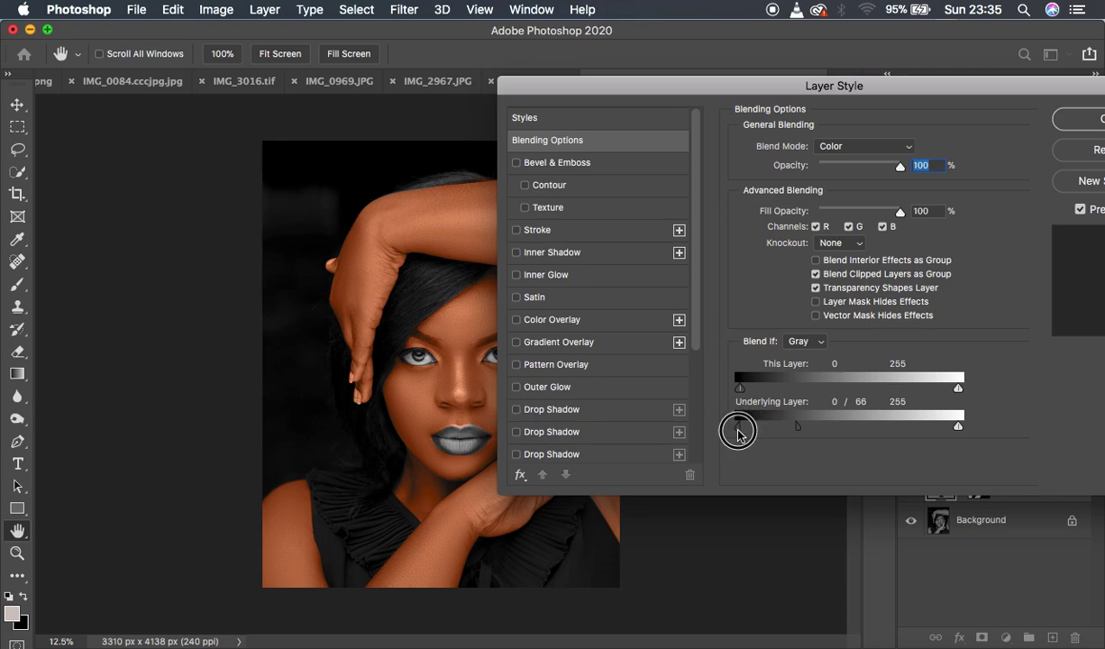
left_click(1082, 121)
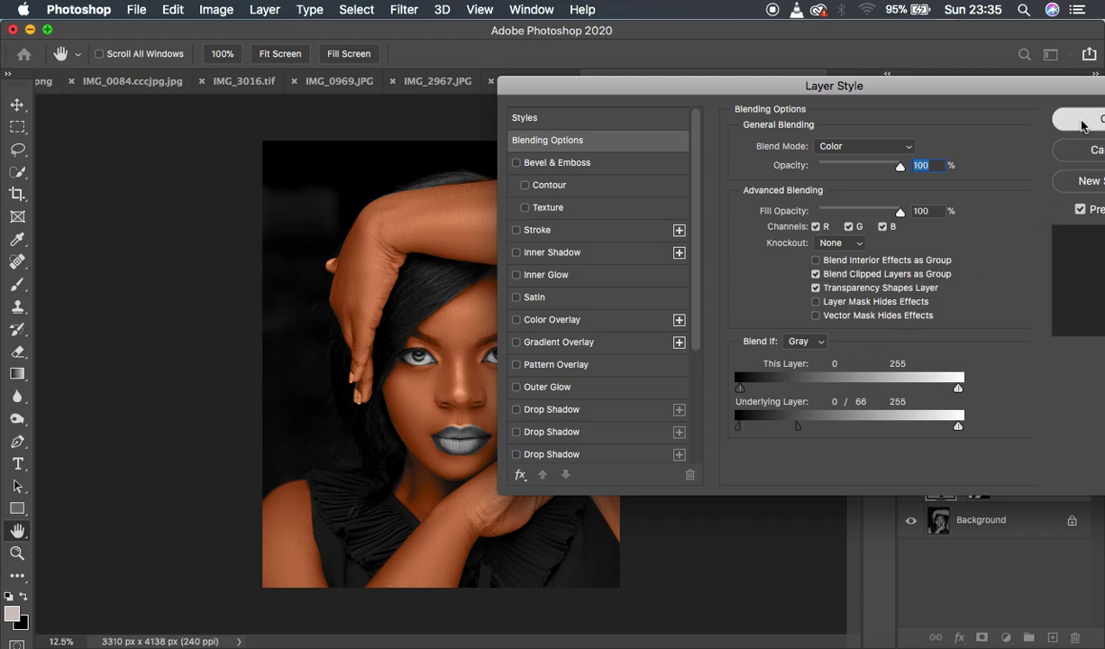
left_click(911, 491)
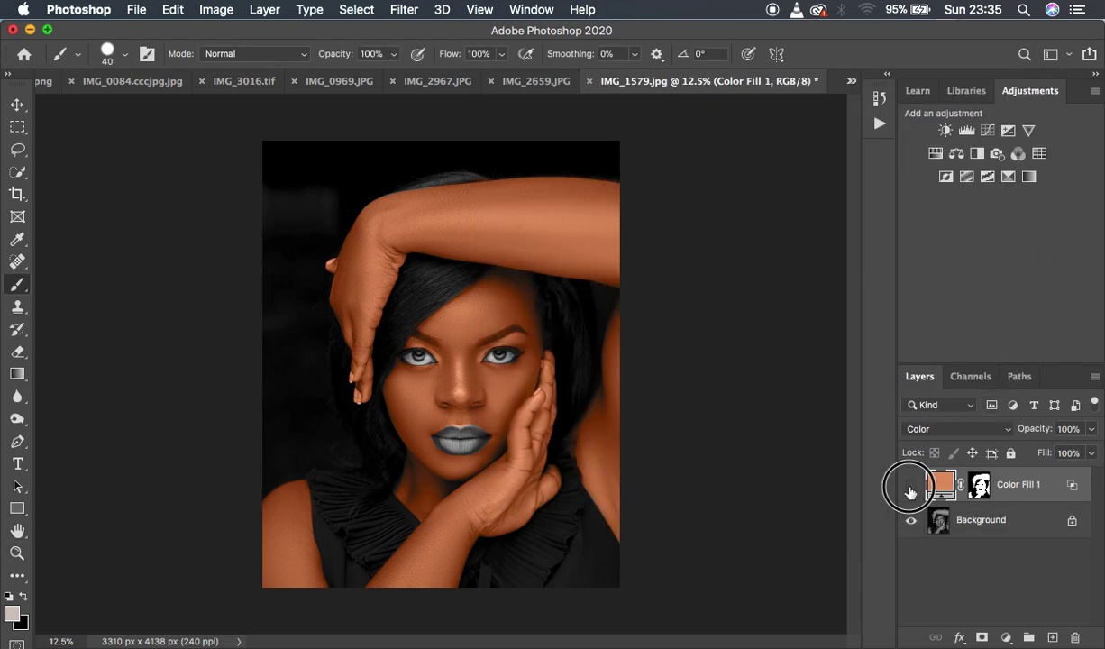
left_click(910, 487)
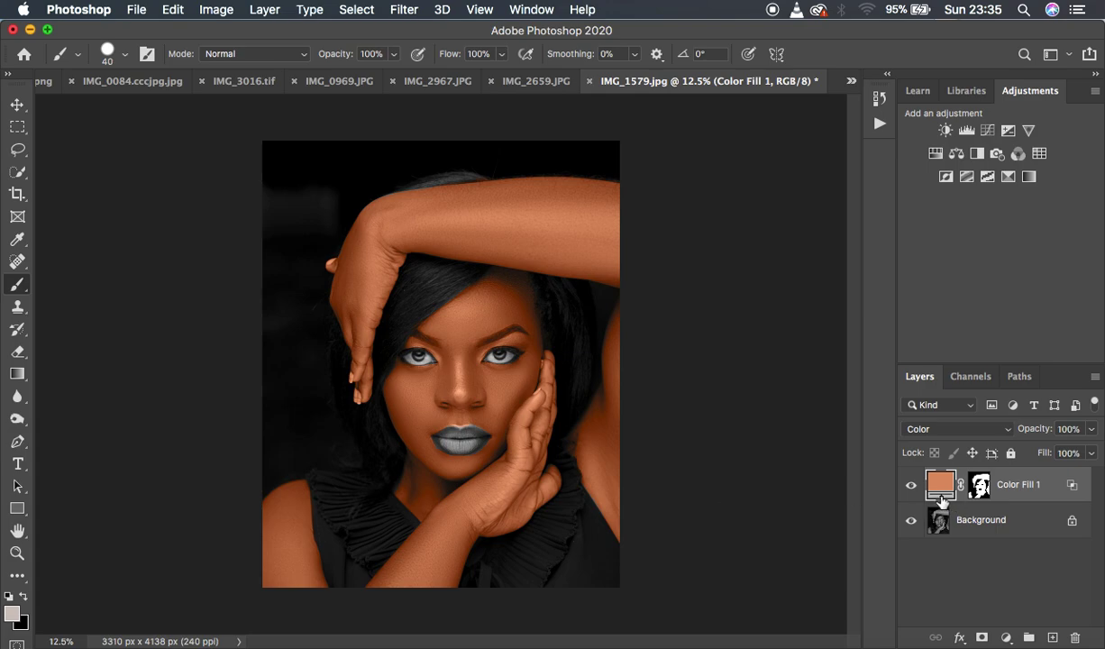
Change the Color Fill 1 colour to a softer brown, #c49373, after trying several nearby shades on the portrait.
double_click(941, 491)
left_click(761, 274)
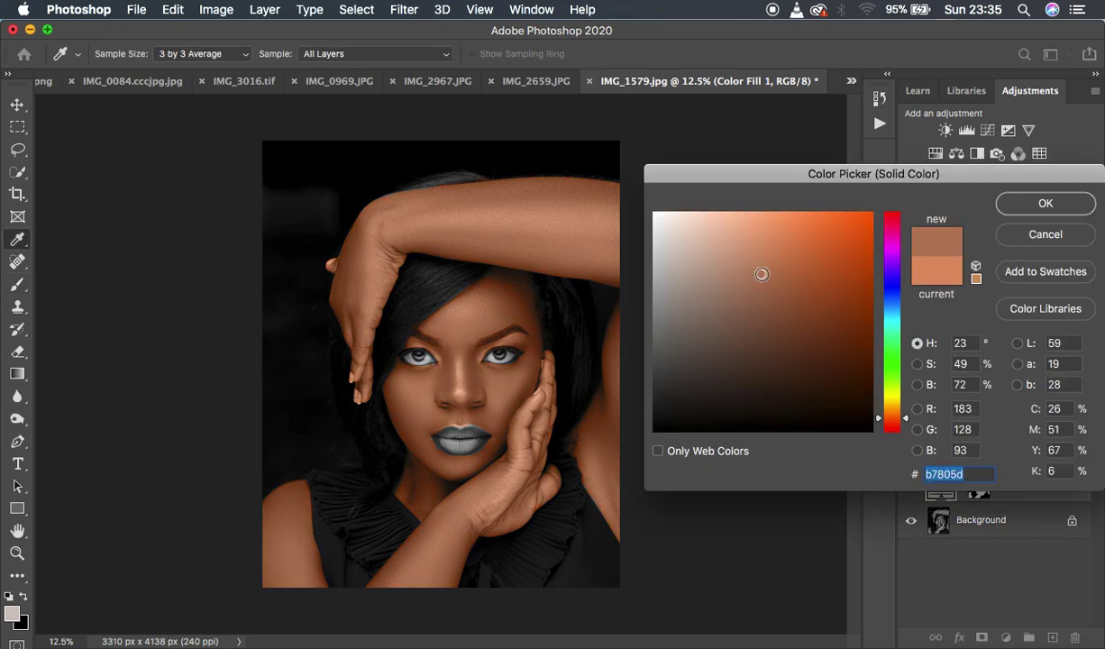
left_click(757, 282)
left_click(765, 265)
left_click(767, 262)
left_click(750, 274)
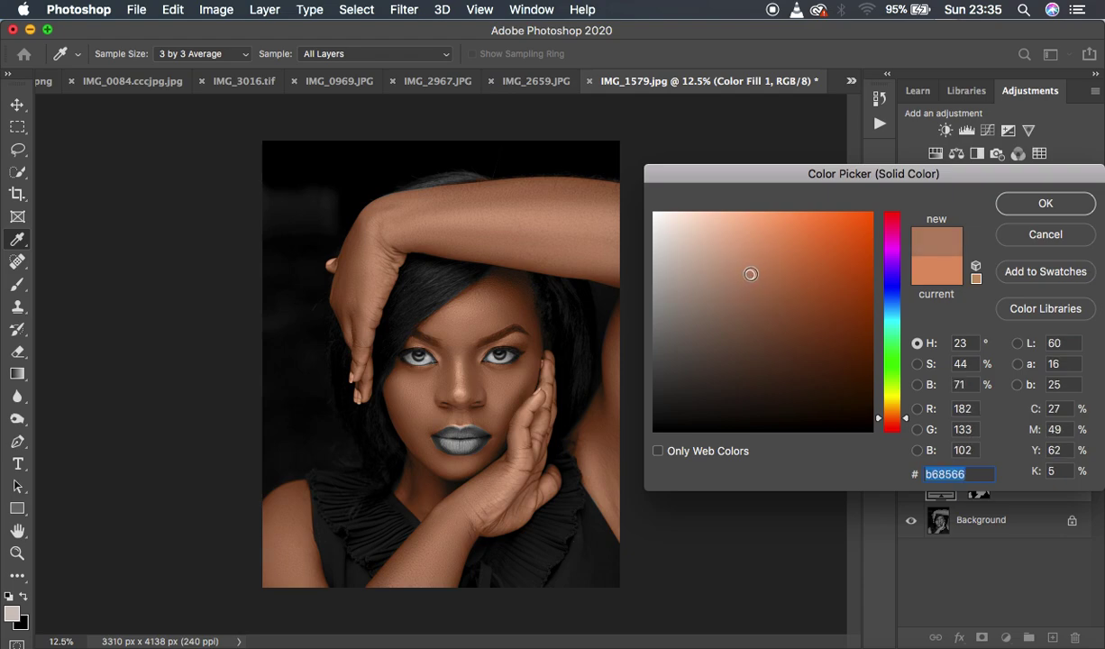
left_click(755, 271)
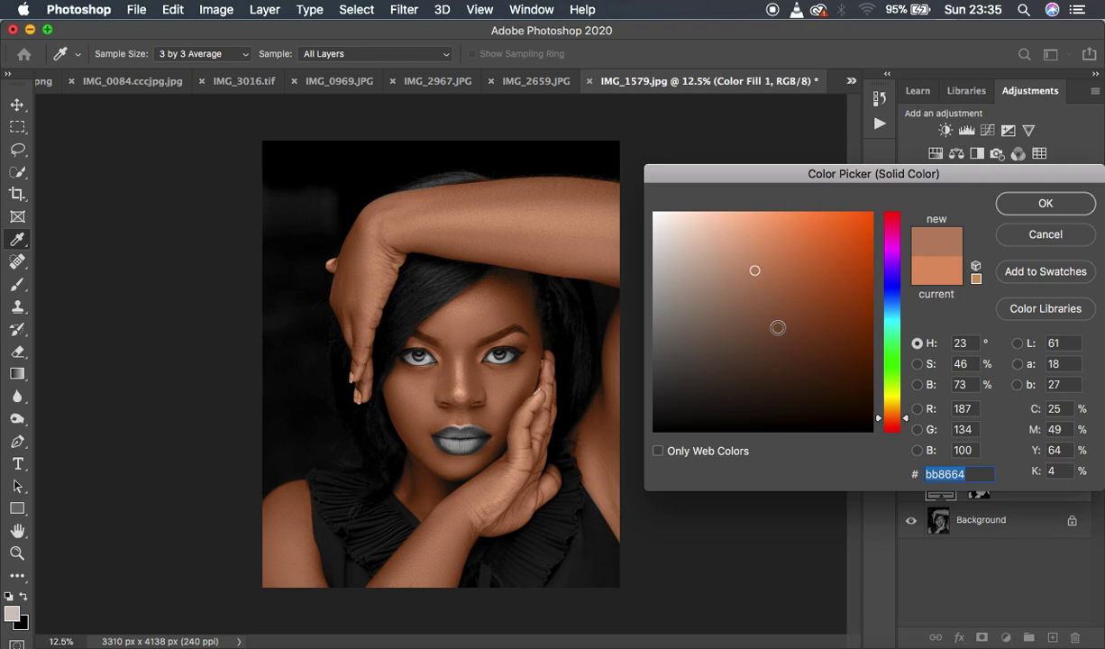
left_click(737, 245)
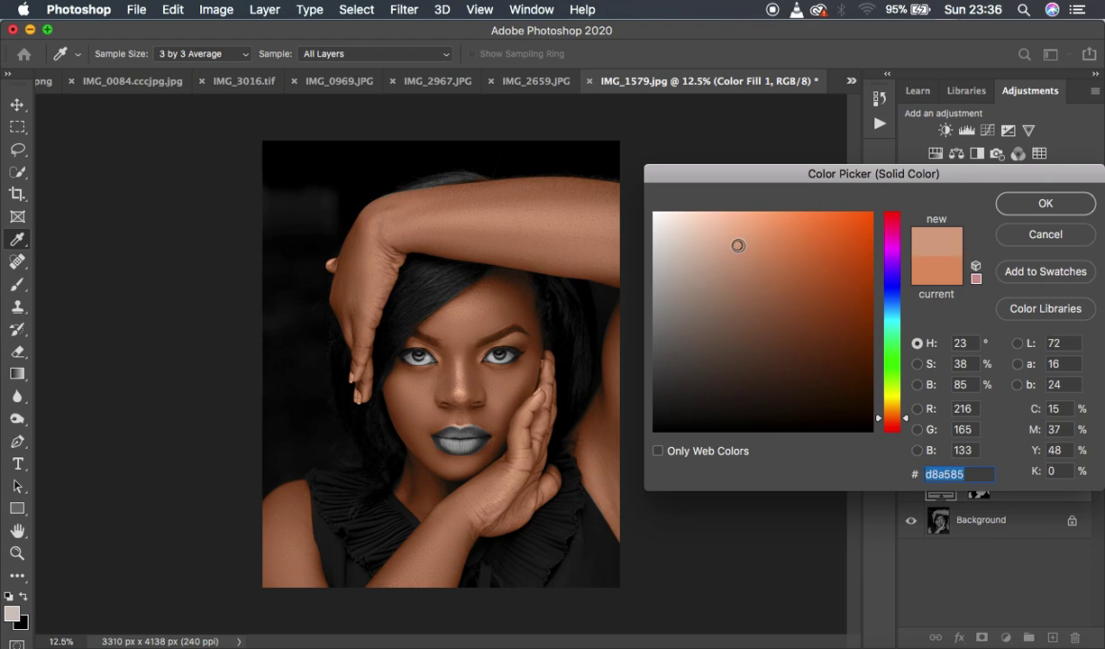
left_click(724, 240)
left_click(730, 241)
left_click(737, 242)
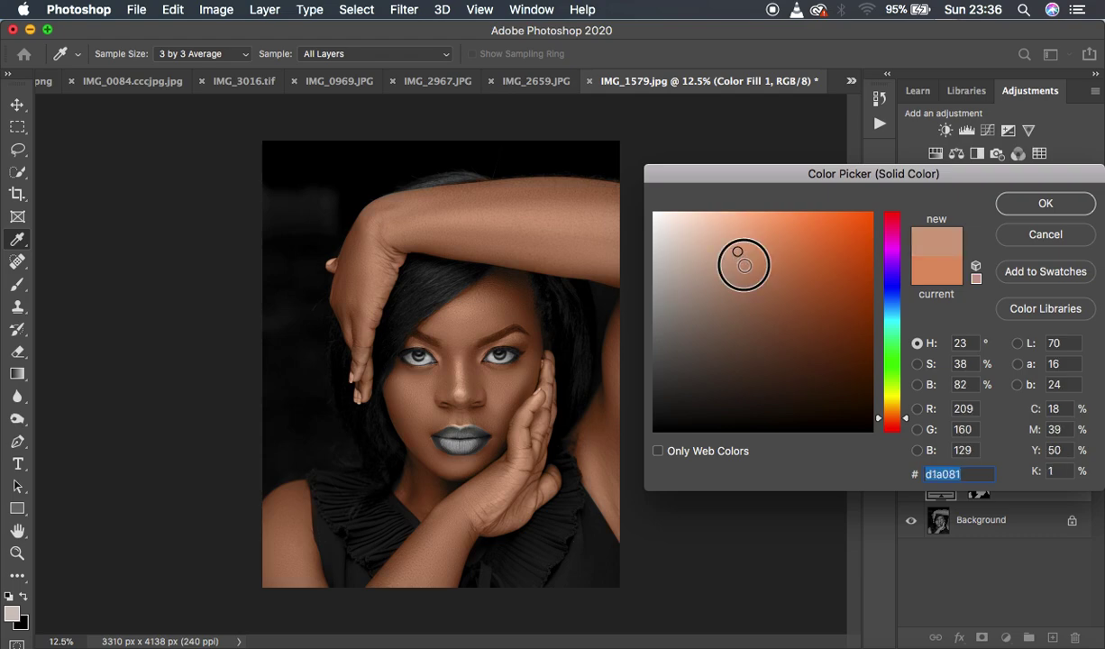
left_click(744, 265)
left_click(741, 270)
left_click(742, 271)
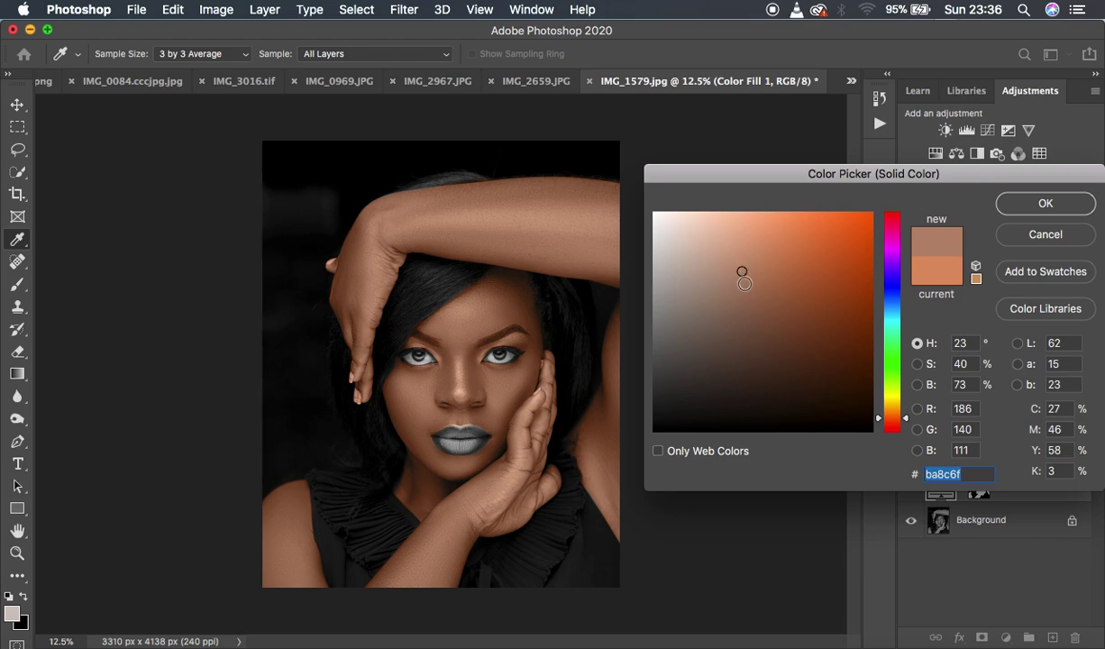
left_click(745, 284)
left_click(740, 272)
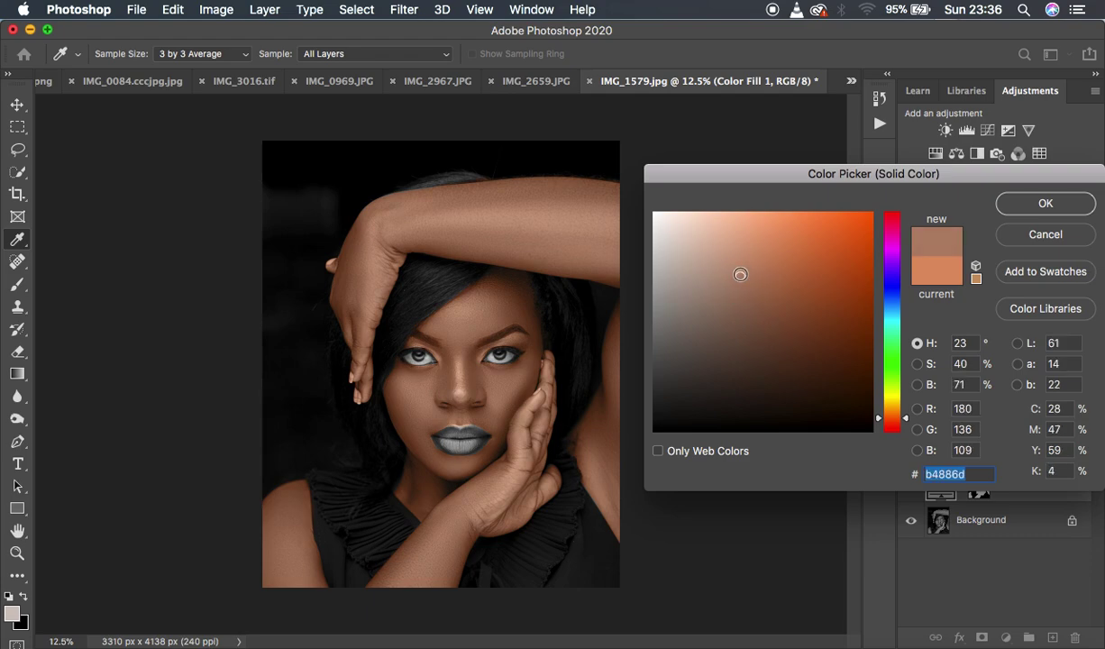
left_click(744, 261)
left_click(745, 262)
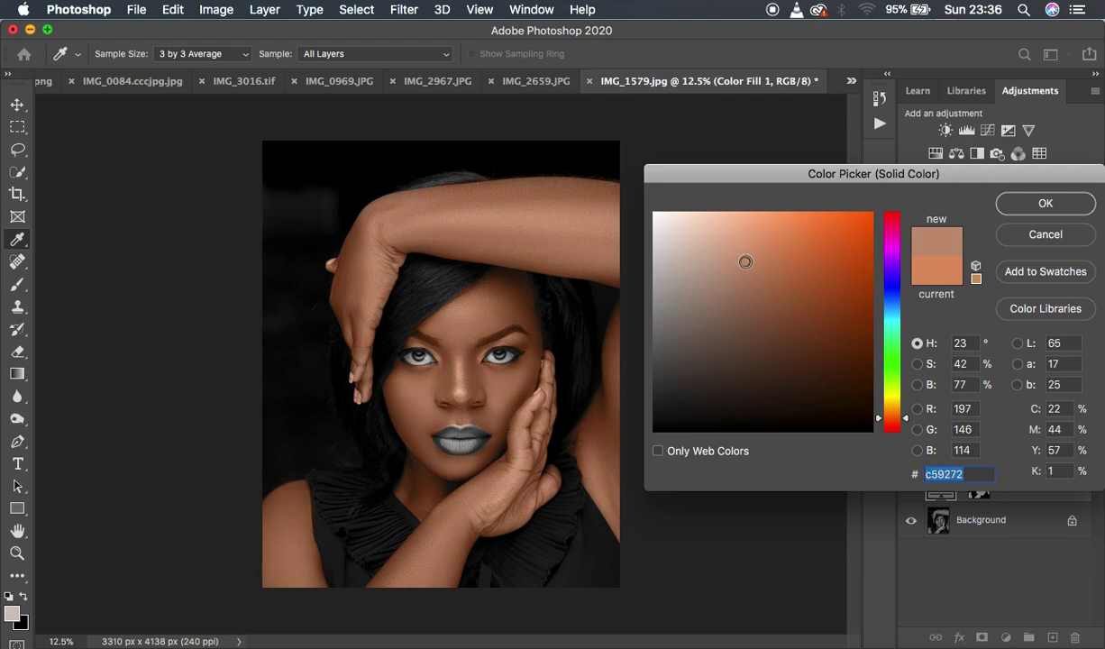
left_click(743, 263)
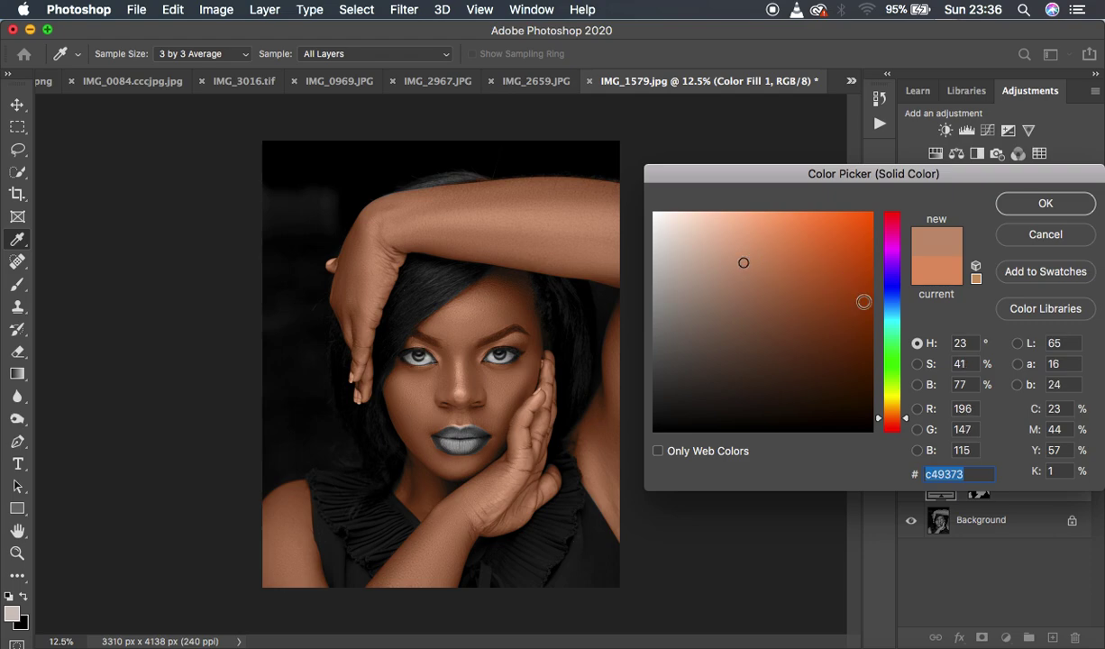
left_click(1044, 204)
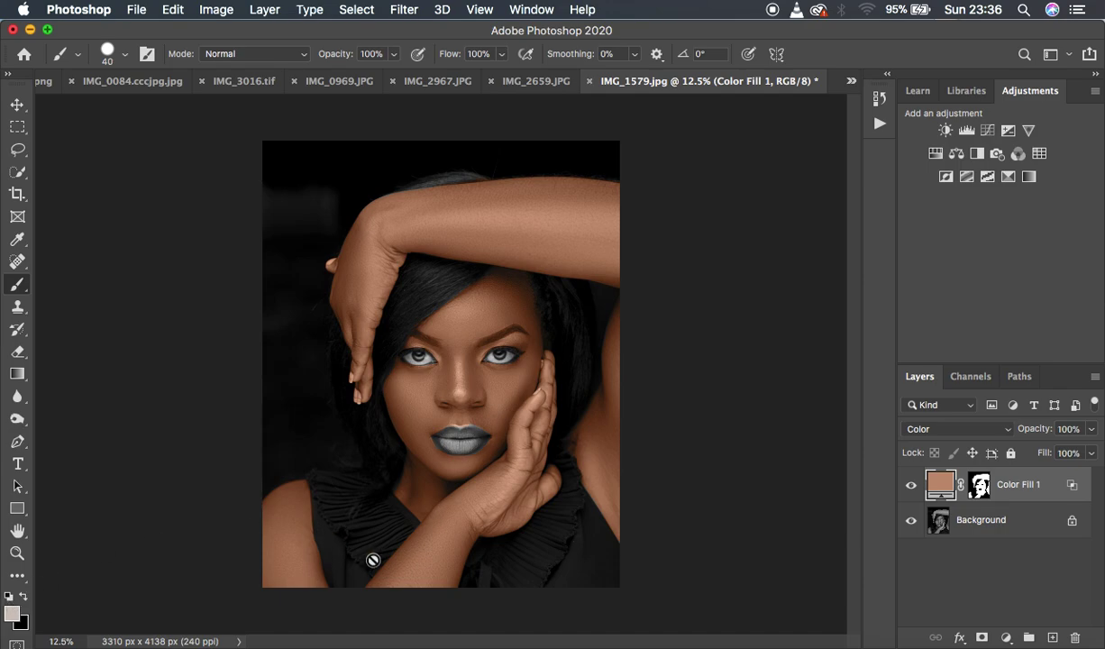
Select the Color Fill 1 layer mask and add a Curves adjustment layer above the fill layer.
key("super+equal")
key("super+equal")
key("super+minus")
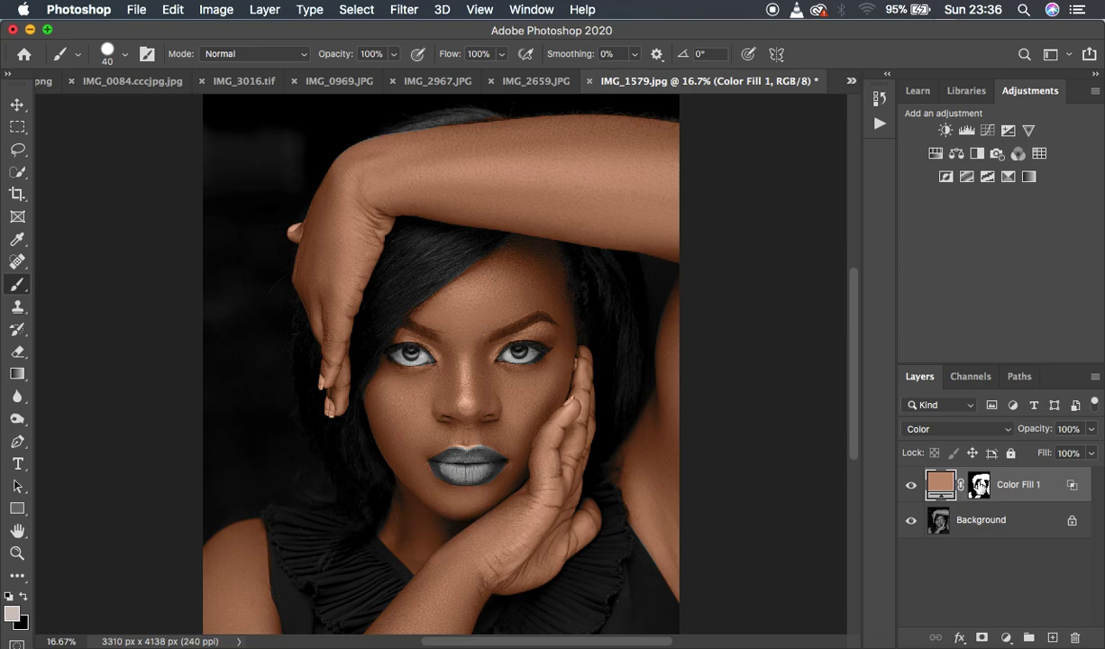
left_click(979, 485)
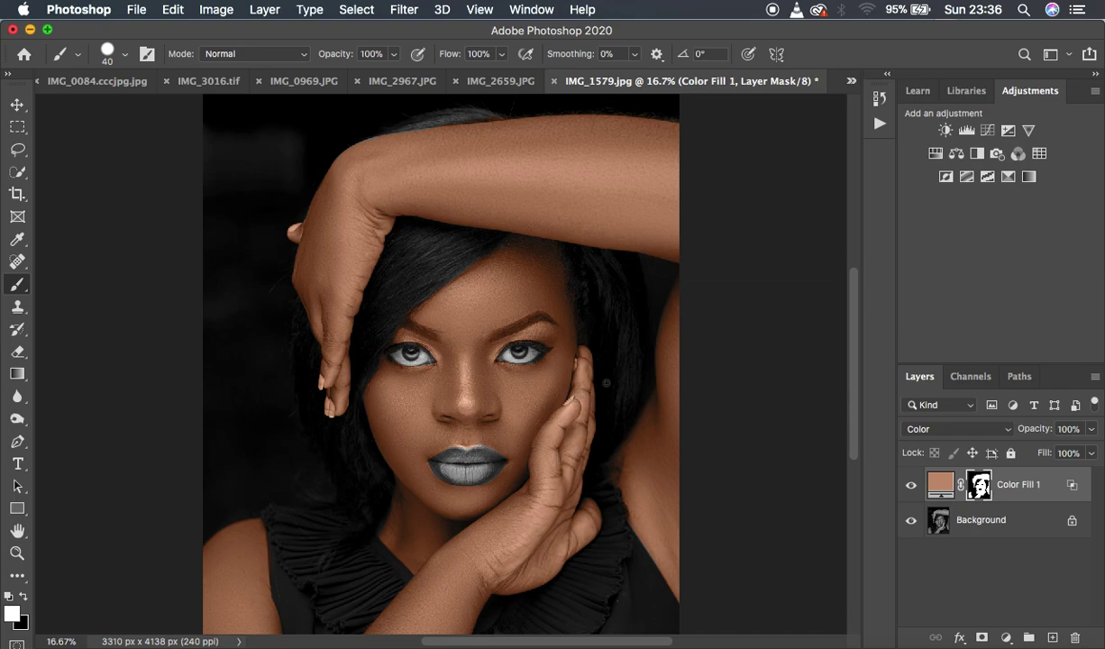
key("super+minus")
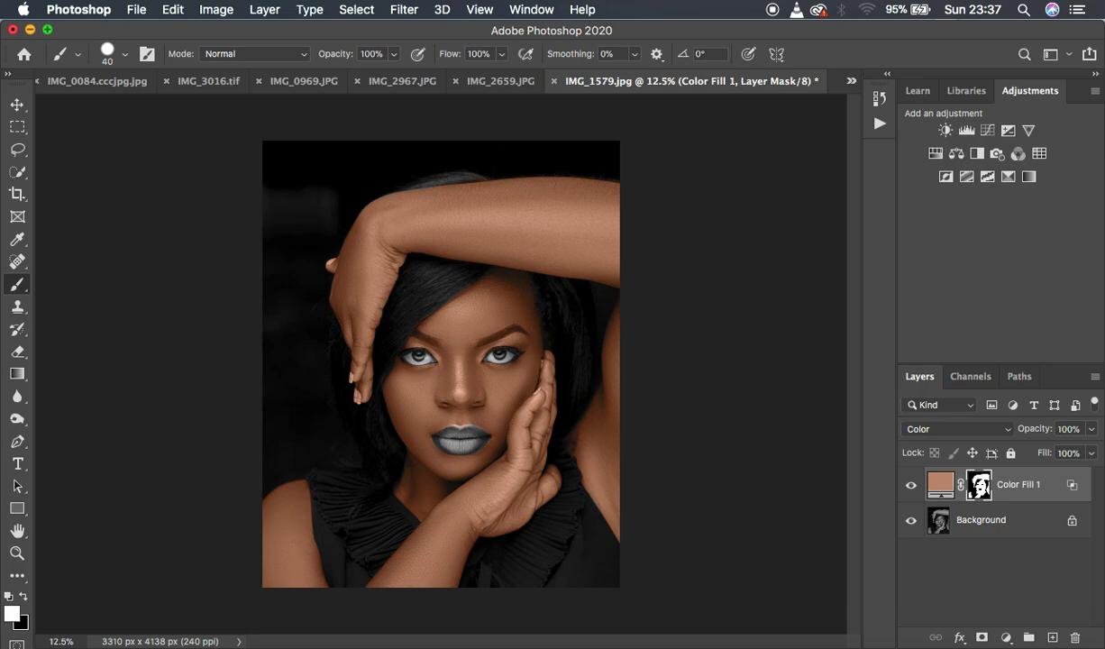
left_click(1006, 637)
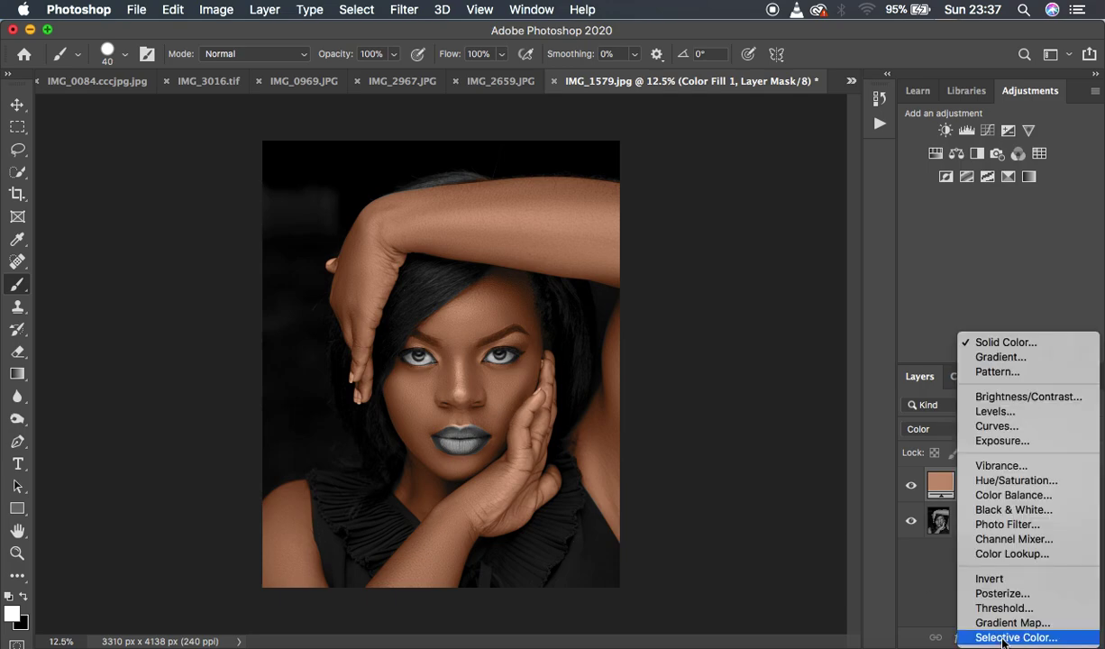
left_click(998, 426)
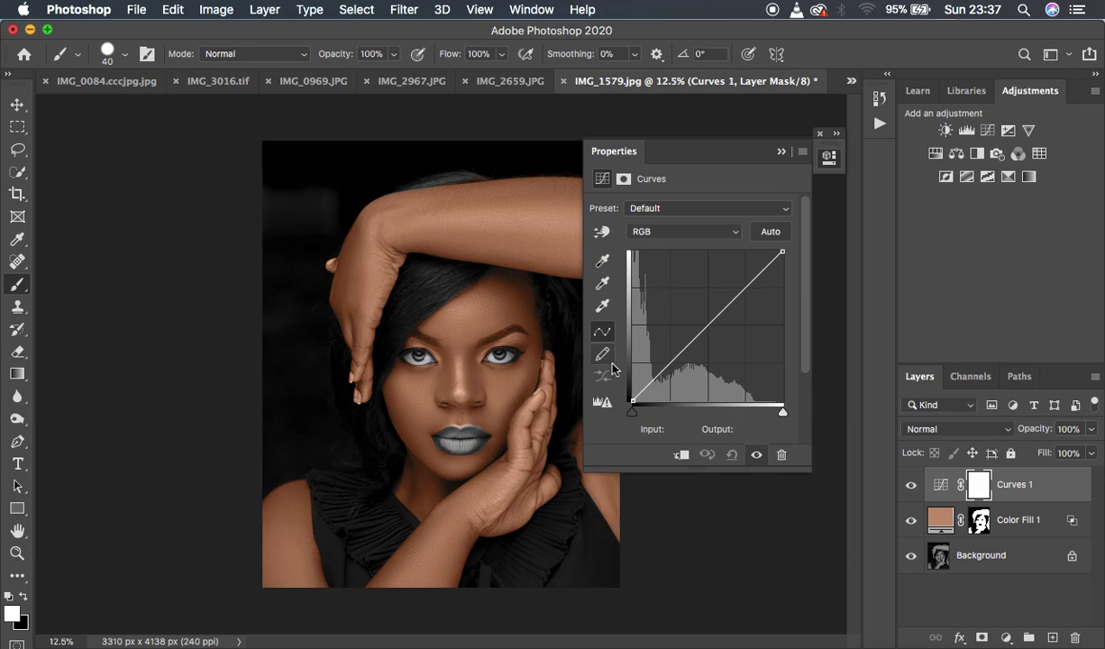
Darken the midtones by adding a point to the RGB curve at input 137, output 116.
left_click(708, 326)
left_click_drag(707, 326, 714, 331)
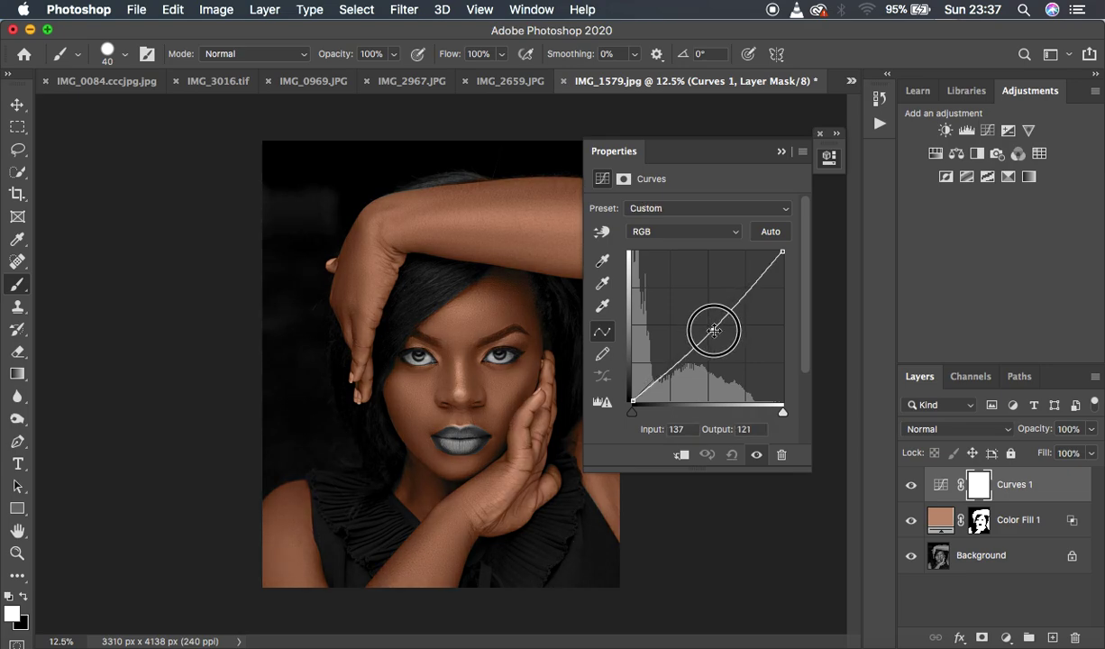
left_click_drag(714, 331, 714, 332)
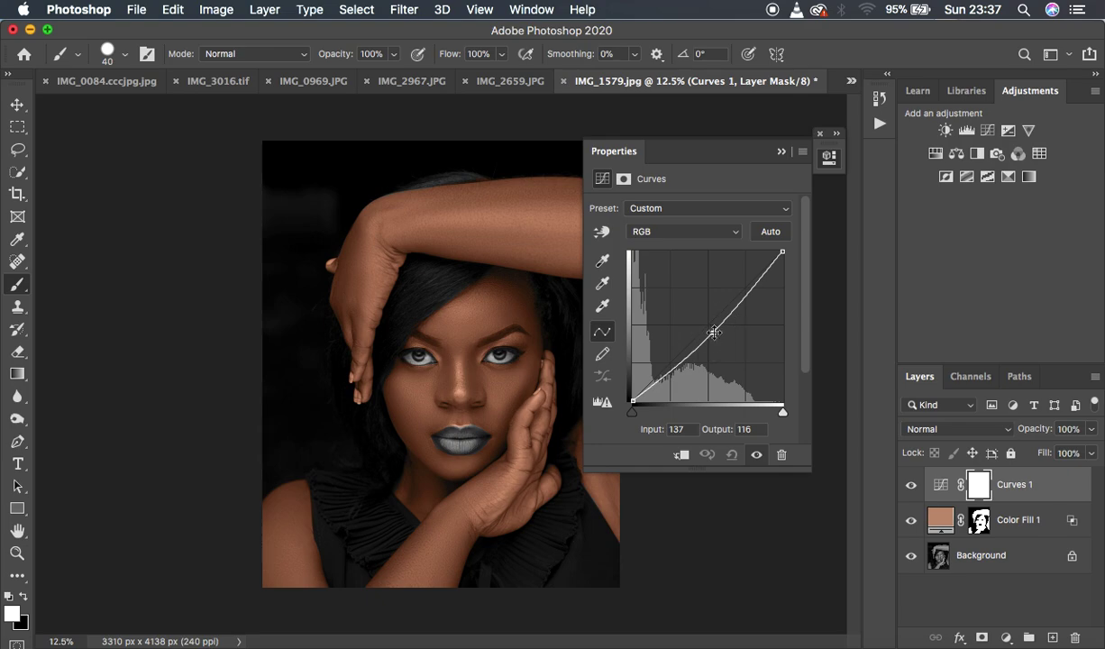
left_click(713, 332)
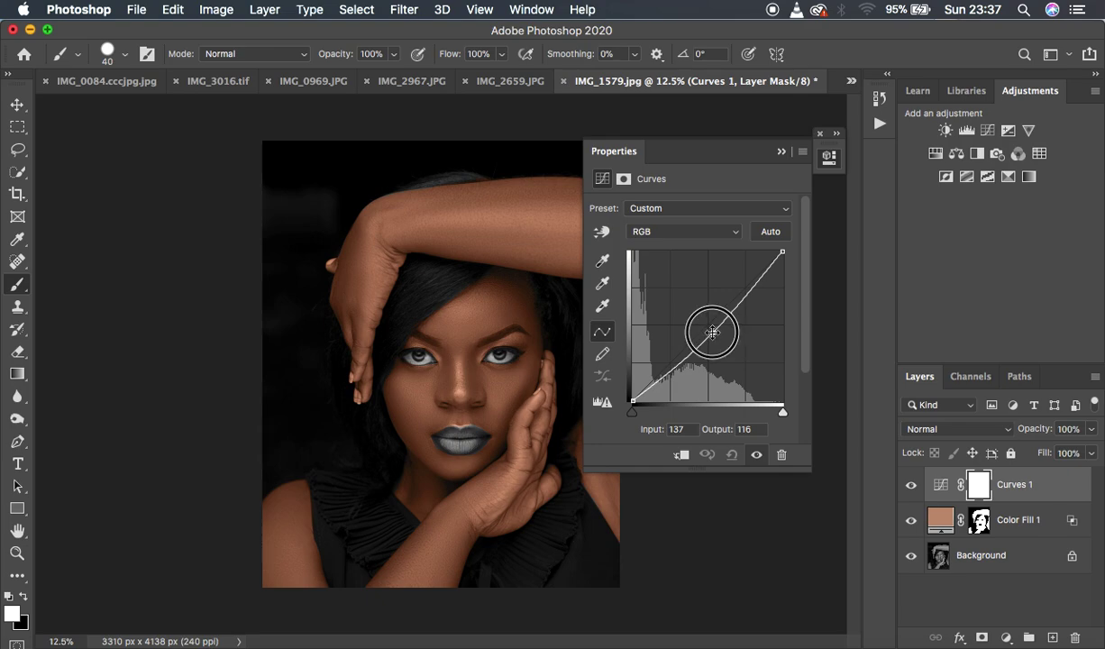
Invert the Curves 1 layer mask to black and set the white brush's opacity to 6%.
left_click(782, 153)
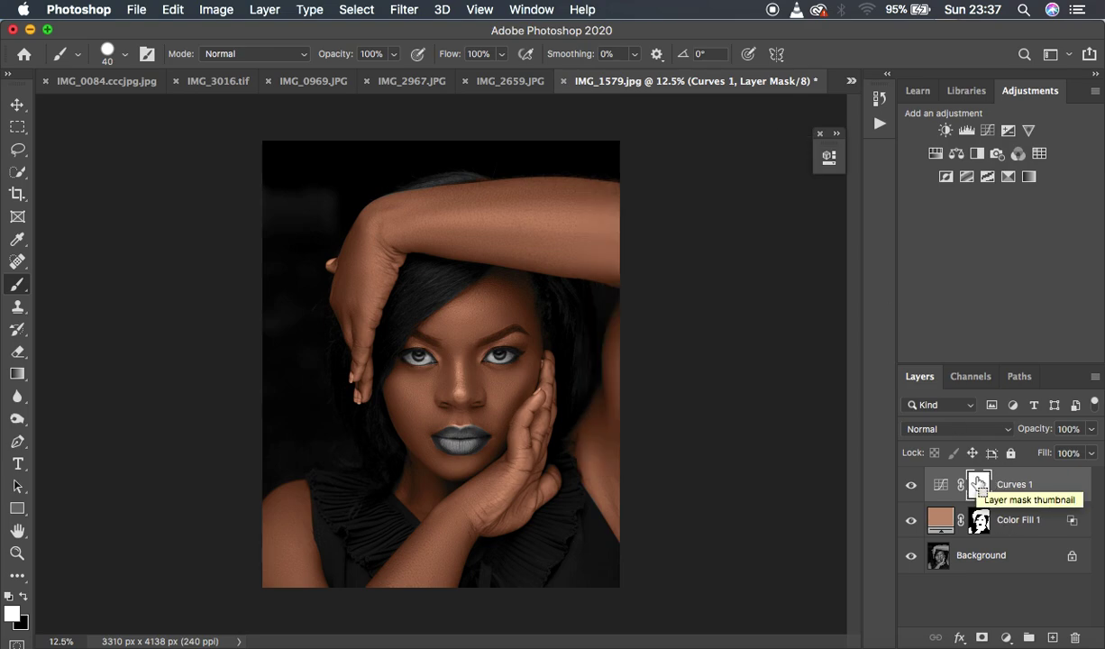
key("super+i")
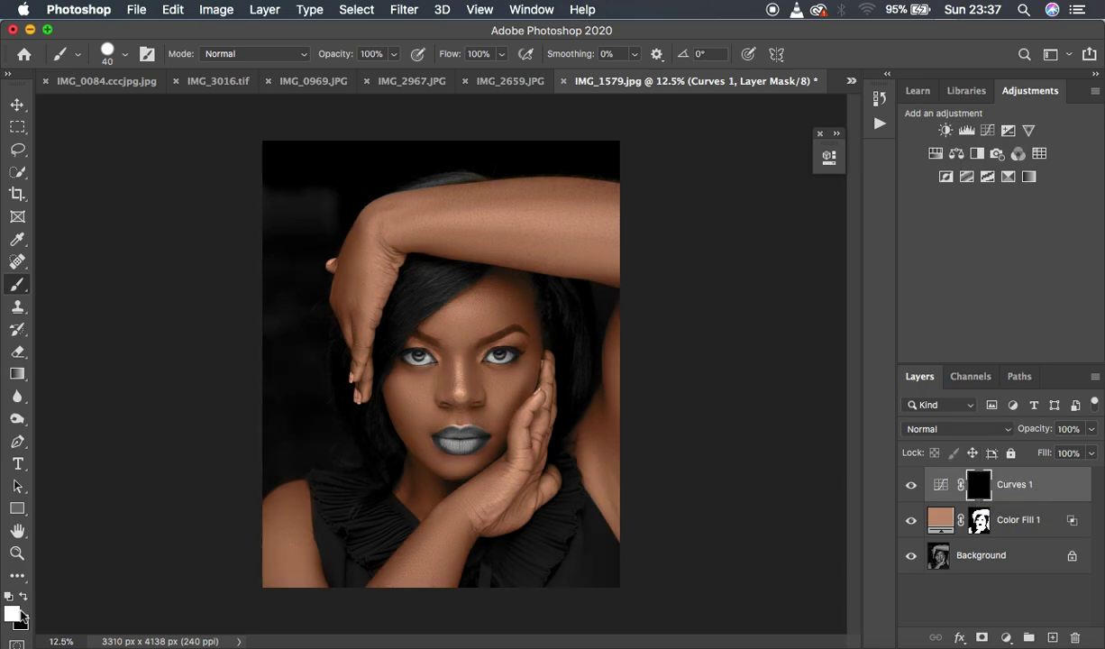
left_click(393, 54)
left_click_drag(334, 79, 320, 75)
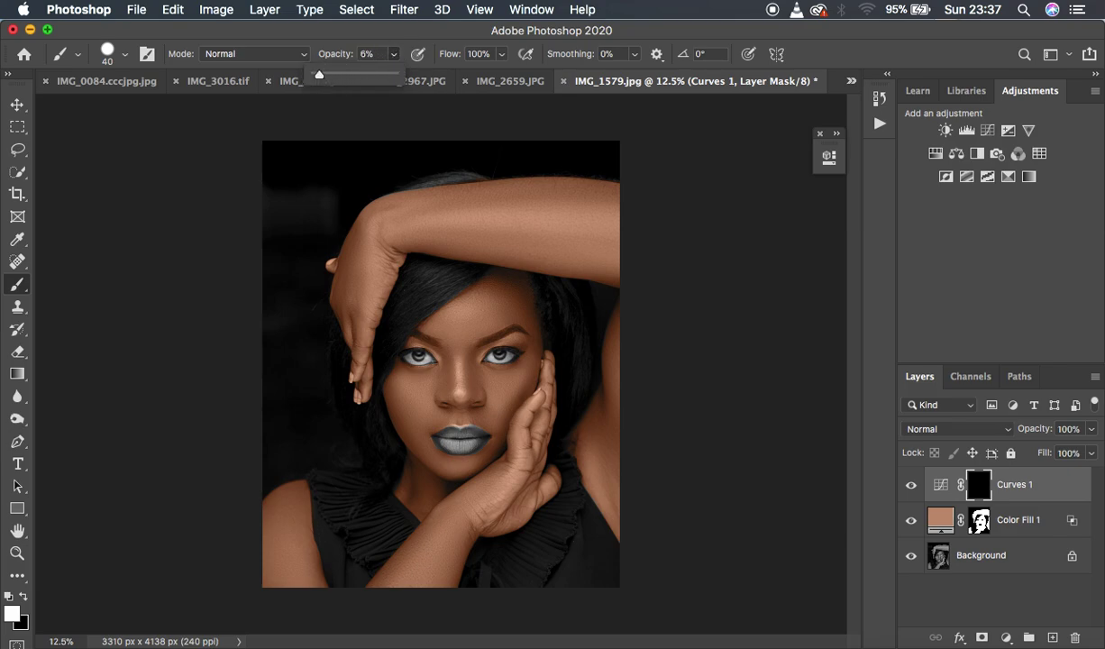
key("Return")
Paint faint white strokes with an enlarged brush on the Curves 1 mask between the brows, beneath the eye and along the cheek.
key("bracketright")
key("bracketright")
key("bracketright")
key("bracketright")
key("super+equal")
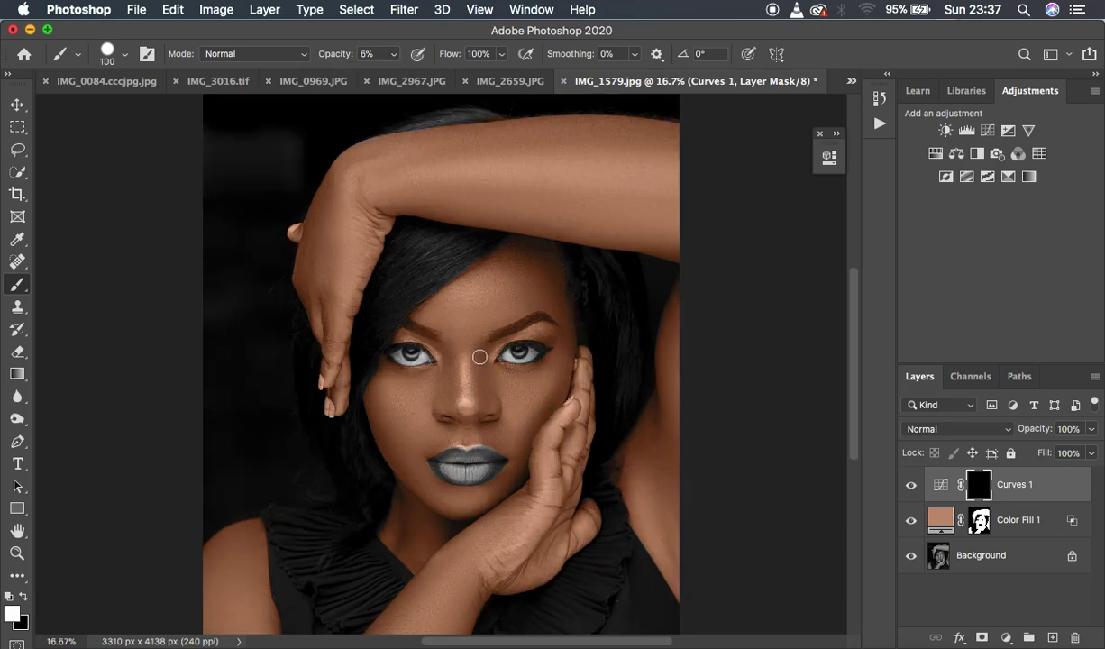
key("bracketright")
mouse_move(469, 347)
left_mouse_down()
mouse_move(481, 353)
mouse_move(483, 389)
mouse_move(481, 371)
mouse_move(461, 357)
mouse_move(448, 388)
mouse_move(444, 343)
mouse_move(441, 407)
mouse_move(445, 353)
mouse_move(446, 378)
mouse_move(428, 333)
left_mouse_up()
mouse_move(541, 377)
left_mouse_down()
mouse_move(525, 439)
mouse_move(564, 385)
mouse_move(530, 444)
mouse_move(554, 398)
mouse_move(531, 381)
left_mouse_up()
key("bracketright")
key("bracketright")
mouse_move(359, 379)
left_mouse_down()
mouse_move(390, 436)
mouse_move(364, 382)
mouse_move(386, 457)
left_mouse_up()
Paint the Curves 1 mask between and along the eyebrows with the brush reduced to 70 px.
key("bracketleft")
key("bracketleft")
key("bracketleft")
key("bracketleft")
key("bracketleft")
mouse_move(473, 324)
left_mouse_down()
mouse_move(553, 321)
mouse_move(475, 326)
left_mouse_up()
left_click_drag(395, 314, 442, 343)
scroll(568, 471, "down", 2)
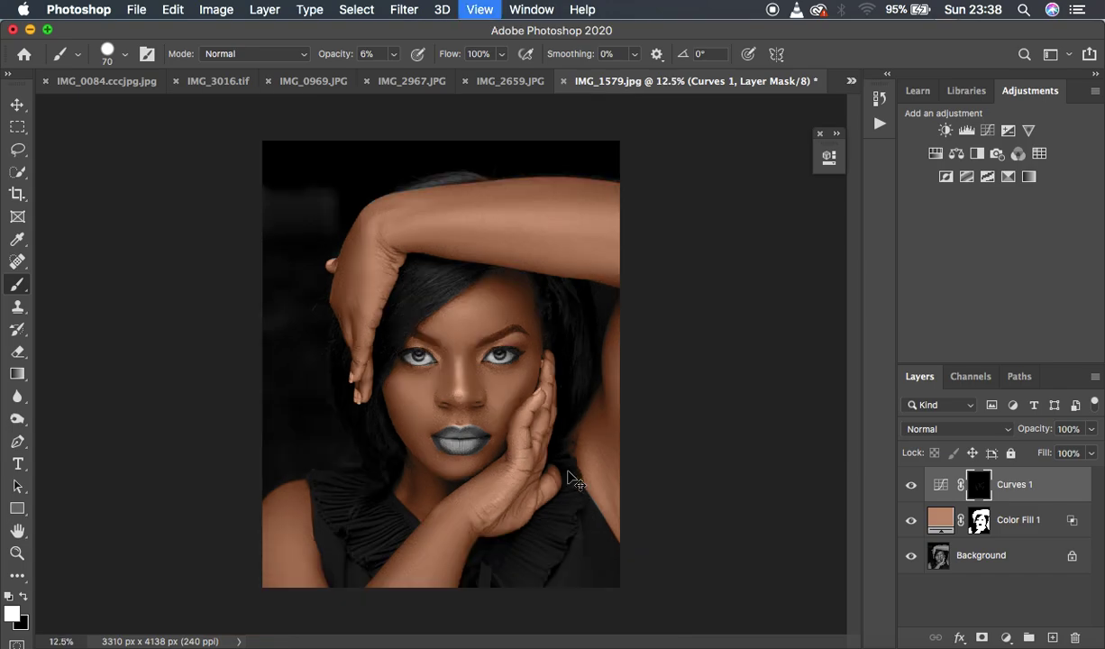
Compare the portrait with the Curves 1 layer hidden and shown several times.
scroll(568, 471, "up", 1)
left_click(910, 484)
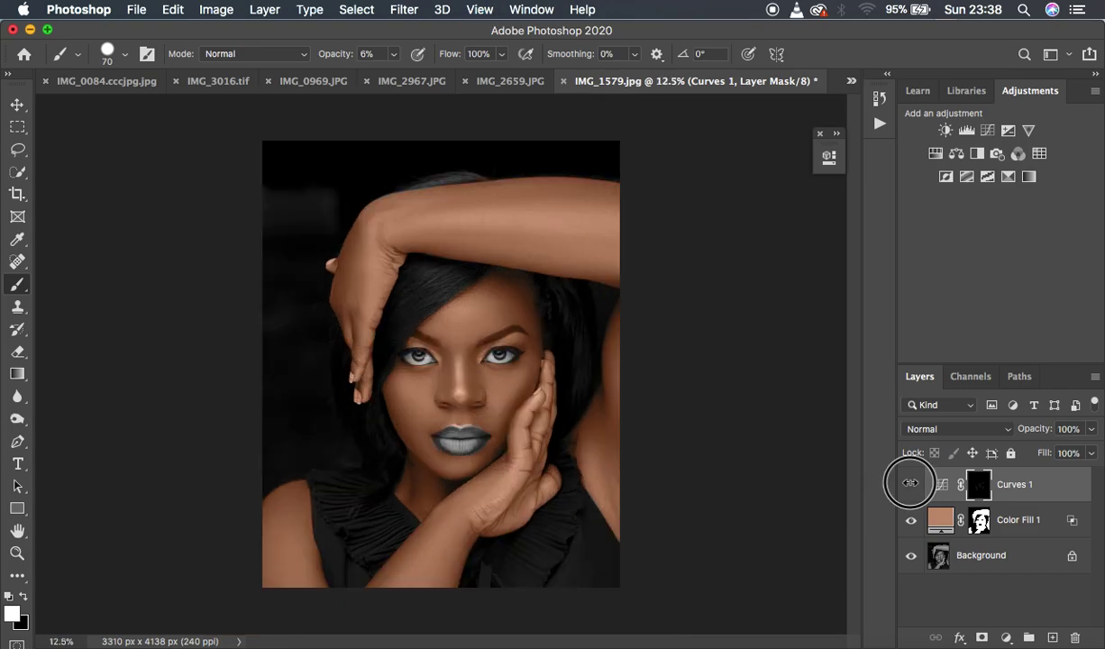
left_click(911, 484)
left_click(911, 485)
left_click(911, 485)
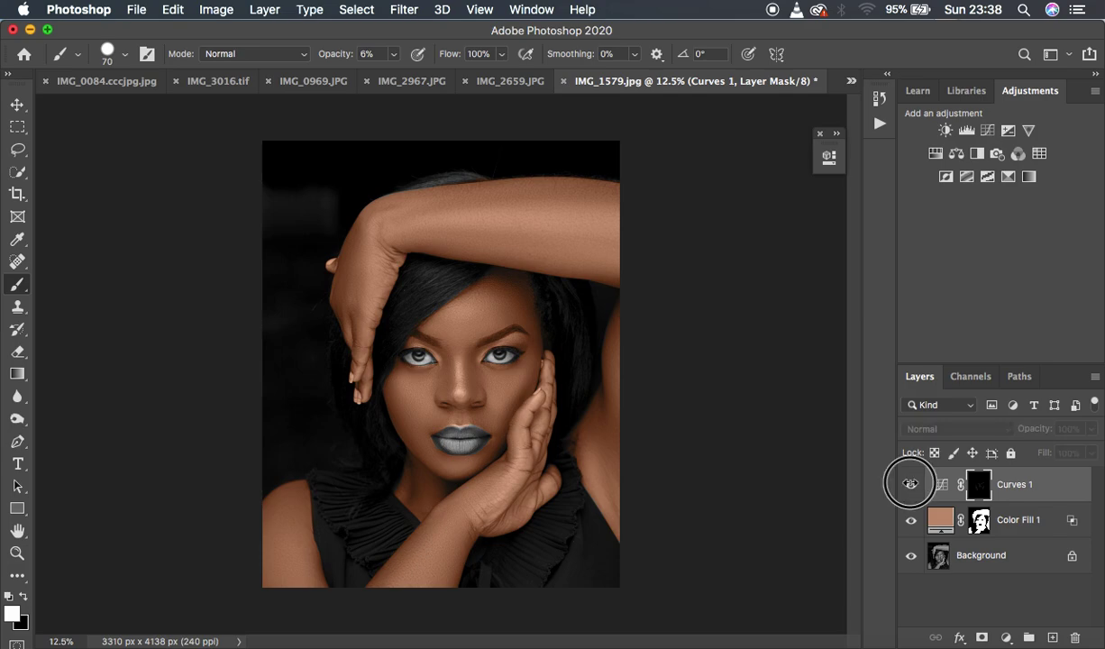
left_click(912, 486)
left_click(911, 486)
left_click(912, 486)
left_click(912, 486)
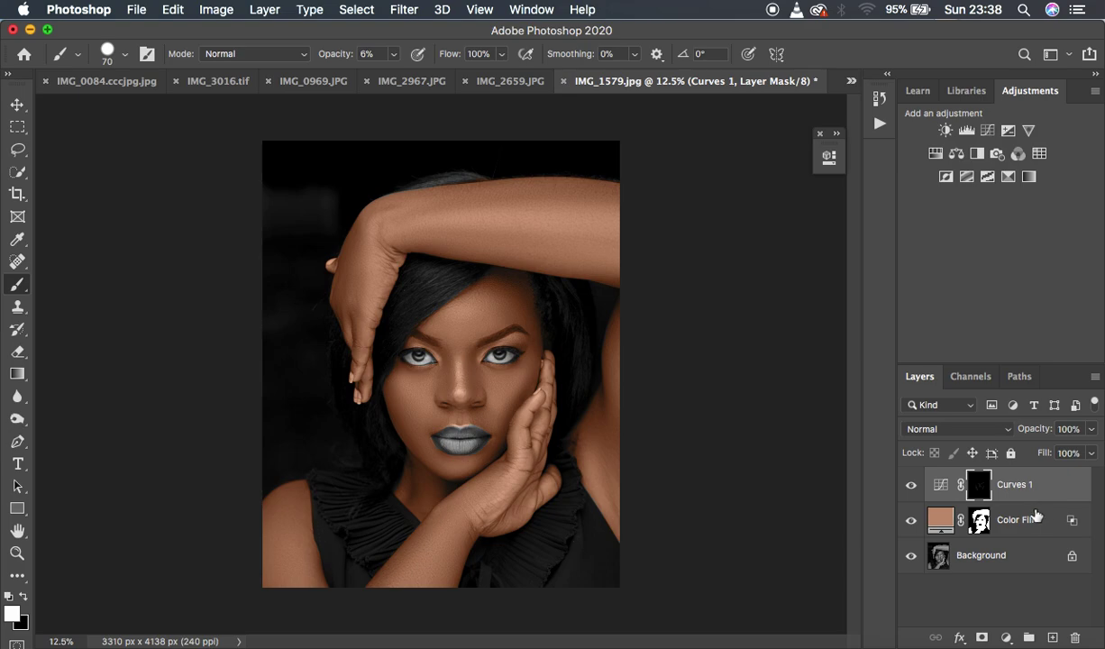
Add a Solid Color fill layer above Curves 1 in pink #e74e6e for the lips.
left_click(1007, 637)
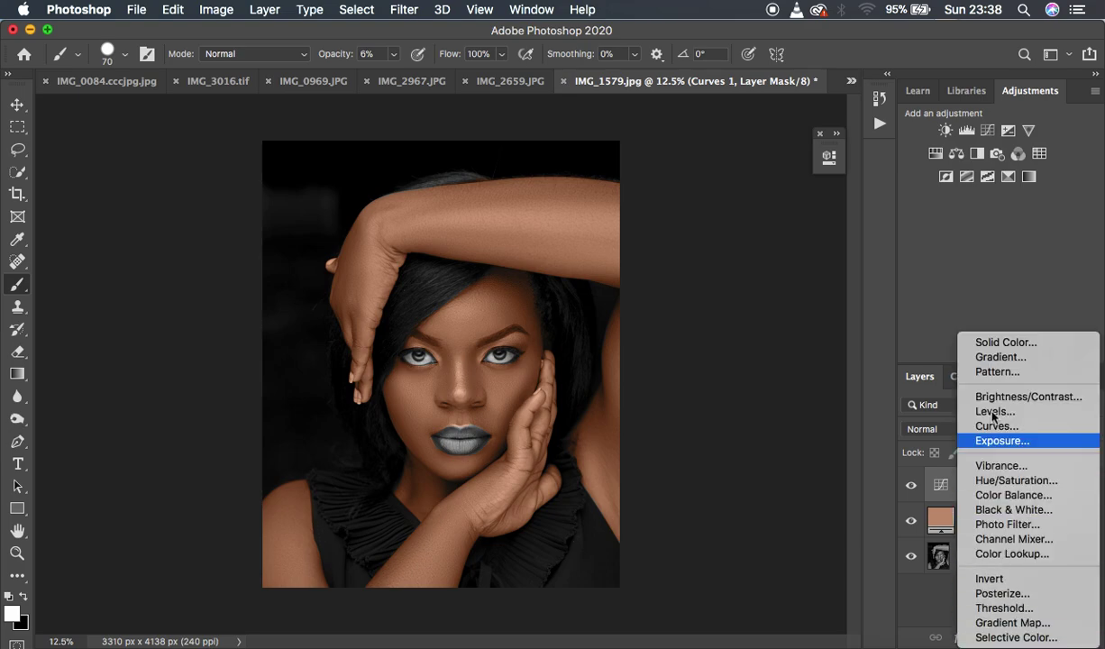
left_click(991, 340)
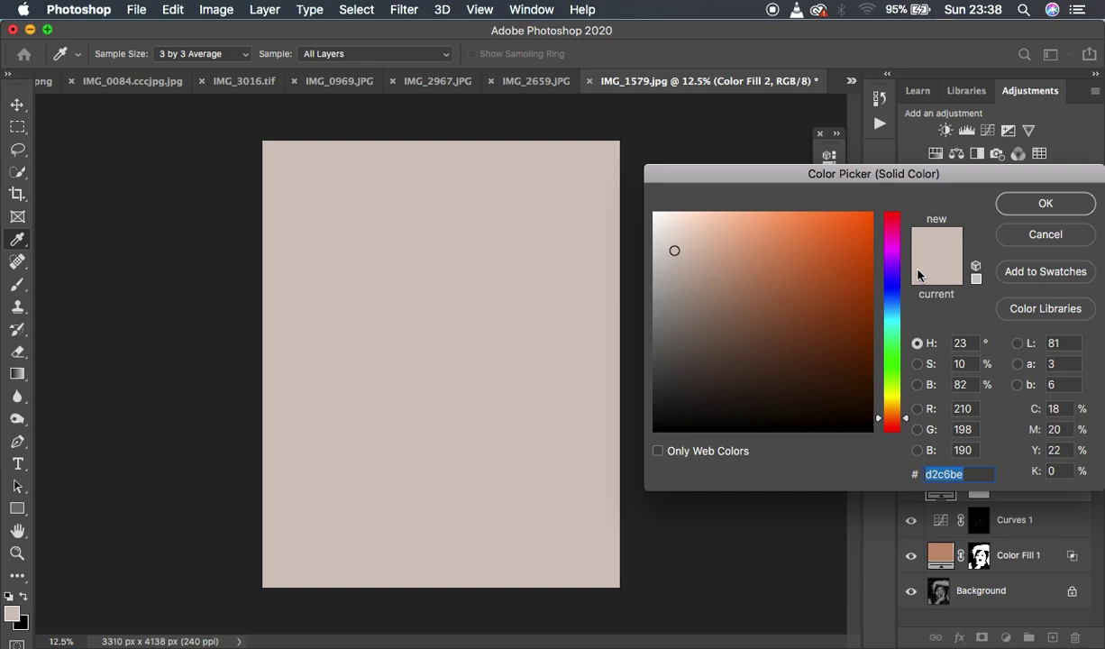
left_click(893, 227)
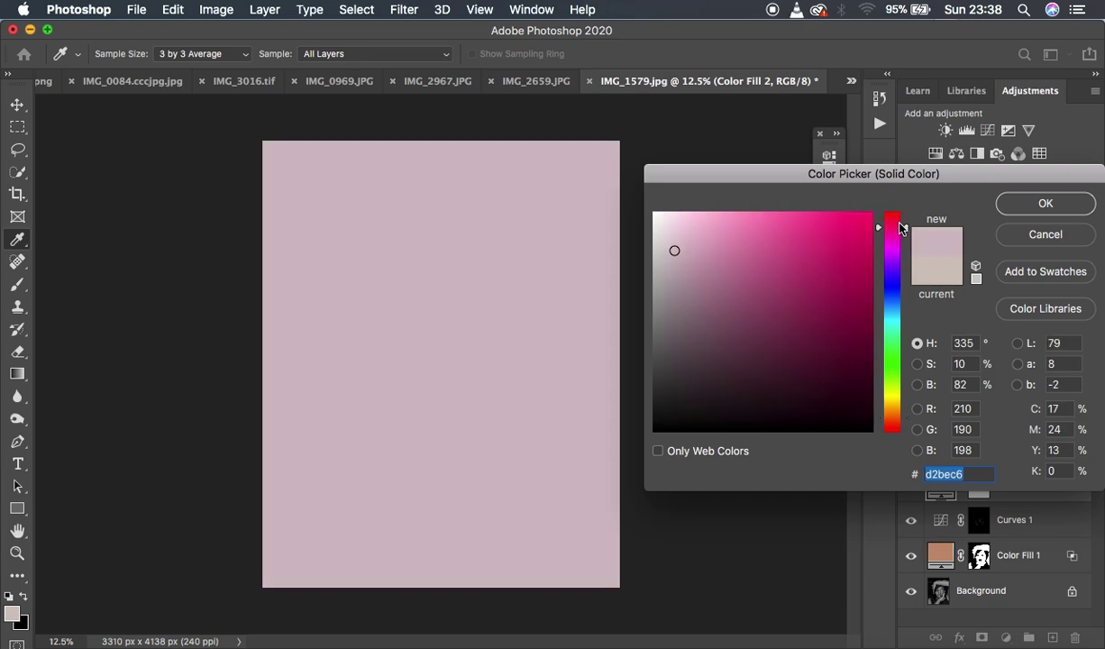
left_click(898, 220)
left_click(820, 249)
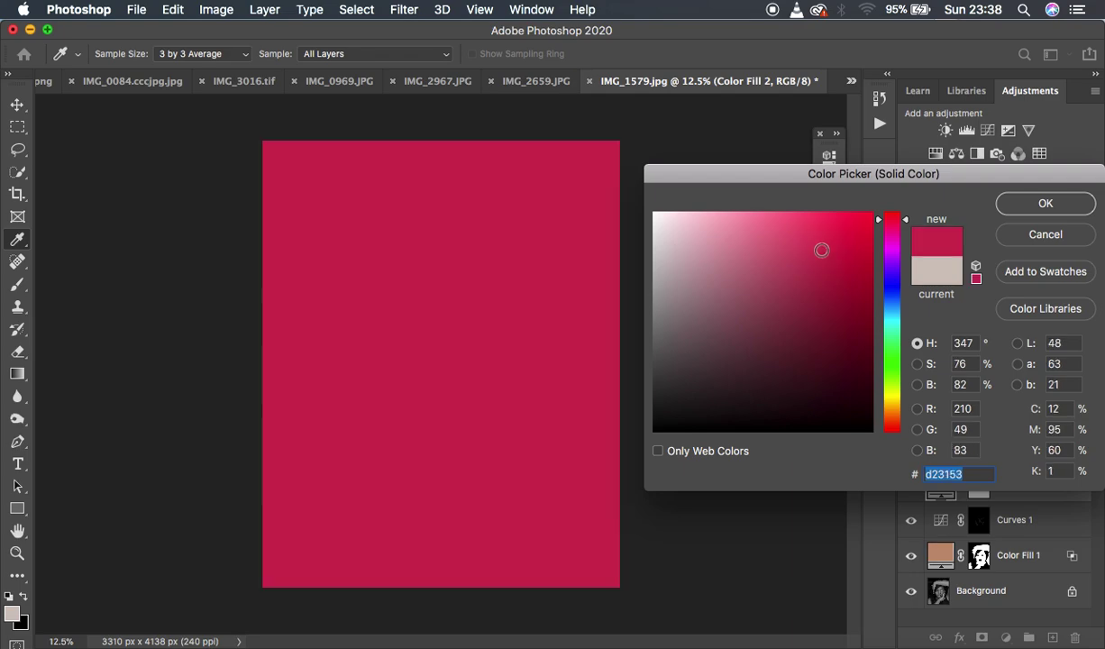
left_click_drag(820, 249, 785, 239)
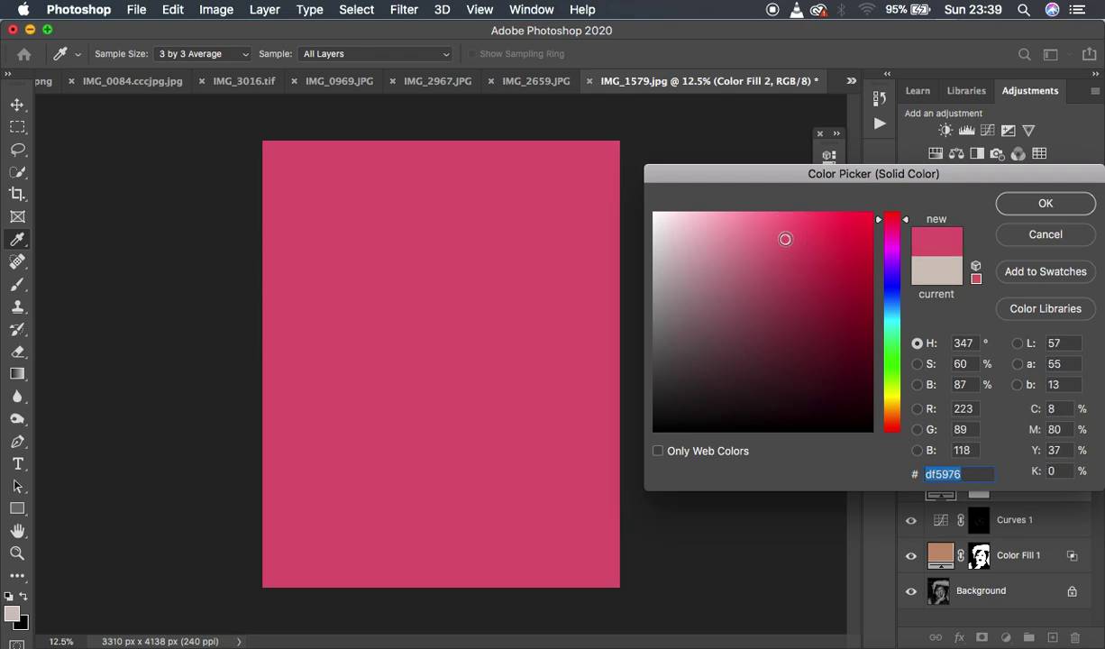
left_click(789, 239)
left_click_drag(789, 239, 777, 243)
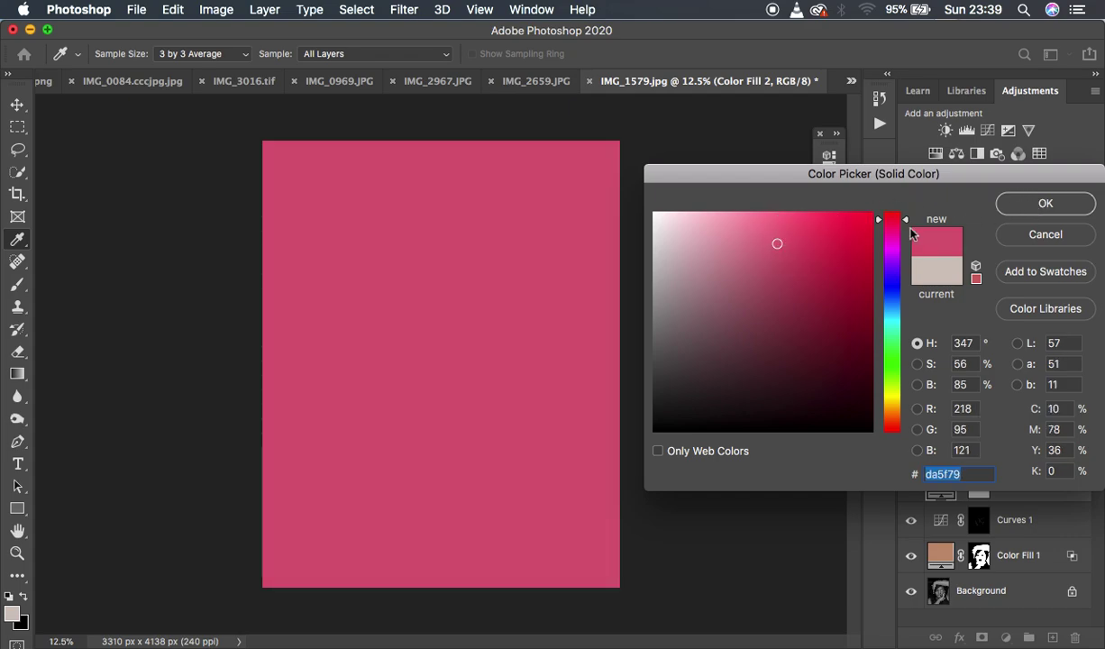
left_click(798, 232)
left_click(1043, 204)
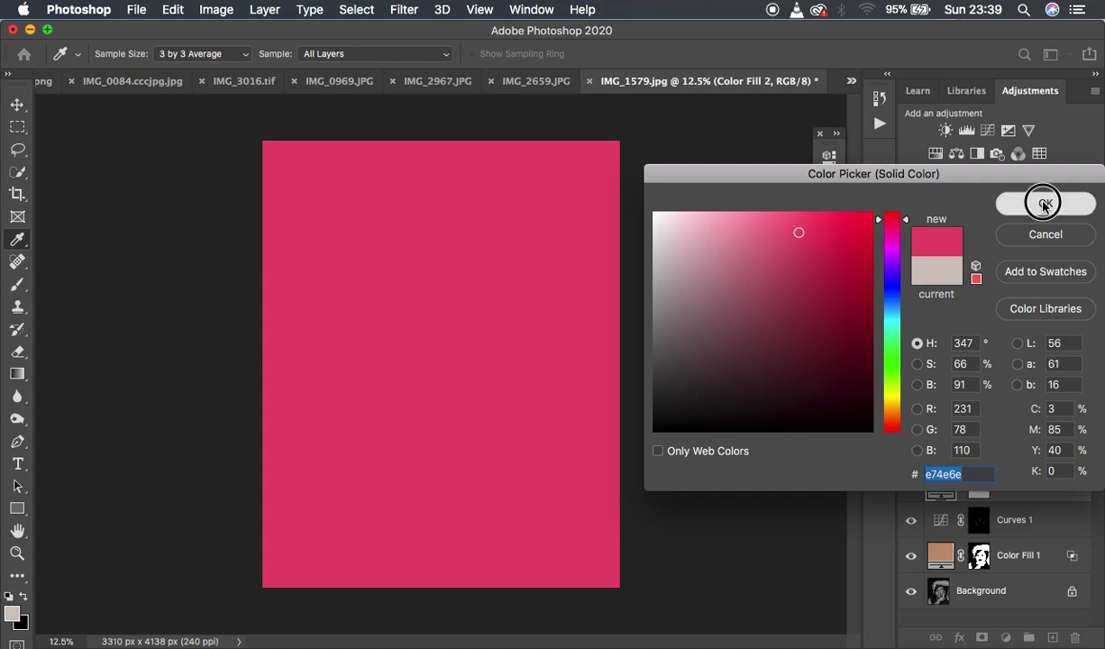
Set the pink fill layer's blend mode to Color and invert its layer mask to black.
key("b")
left_click(918, 429)
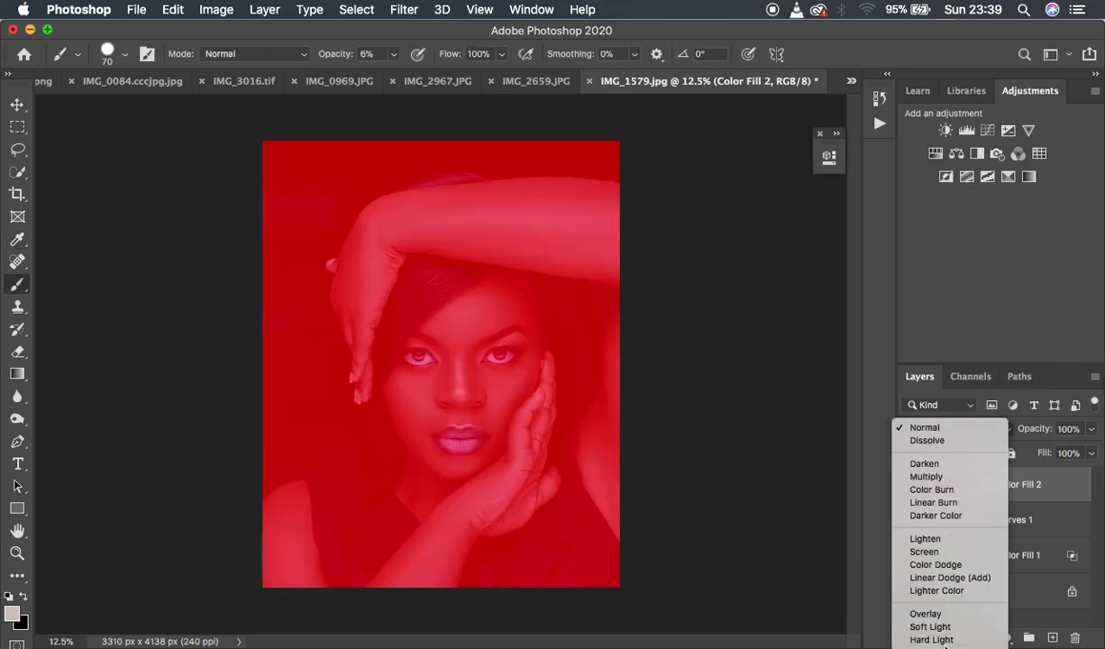
mouse_move(945, 647)
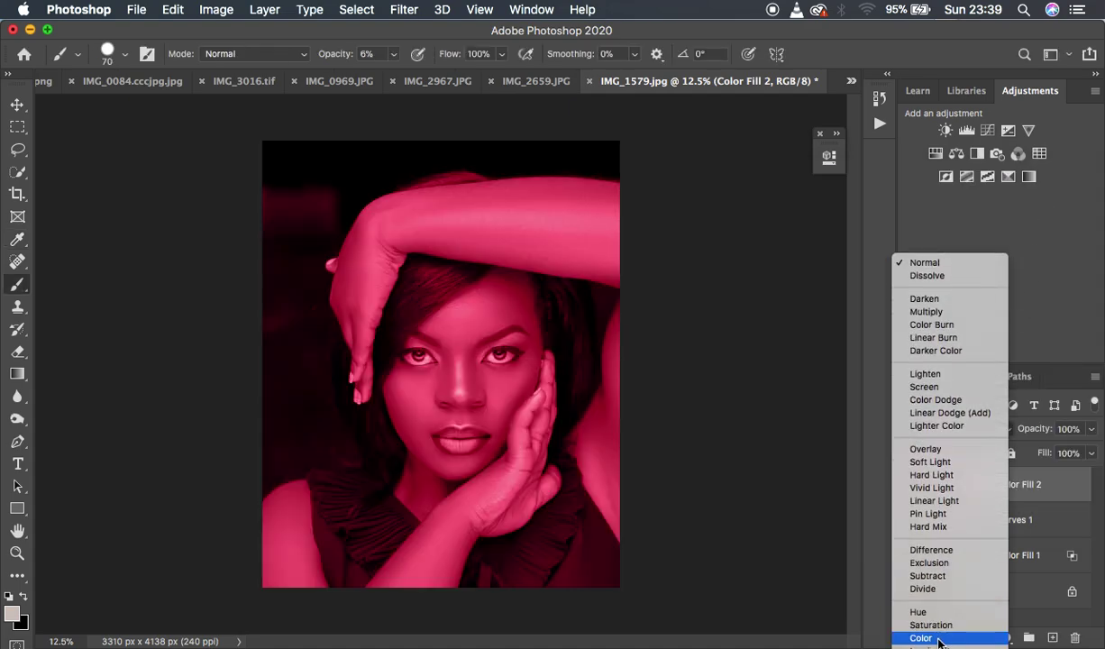
left_click(937, 638)
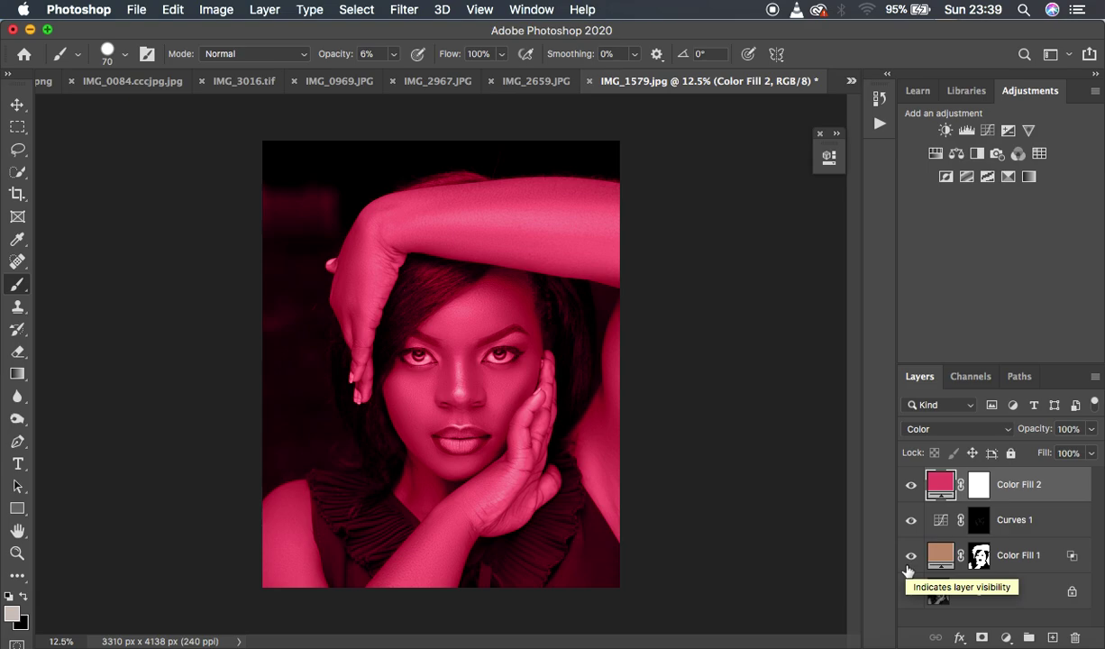
left_click(979, 492)
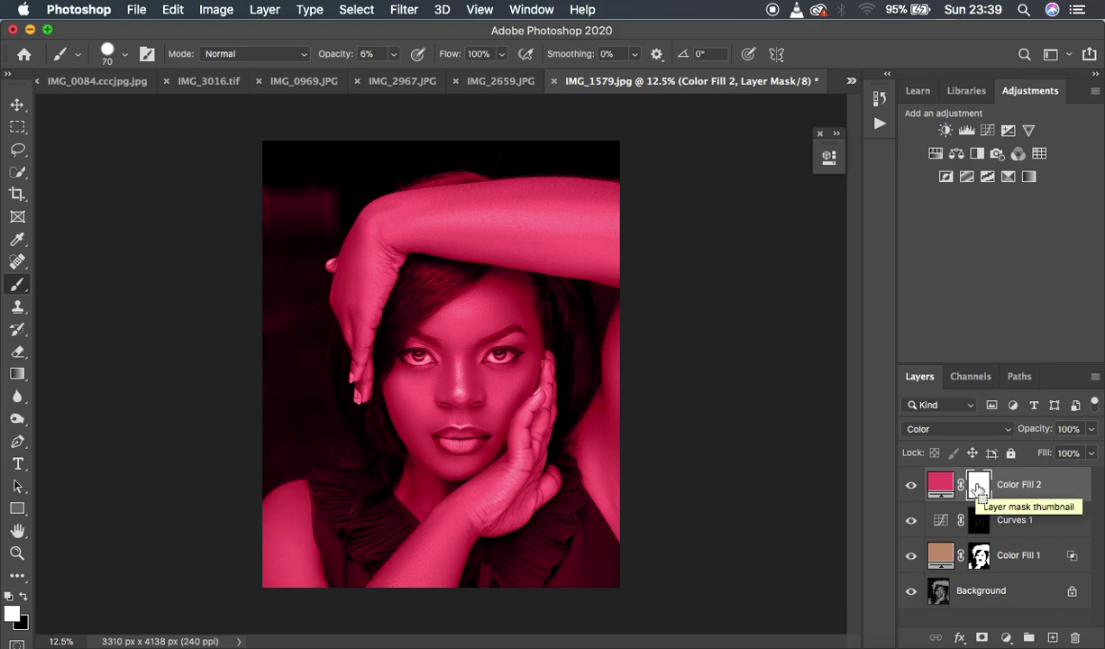
key("super+i")
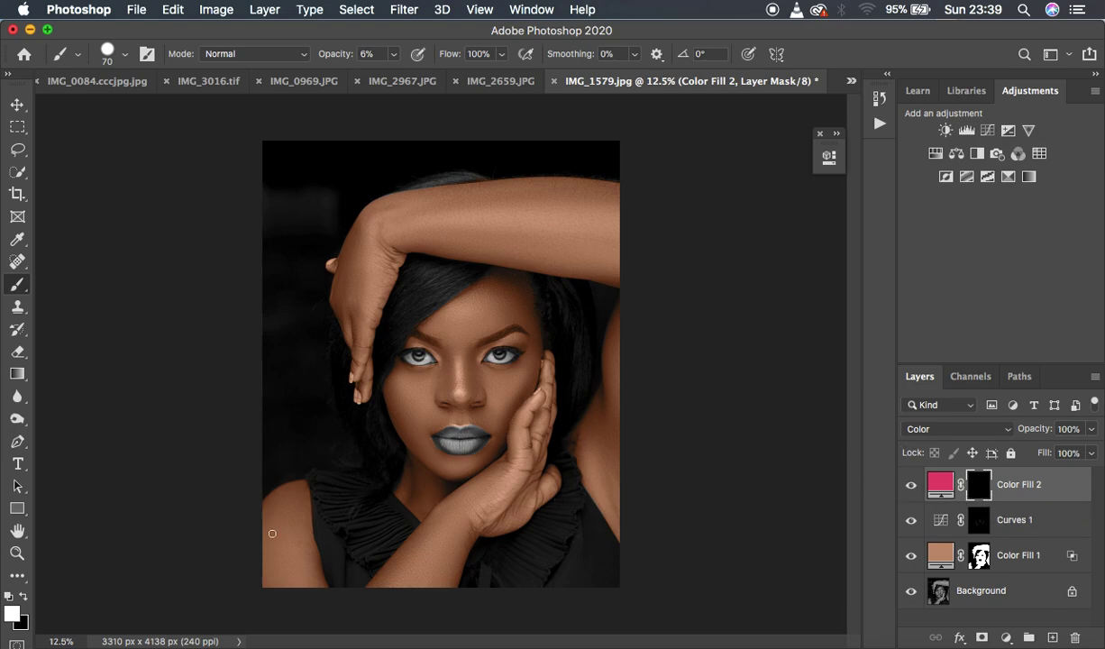
Raise the brush opacity to 100% and paint white over the lips on the Color Fill 2 mask.
left_click(393, 54)
left_click_drag(393, 76, 553, 96)
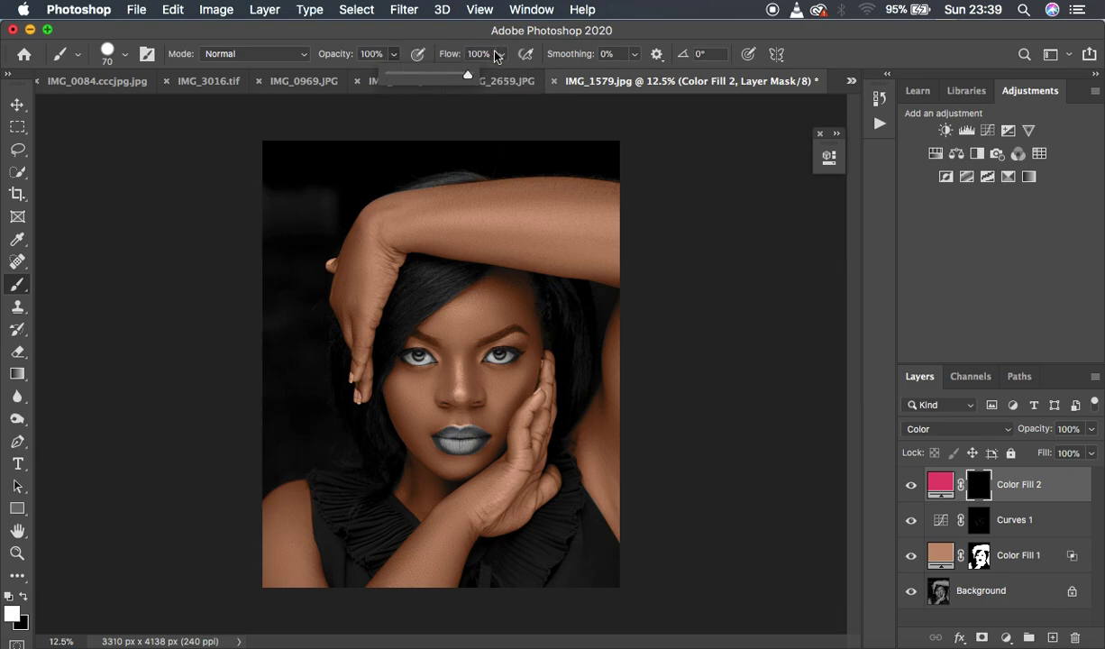
left_click(537, 93)
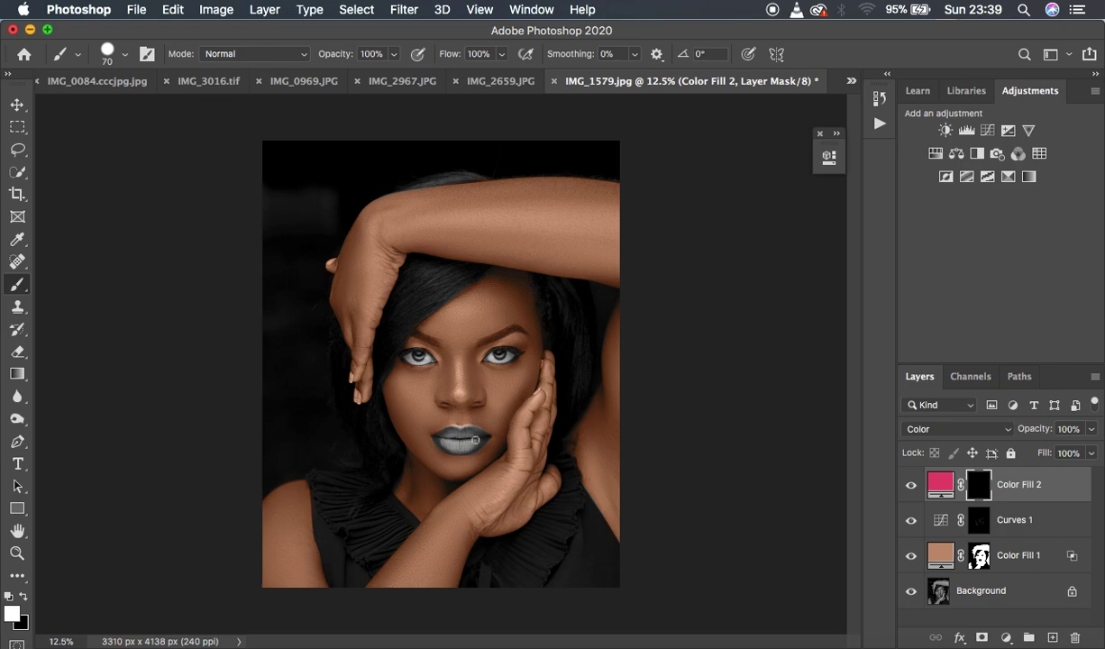
key("super+plus")
key("super+plus")
key("super+plus")
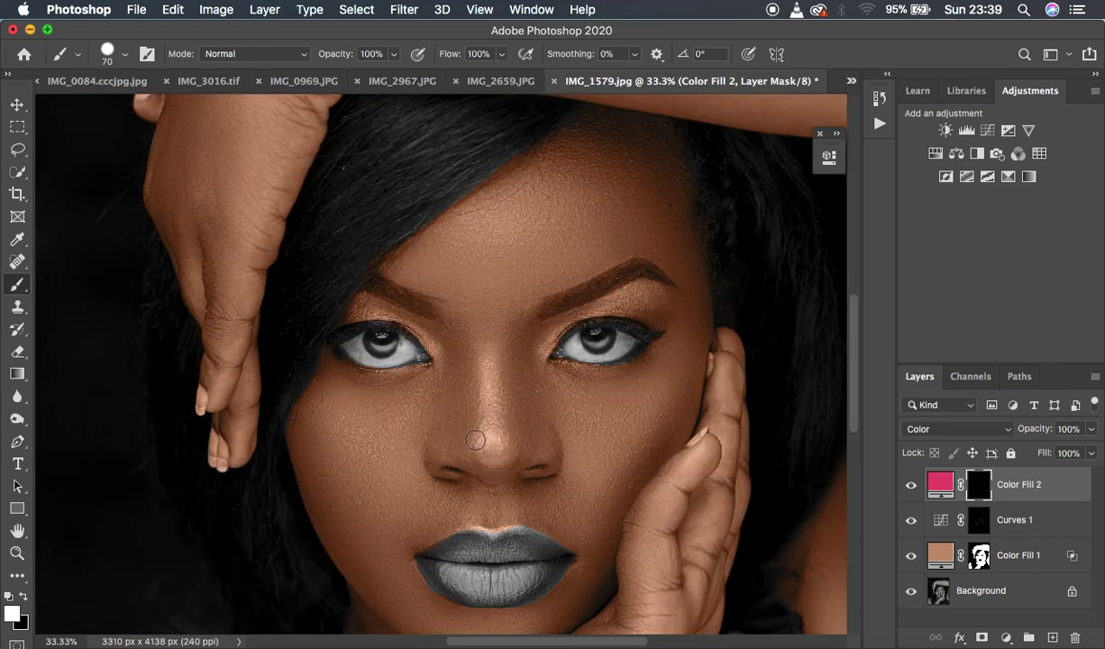
scroll(475, 439, "down", 5)
mouse_move(435, 400)
left_mouse_down()
mouse_move(466, 426)
mouse_move(438, 399)
mouse_move(472, 385)
mouse_move(442, 391)
mouse_move(465, 379)
mouse_move(494, 396)
mouse_move(482, 396)
mouse_move(514, 380)
mouse_move(553, 395)
mouse_move(511, 424)
mouse_move(532, 403)
mouse_move(486, 397)
mouse_move(521, 394)
mouse_move(429, 397)
left_mouse_up()
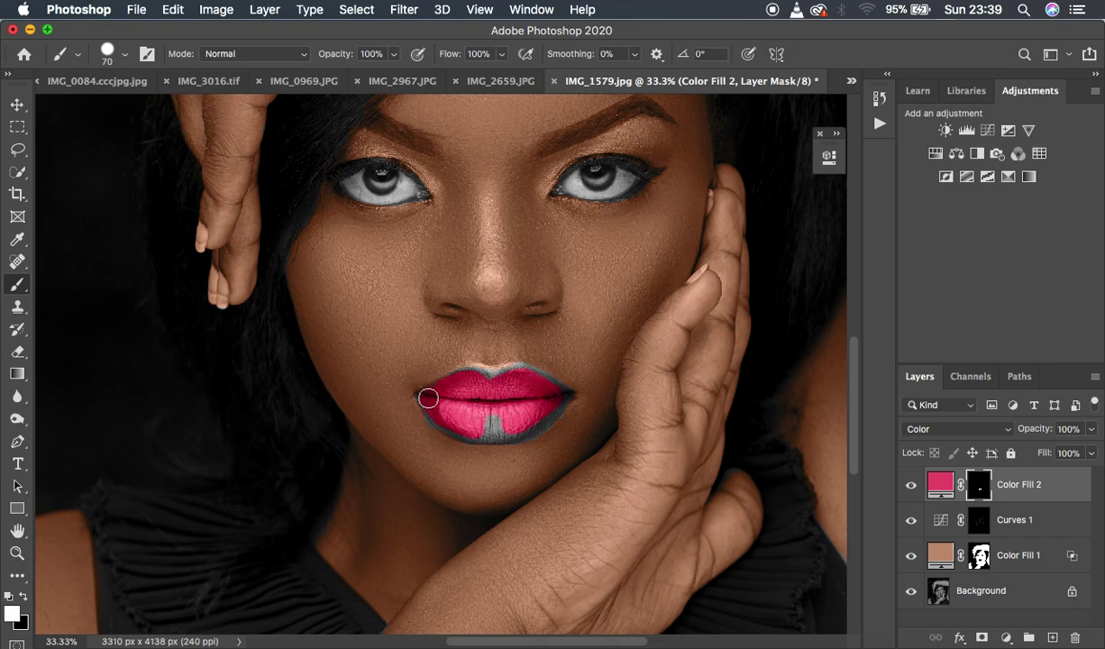
Fill in the lips' edges and remaining grey areas on the Color Fill 2 mask with a 45 px brush.
key("bracketleft")
key("bracketleft")
key("bracketleft")
mouse_move(424, 398)
left_mouse_down()
mouse_move(462, 429)
mouse_move(511, 428)
mouse_move(433, 412)
mouse_move(475, 436)
mouse_move(541, 427)
mouse_move(564, 397)
mouse_move(534, 374)
mouse_move(491, 384)
mouse_move(461, 375)
mouse_move(424, 400)
mouse_move(460, 434)
mouse_move(530, 433)
mouse_move(507, 435)
mouse_move(521, 437)
mouse_move(535, 431)
mouse_move(436, 422)
mouse_move(420, 398)
mouse_move(519, 371)
mouse_move(569, 392)
mouse_move(493, 377)
mouse_move(528, 377)
mouse_move(528, 429)
mouse_move(442, 429)
mouse_move(427, 408)
mouse_move(492, 426)
mouse_move(439, 394)
mouse_move(547, 387)
left_mouse_up()
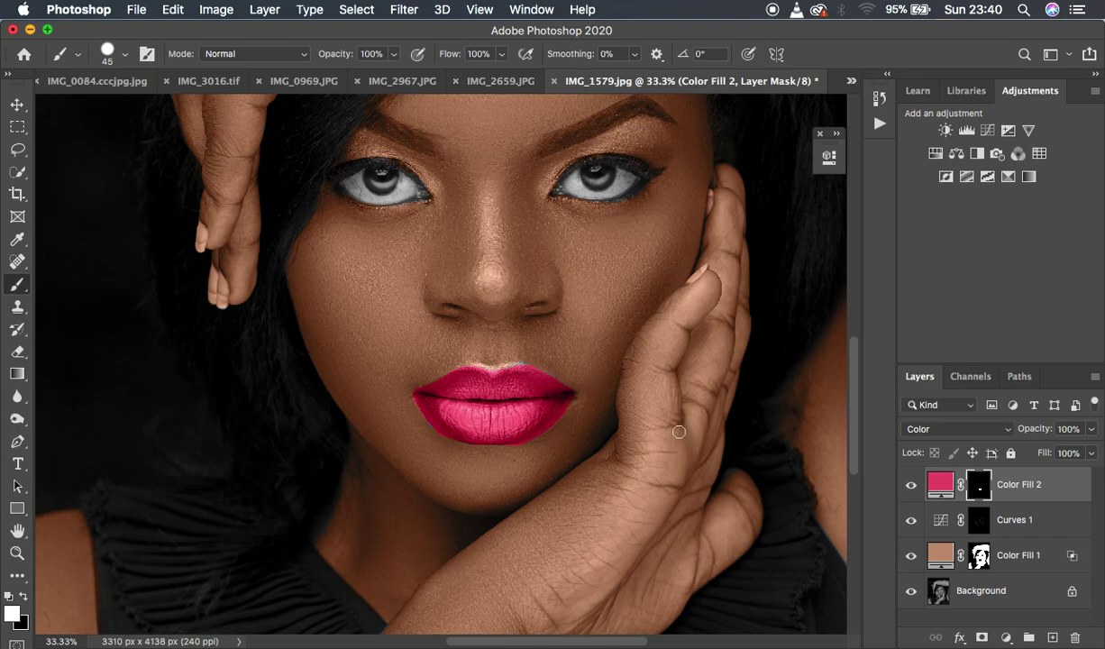
key("super+minus")
key("super+minus")
key("super+minus")
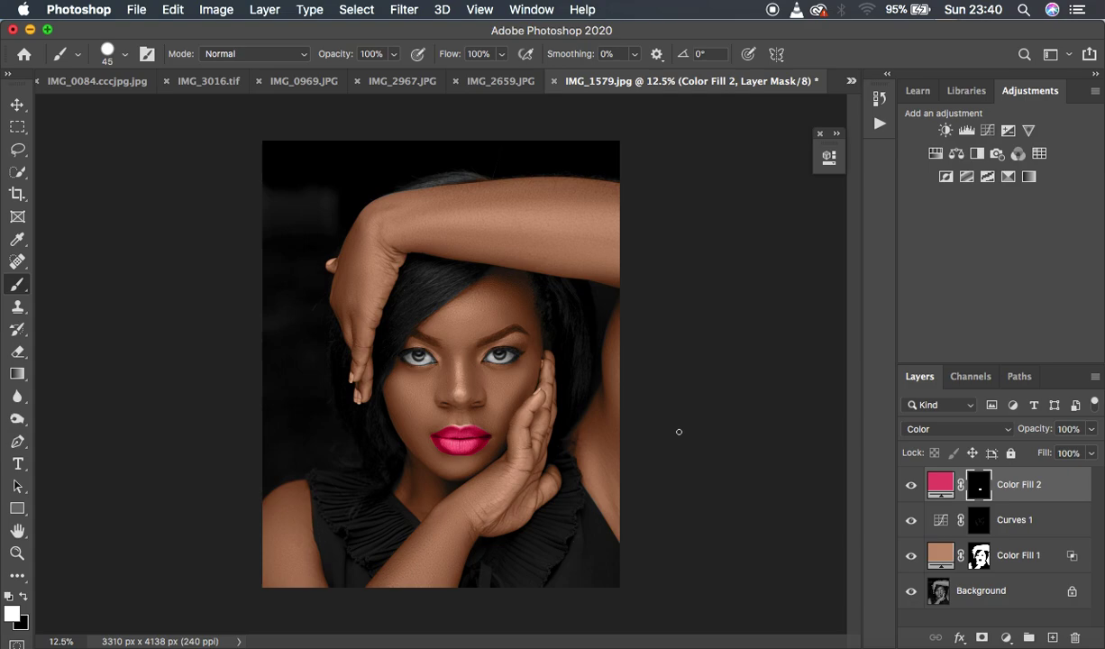
Split Color Fill 2's Underlying Layer black Blend If slider to 17 / 60 and apply it.
double_click(1072, 491)
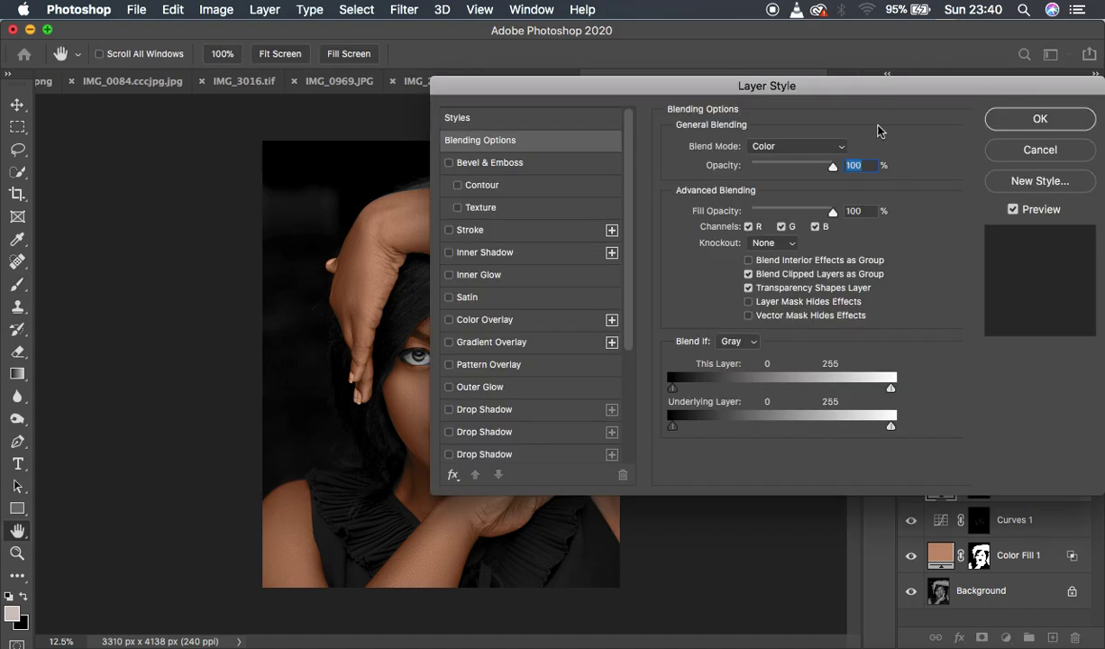
left_click_drag(859, 94, 1011, 94)
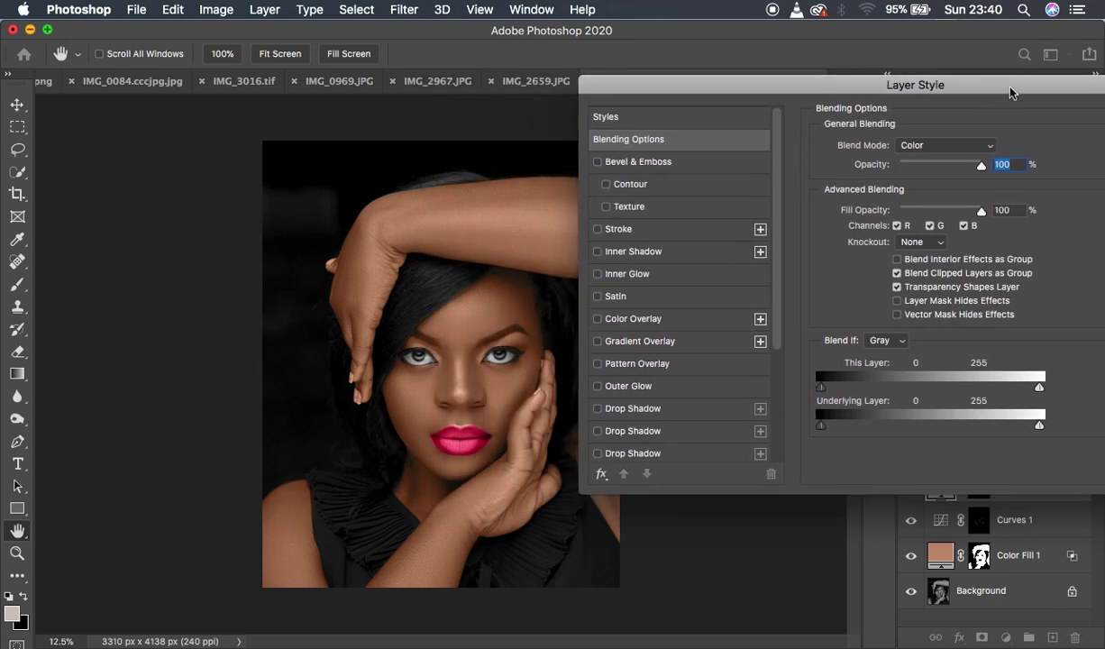
left_click_drag(821, 432, 871, 425)
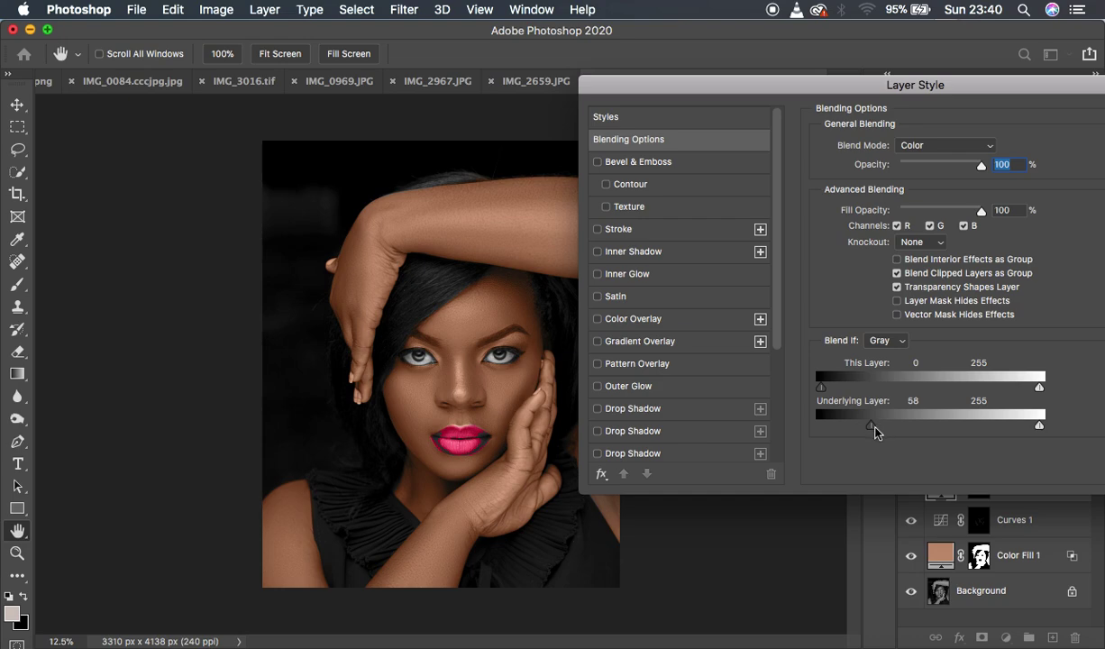
left_click_drag(872, 431, 837, 429)
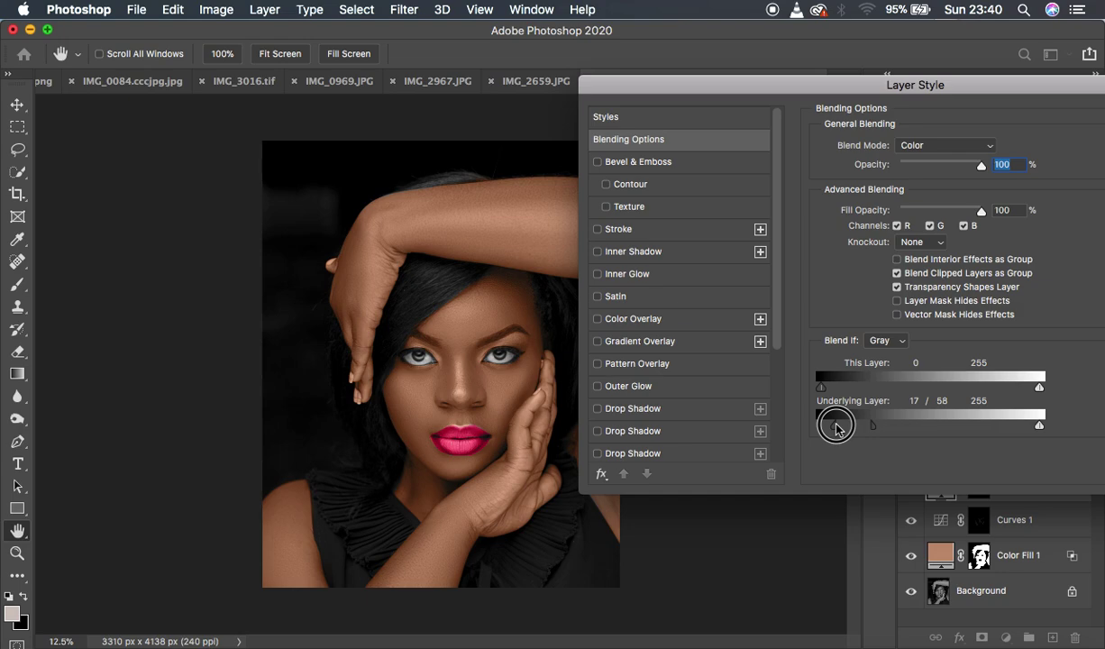
left_click_drag(873, 427, 872, 431)
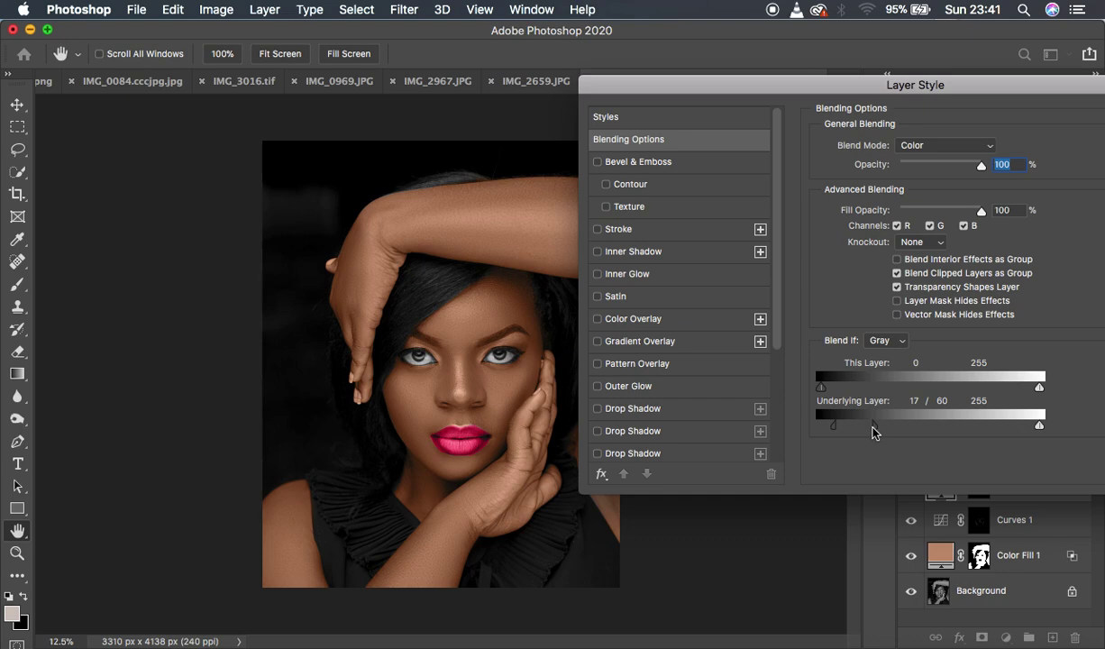
left_click_drag(973, 91, 854, 98)
left_click(927, 123)
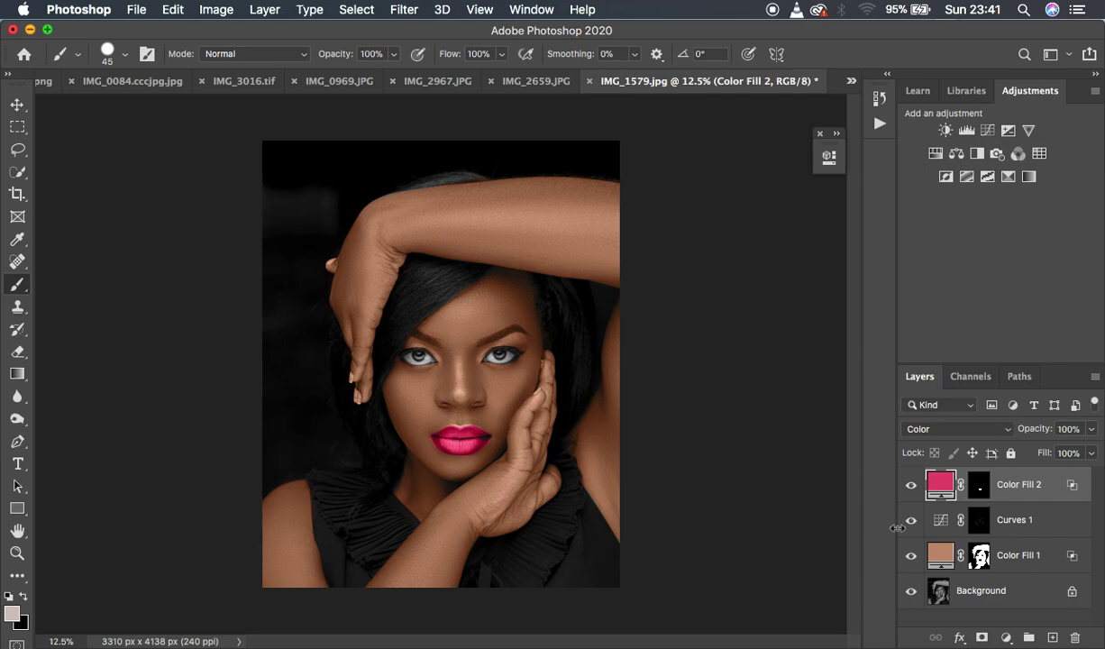
Compare the colorized portrait with the Background layer shown alone, and examine the eyes up close.
left_click(910, 595, "alt")
left_click(910, 594, "alt")
left_click(911, 594, "alt")
left_click(910, 595, "alt")
key("super+equal")
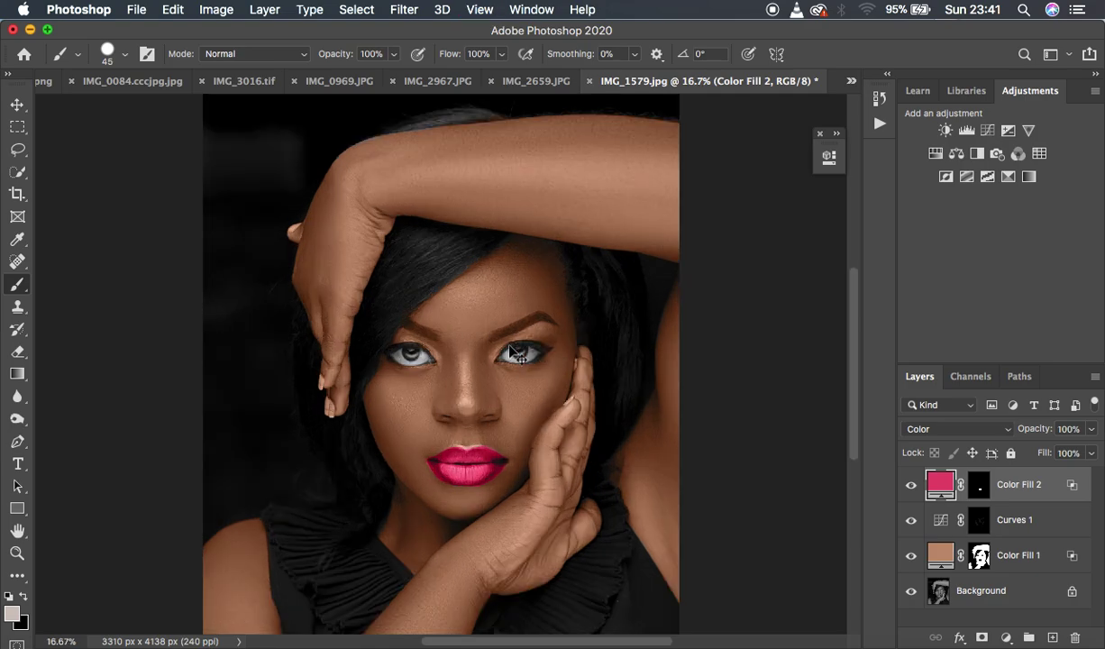
key("super+equal")
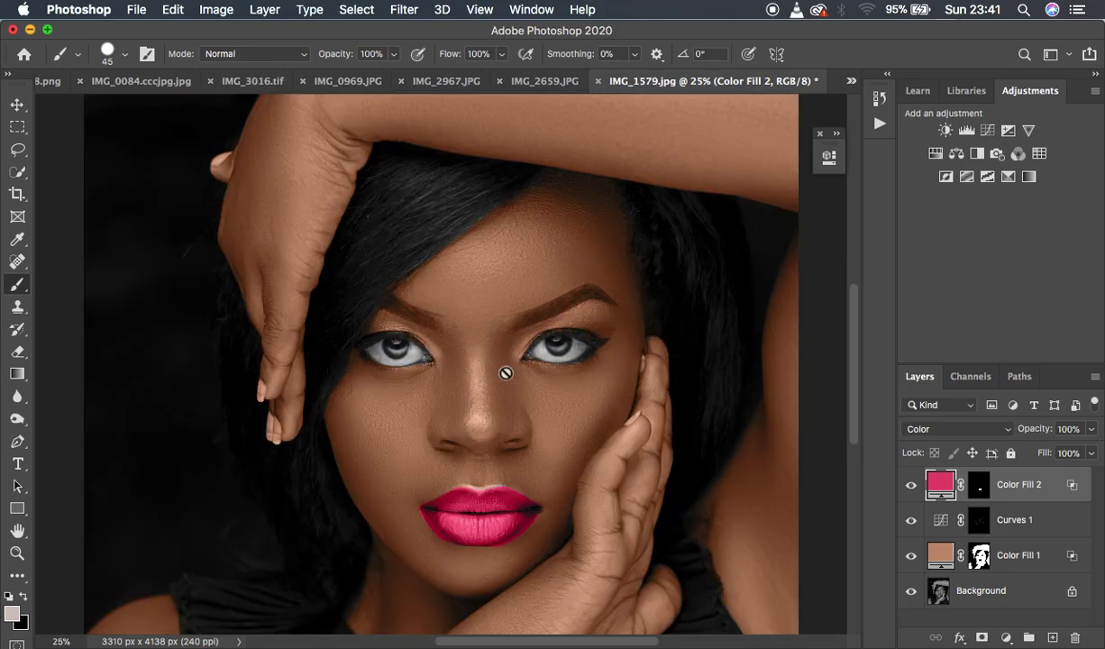
key("super+equal")
key("super+equal")
key("super+equal")
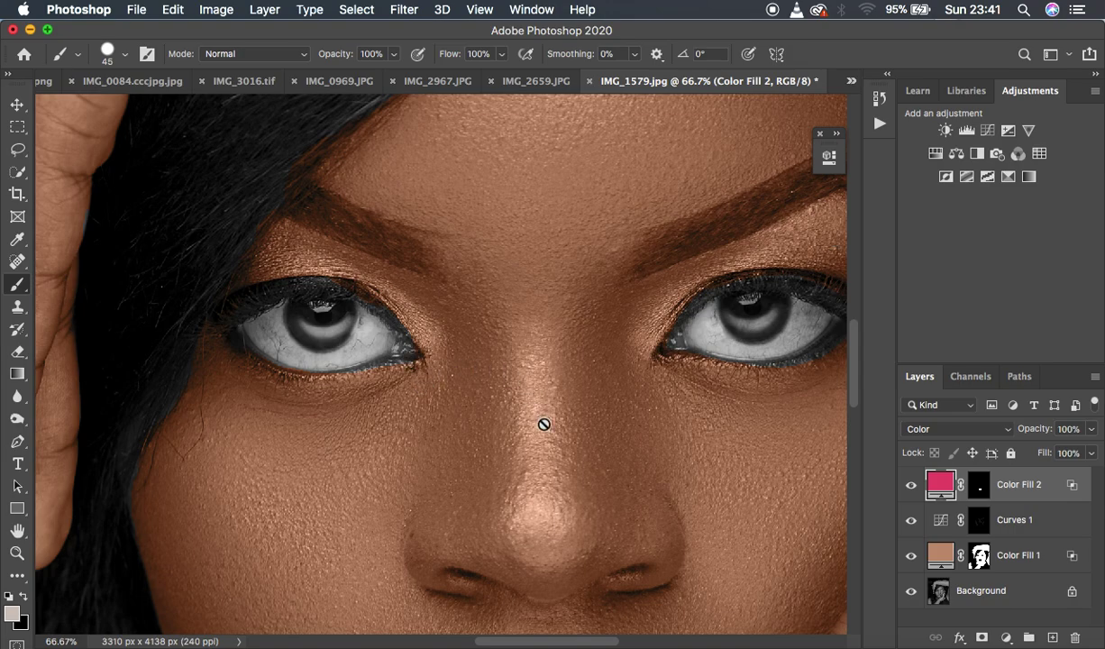
Add a Solid Color fill layer above Color Fill 2 in dark brown #71330c.
key("super+minus")
key("super+minus")
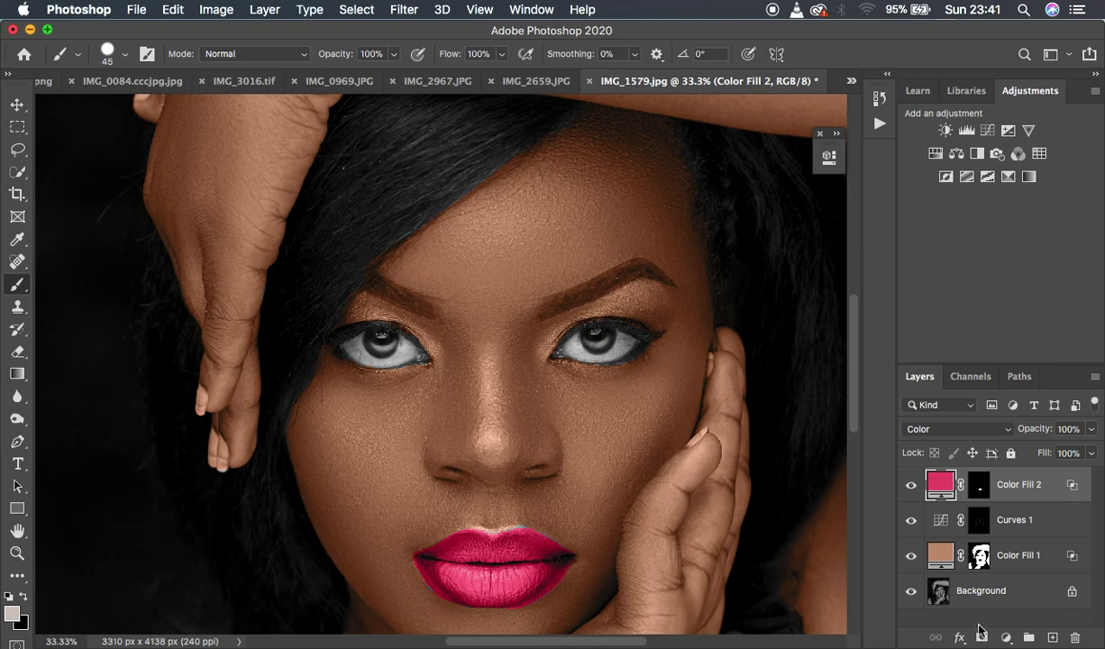
left_click(1007, 638)
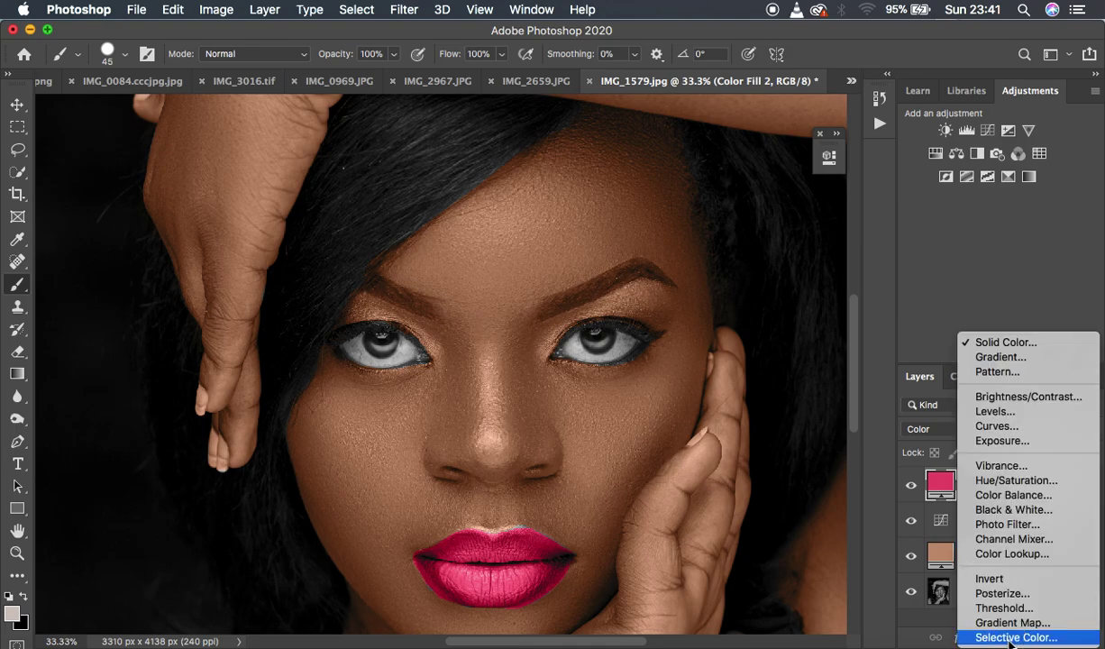
left_click(1029, 348)
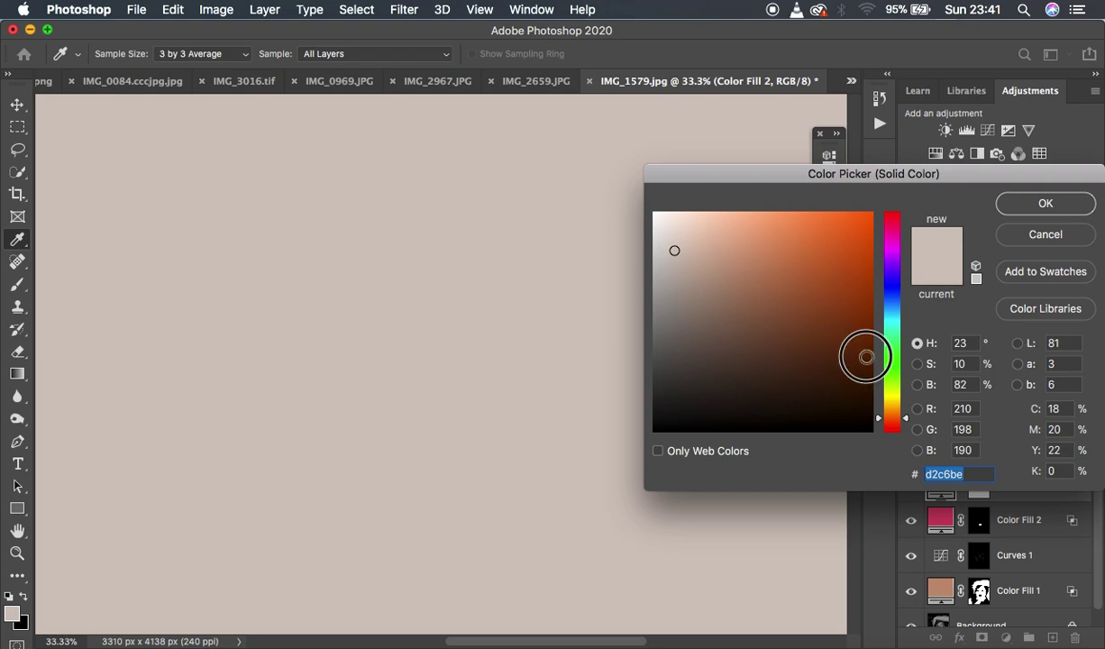
left_click(866, 357)
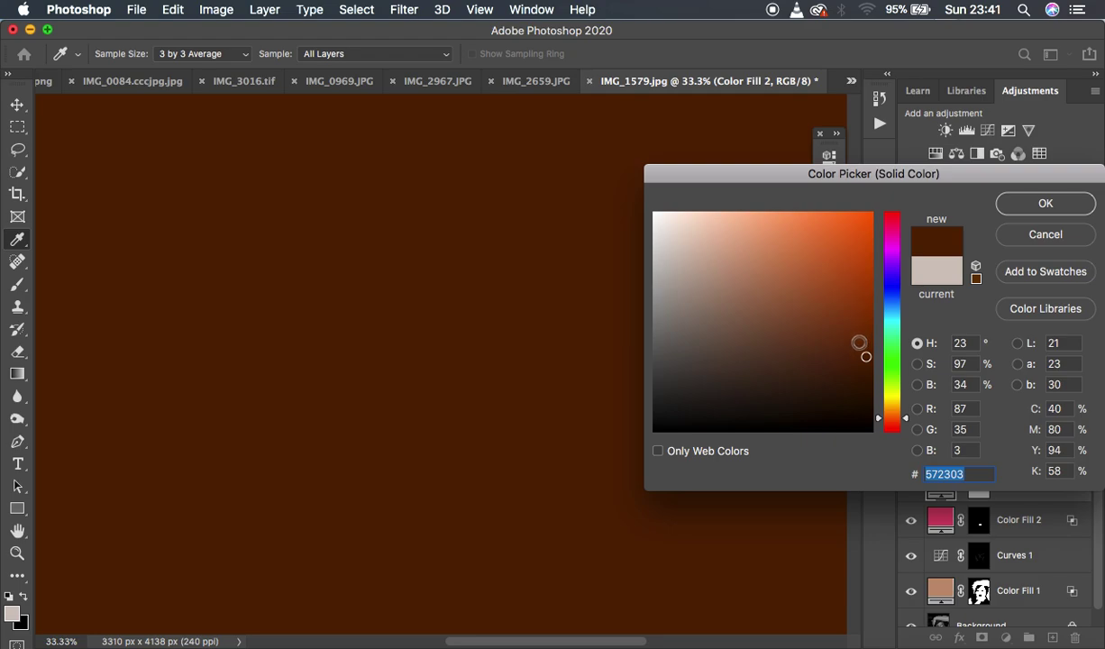
mouse_move(866, 355)
left_mouse_down()
mouse_move(876, 350)
mouse_move(849, 334)
left_mouse_up()
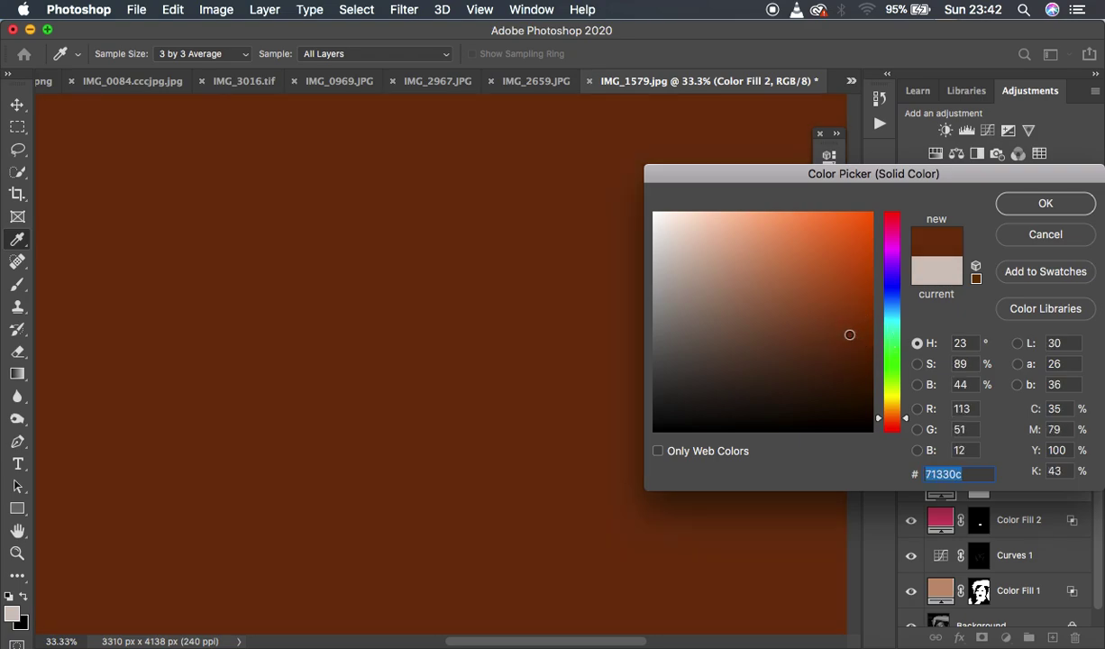
left_click(1043, 202)
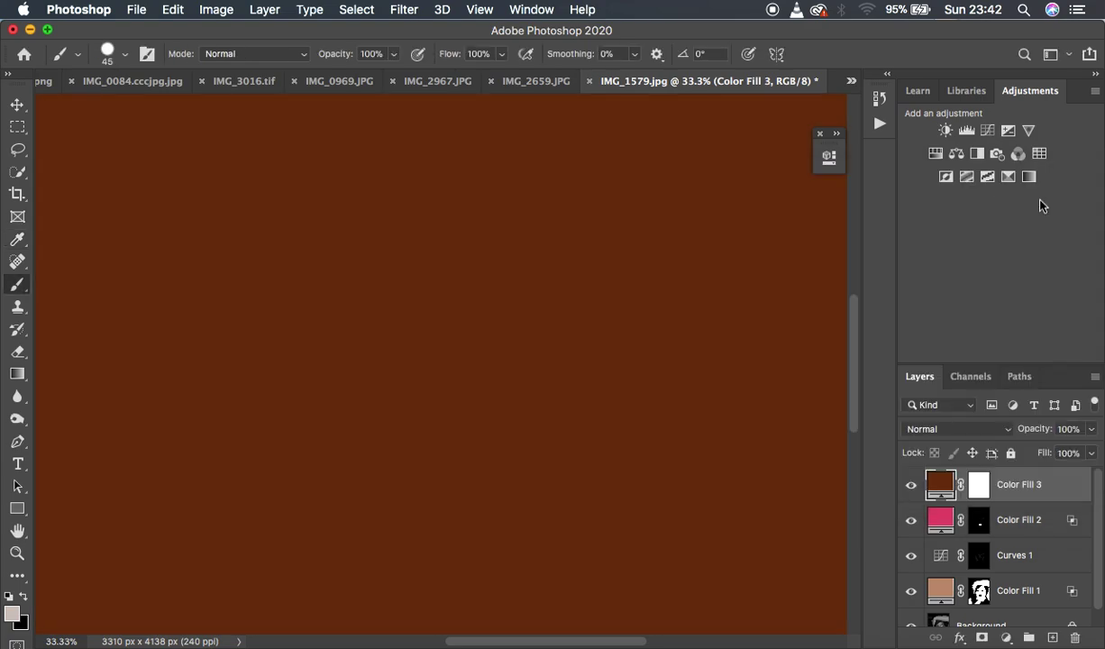
Set the brown fill layer's blend mode to Color and invert its mask to black.
left_click(982, 431)
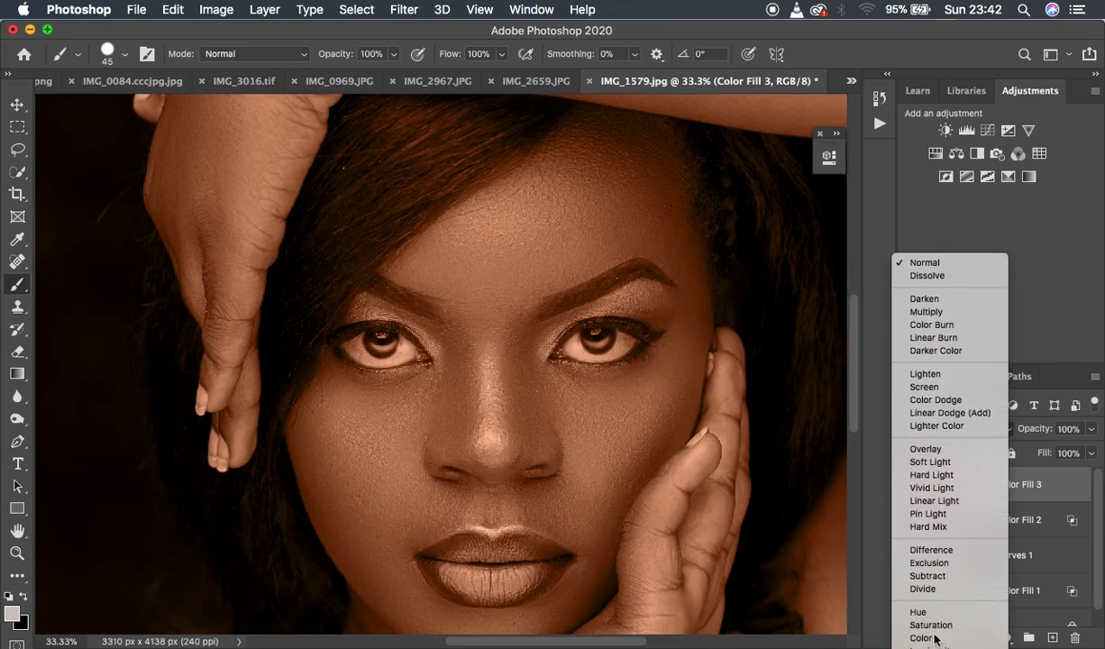
left_click(912, 635)
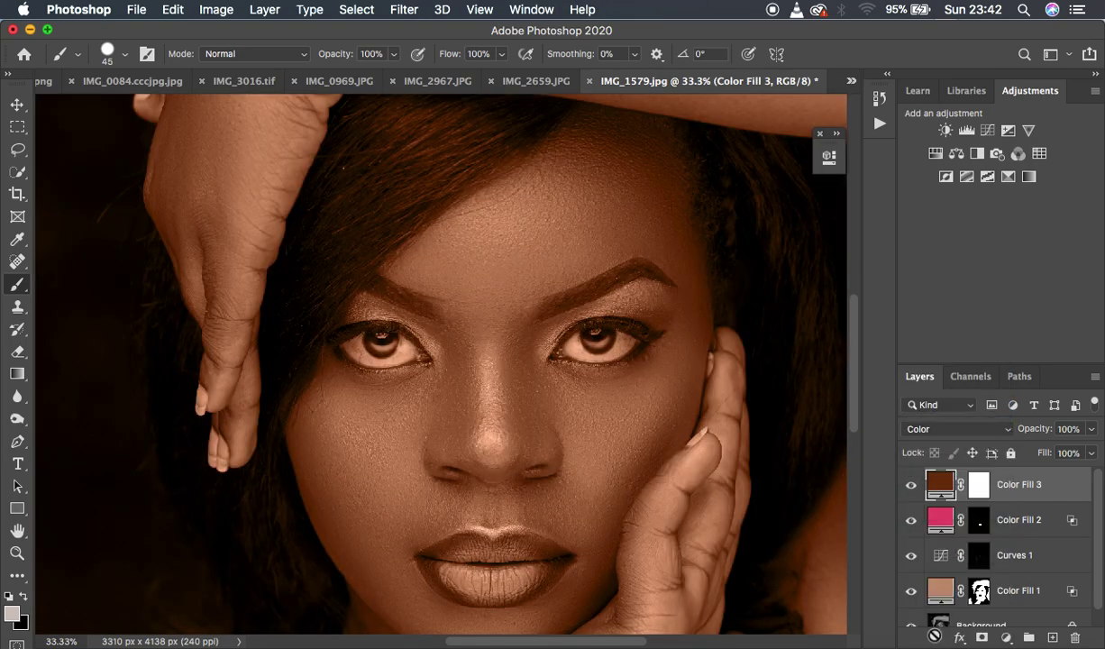
left_click(978, 487)
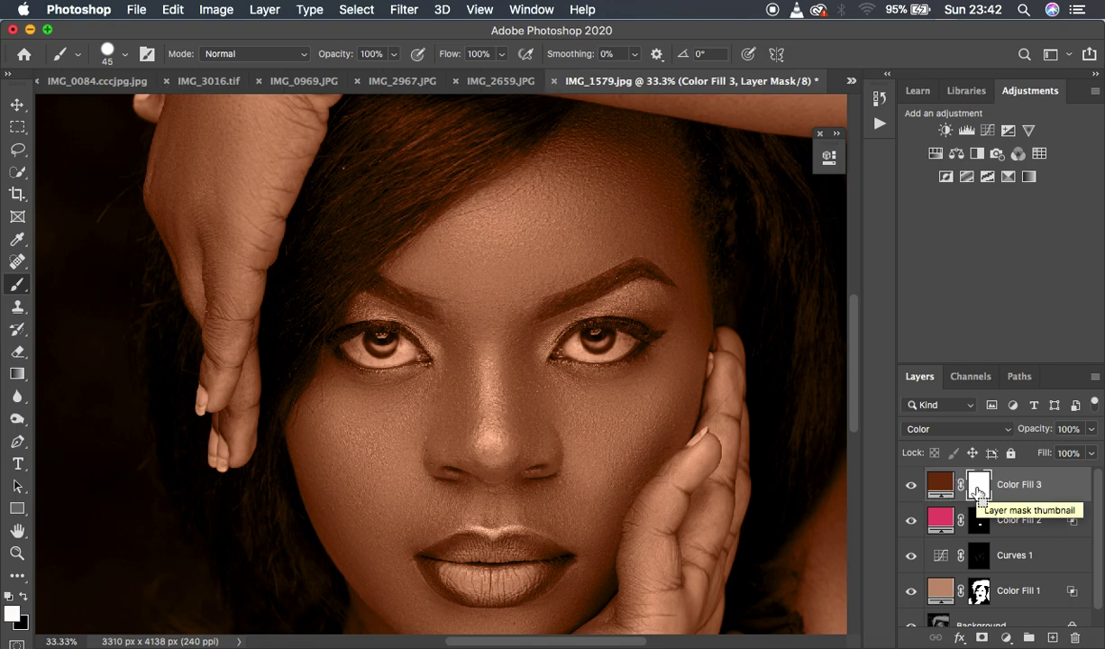
key("super+i")
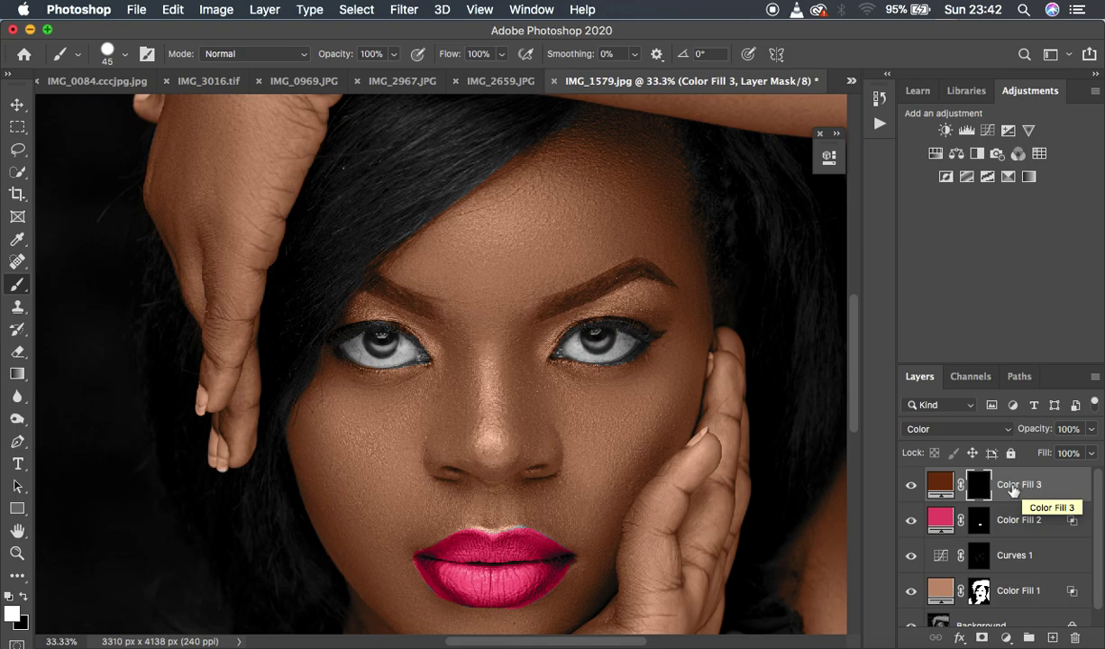
Rename the Color Fill 3 layer as eyes.
double_click(1012, 485)
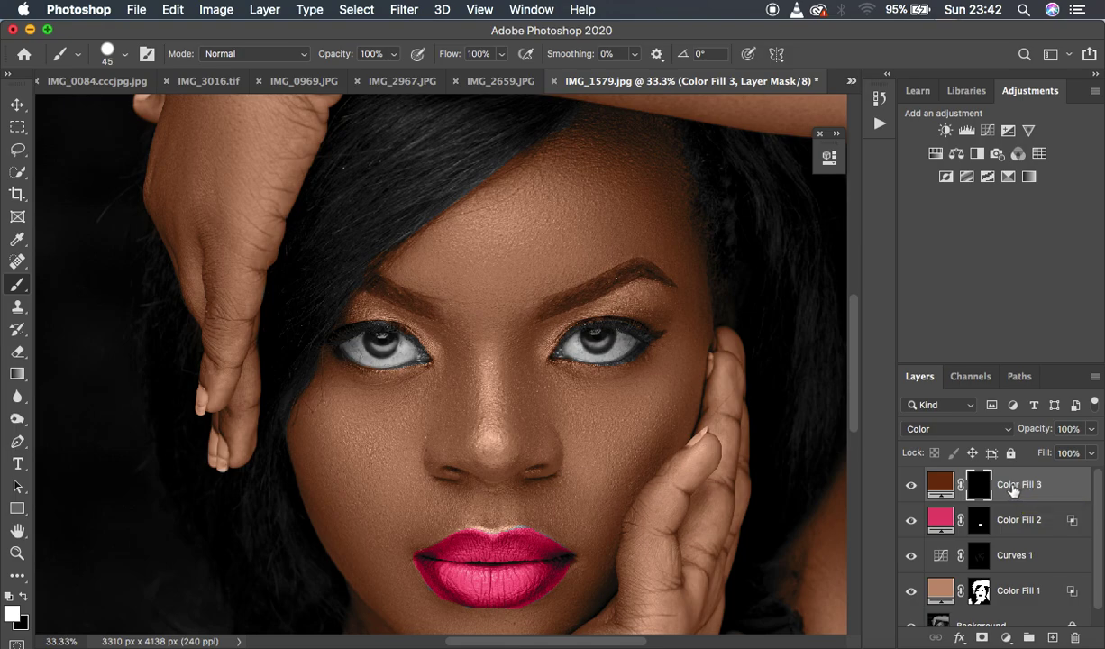
type("eyes")
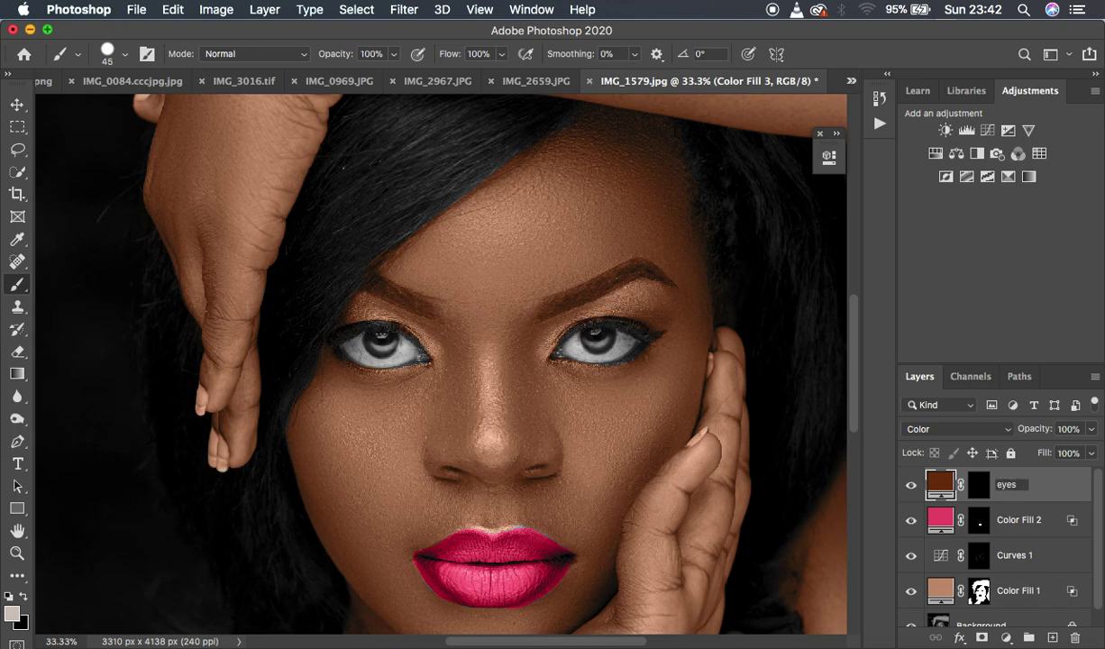
key("Return")
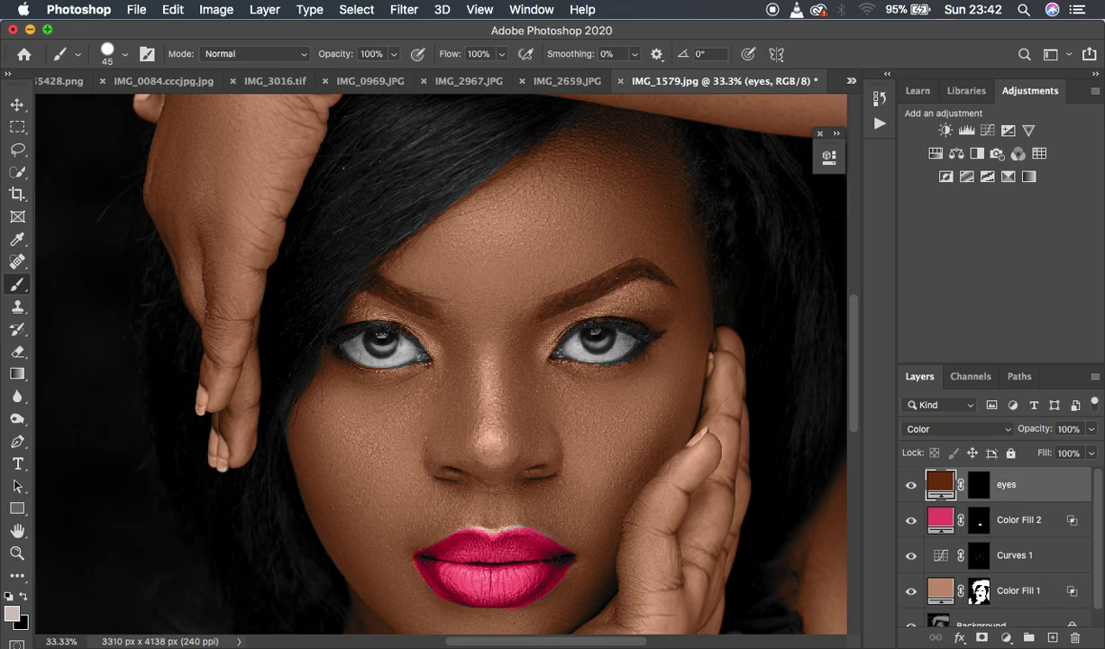
Paint white over the inner corners of both eyes on the eyes layer's mask with a 15 px brush.
left_click(978, 486)
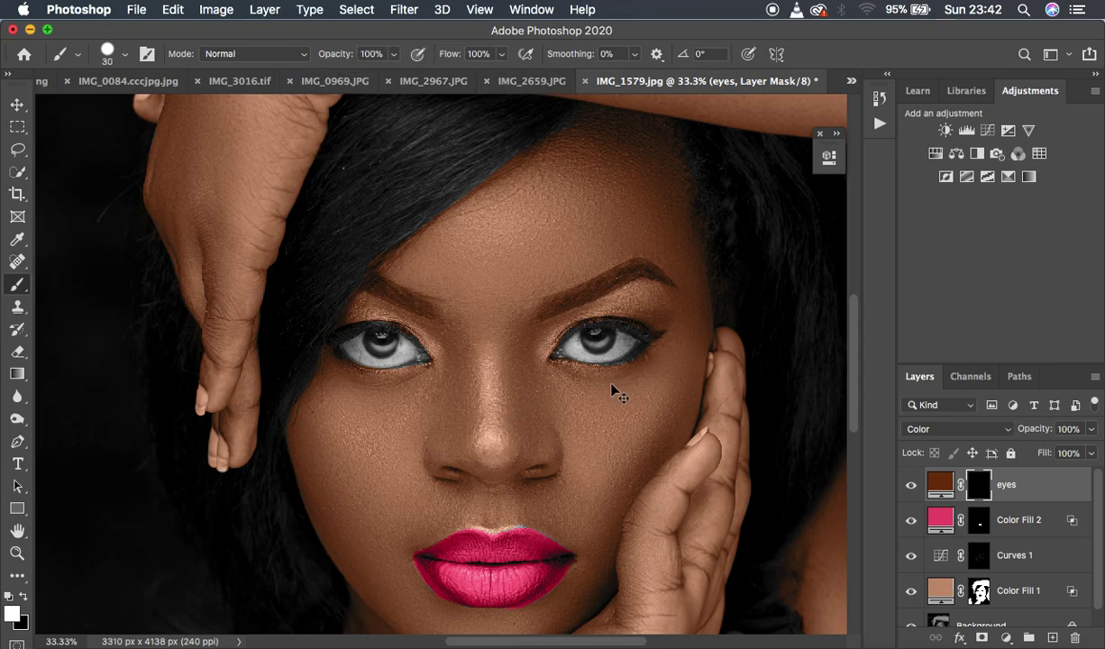
key("super+plus")
key("super+plus")
key("bracketleft")
key("bracketleft")
key("bracketright")
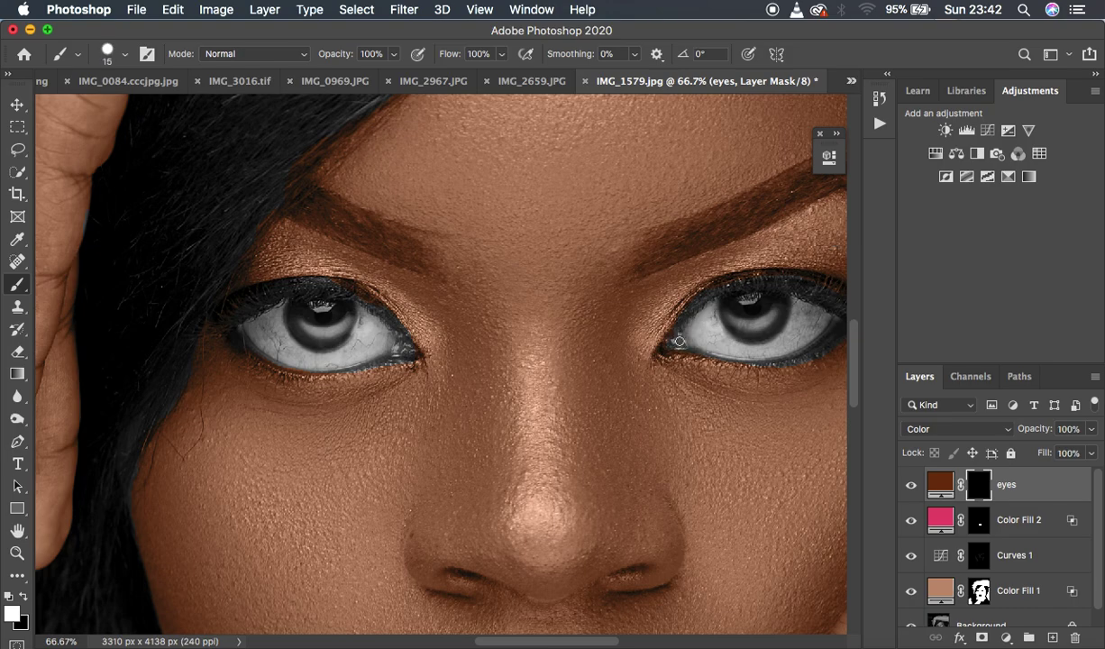
mouse_move(681, 335)
left_mouse_down()
mouse_move(675, 351)
mouse_move(701, 300)
mouse_move(764, 280)
mouse_move(800, 285)
left_mouse_up()
key("ctrl+z")
mouse_move(685, 331)
left_mouse_down()
mouse_move(674, 345)
mouse_move(683, 324)
mouse_move(681, 341)
mouse_move(694, 350)
mouse_move(645, 320)
left_mouse_up()
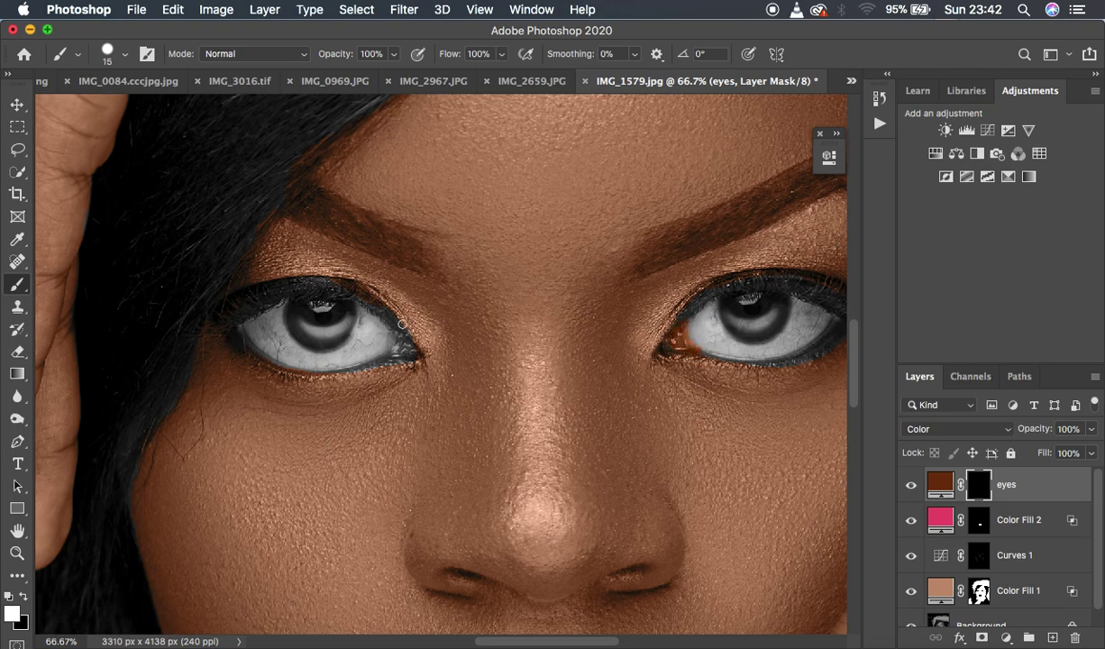
mouse_move(399, 334)
left_mouse_down()
mouse_move(405, 350)
mouse_move(389, 355)
mouse_move(410, 355)
mouse_move(400, 338)
mouse_move(404, 350)
mouse_move(387, 360)
mouse_move(407, 359)
mouse_move(381, 316)
left_mouse_up()
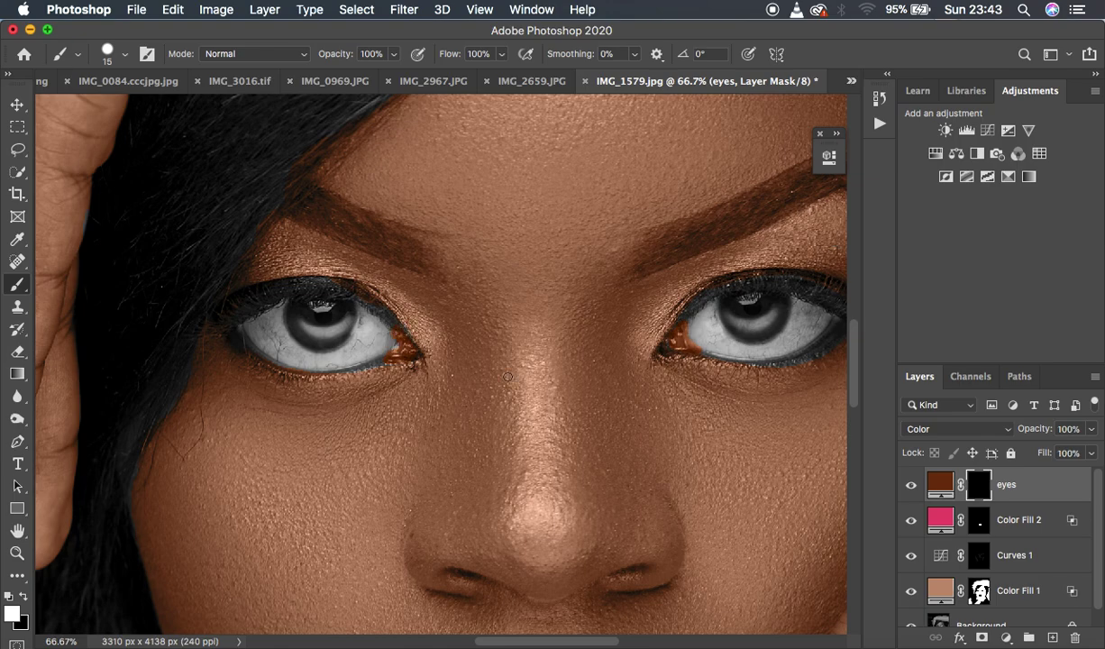
Lower the eyes layer's opacity to 54%.
key("ctrl+minus")
key("ctrl+minus")
key("ctrl+minus")
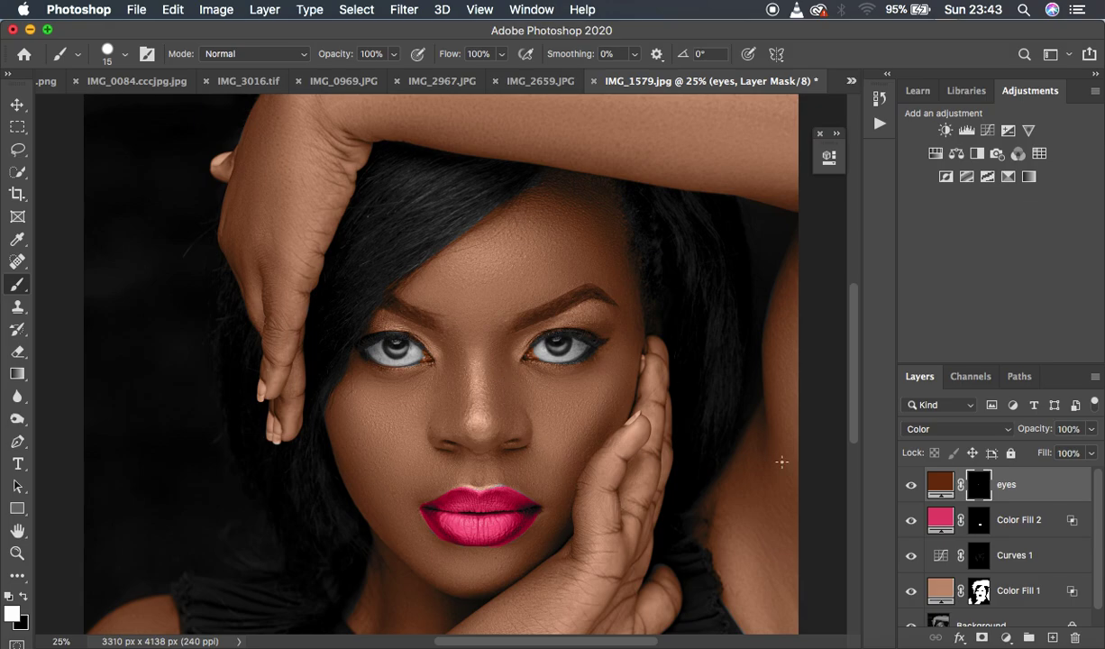
left_click_drag(1090, 429, 1057, 453)
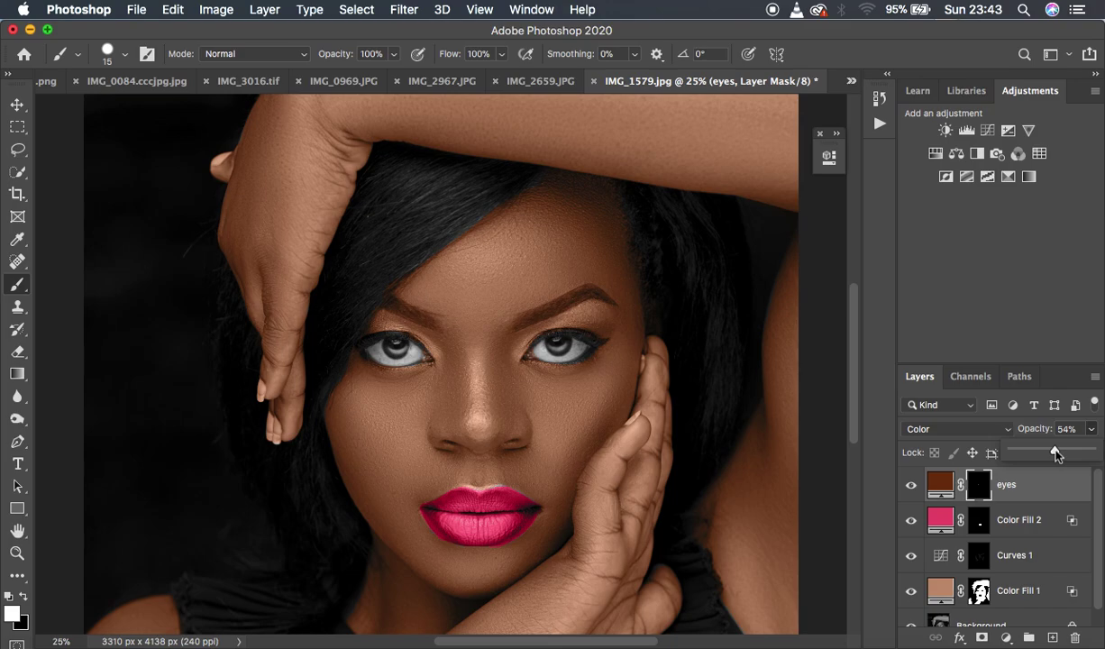
Add a Color Balance adjustment layer with Midtones at red +8, green +7 and yellow -19.
left_click(1006, 637)
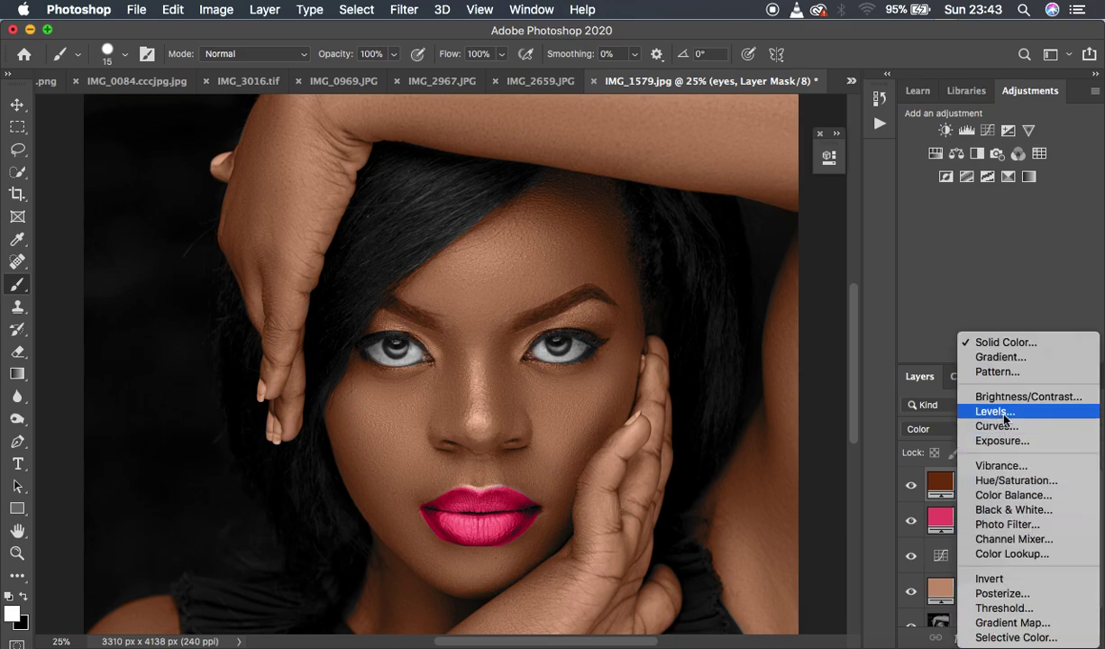
left_click(1006, 495)
left_click_drag(719, 163, 789, 173)
left_click_drag(738, 316, 727, 319)
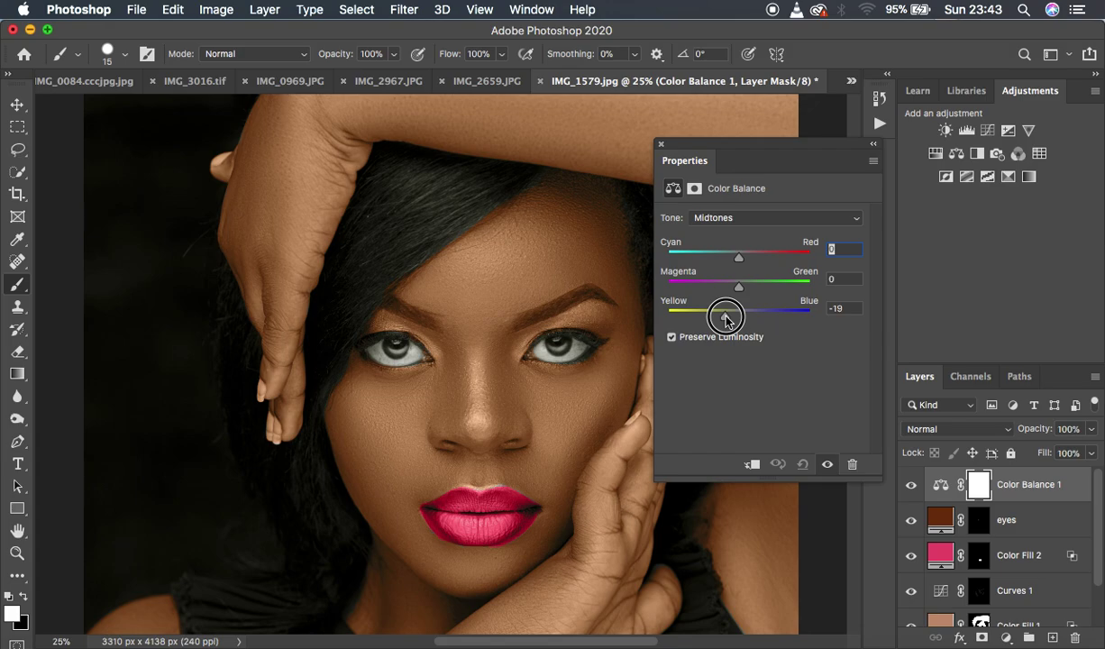
left_click_drag(739, 289, 745, 260)
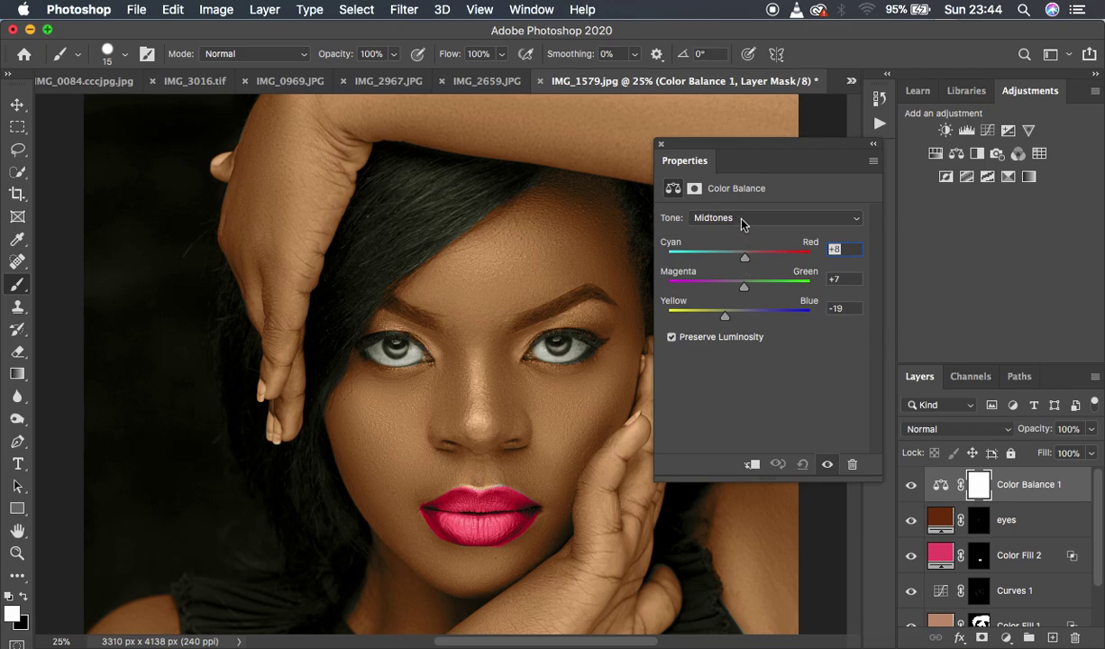
Shift the Color Balance Highlights slightly toward red and close the adjustment's properties.
left_click(738, 218)
left_click(737, 232)
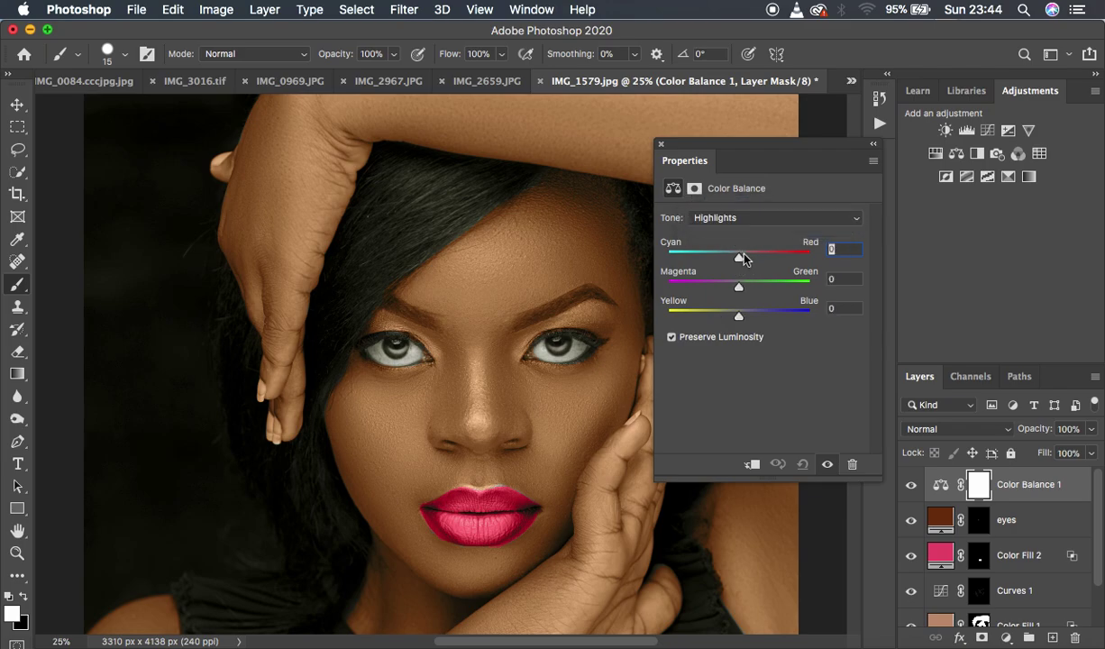
left_click_drag(741, 287, 738, 312)
left_click_drag(739, 259, 743, 258)
left_click(661, 144)
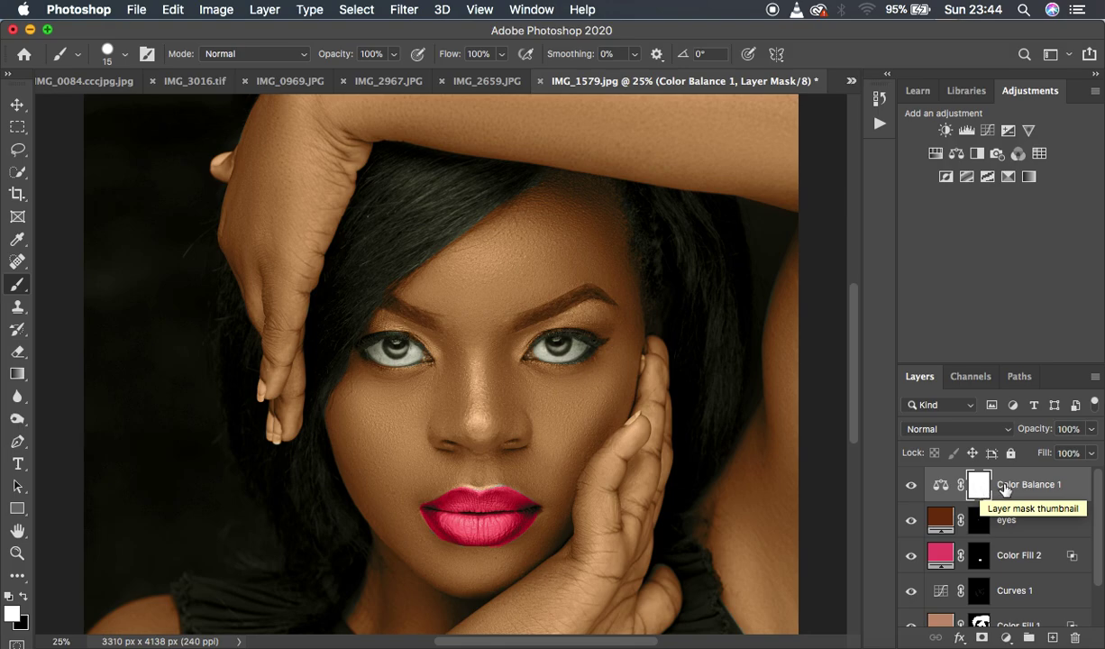
Invert the Color Balance 1 mask to black and paint white over both eyes with a 50 px brush.
left_click_drag(972, 486, 972, 488)
key("super+i")
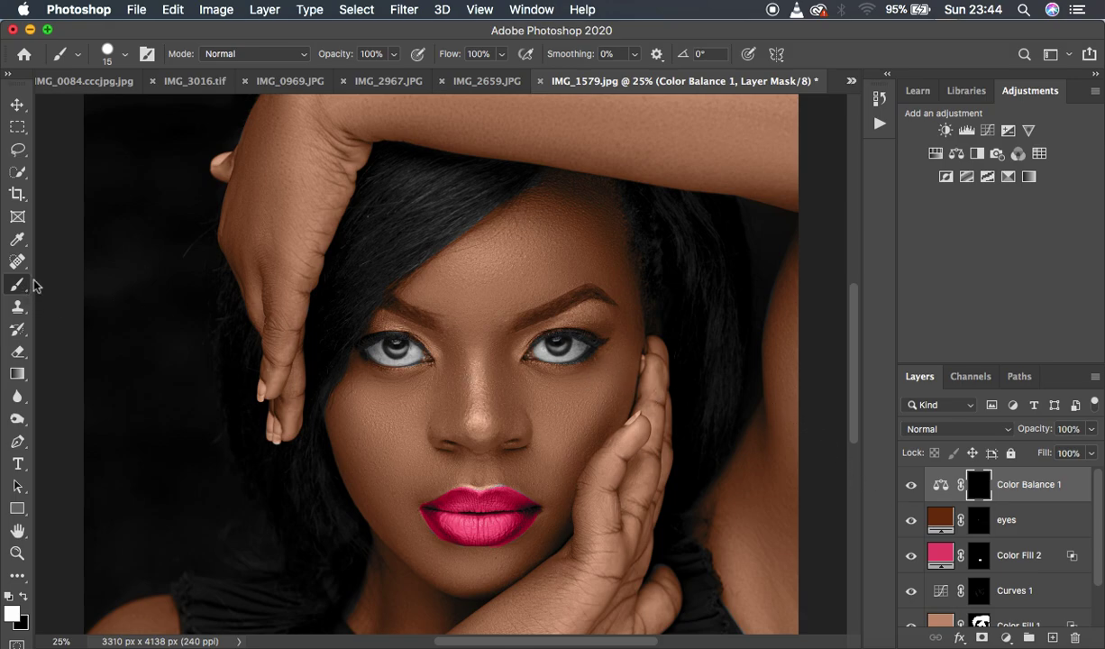
key("bracketright")
key("bracketright")
mouse_move(575, 343)
left_mouse_down()
mouse_move(531, 347)
mouse_move(527, 329)
mouse_move(549, 343)
mouse_move(545, 326)
mouse_move(563, 330)
mouse_move(534, 340)
mouse_move(559, 351)
mouse_move(570, 338)
mouse_move(555, 345)
mouse_move(582, 351)
mouse_move(545, 332)
mouse_move(541, 349)
left_mouse_up()
mouse_move(425, 350)
left_mouse_down()
mouse_move(399, 365)
mouse_move(377, 344)
mouse_move(376, 356)
mouse_move(396, 362)
mouse_move(374, 348)
mouse_move(414, 347)
mouse_move(418, 356)
mouse_move(392, 364)
mouse_move(375, 346)
mouse_move(388, 343)
mouse_move(371, 347)
mouse_move(413, 351)
mouse_move(401, 343)
mouse_move(419, 359)
mouse_move(370, 343)
left_mouse_up()
Lower the Color Balance 1 layer's opacity to 38%.
left_click(1090, 429)
left_click_drag(1091, 448, 1041, 451)
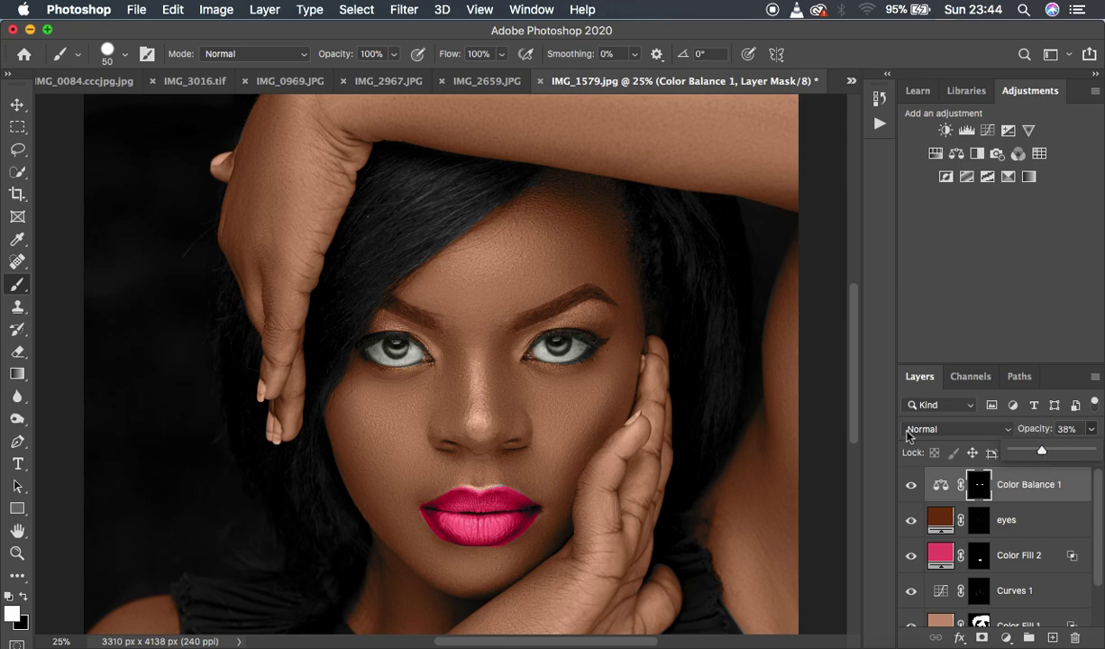
key("super+minus")
key("super+plus")
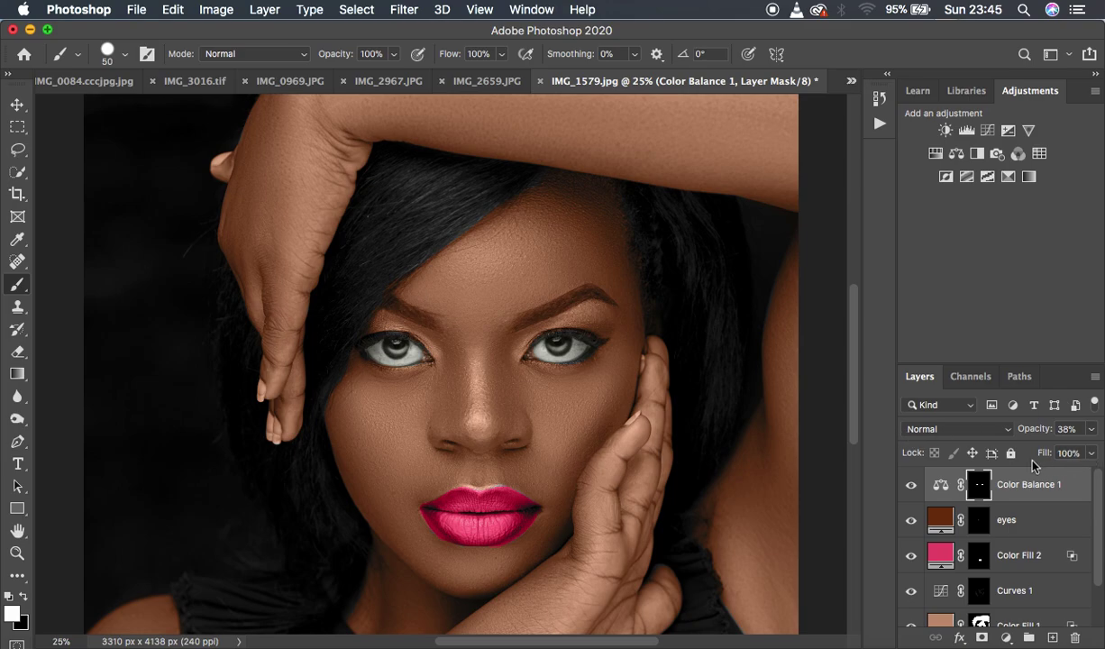
Examine the colorized portrait as a whole, then the eyes, raised hand and dark background up close.
key("super+minus")
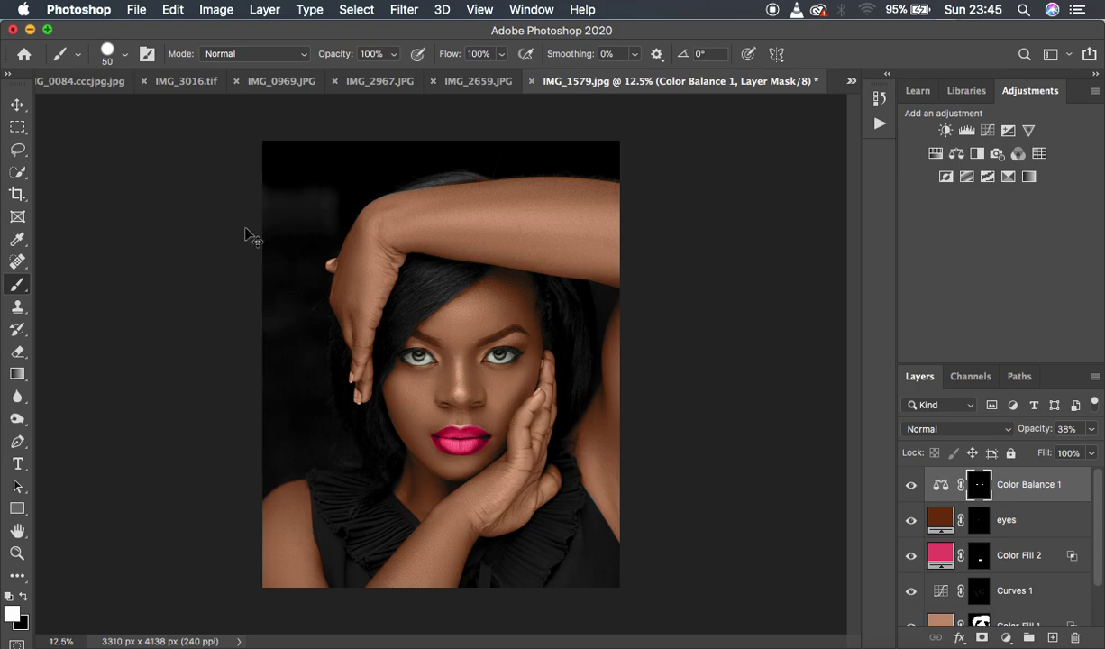
key("super+plus")
key("super+plus")
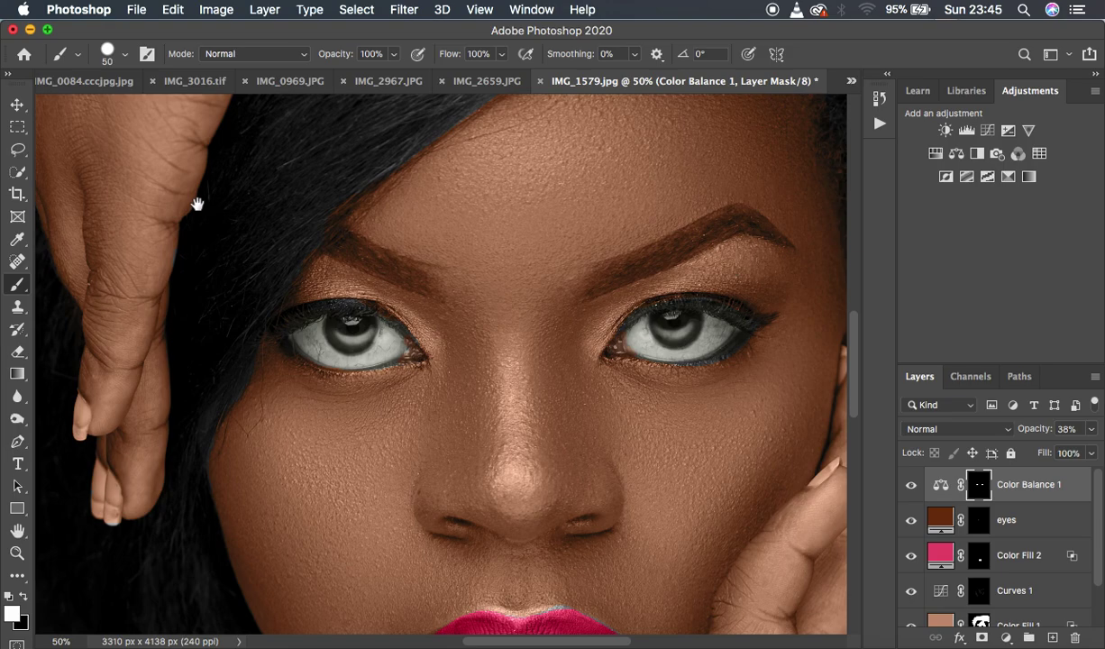
scroll(634, 361, "left", 10)
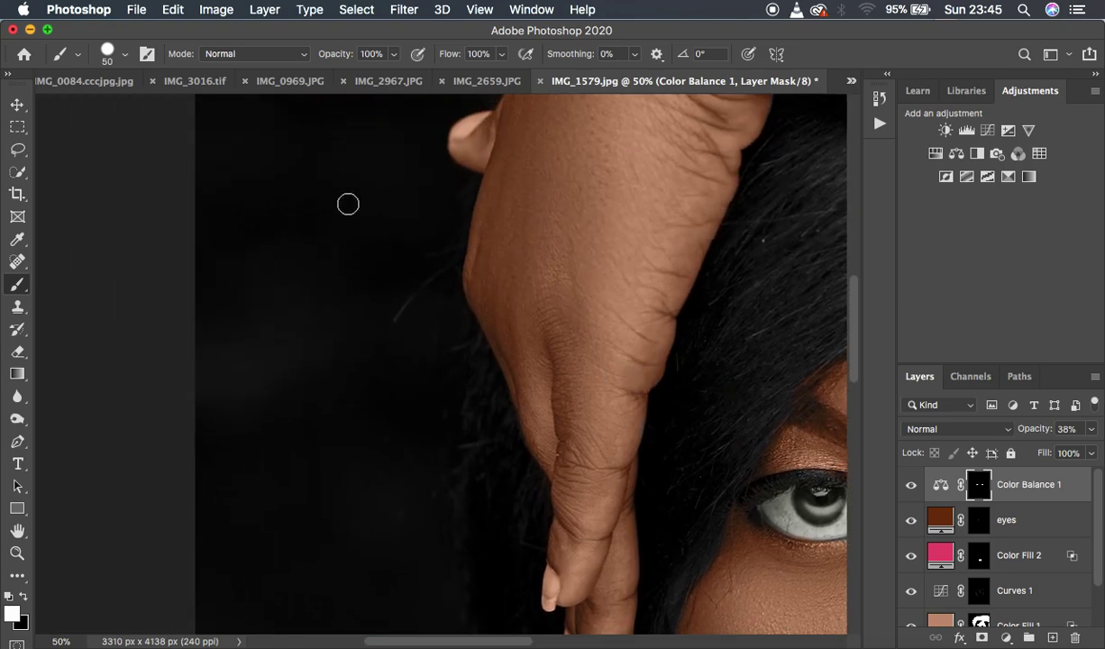
key("super+minus")
key("super+minus")
key("super+minus")
key("super+minus")
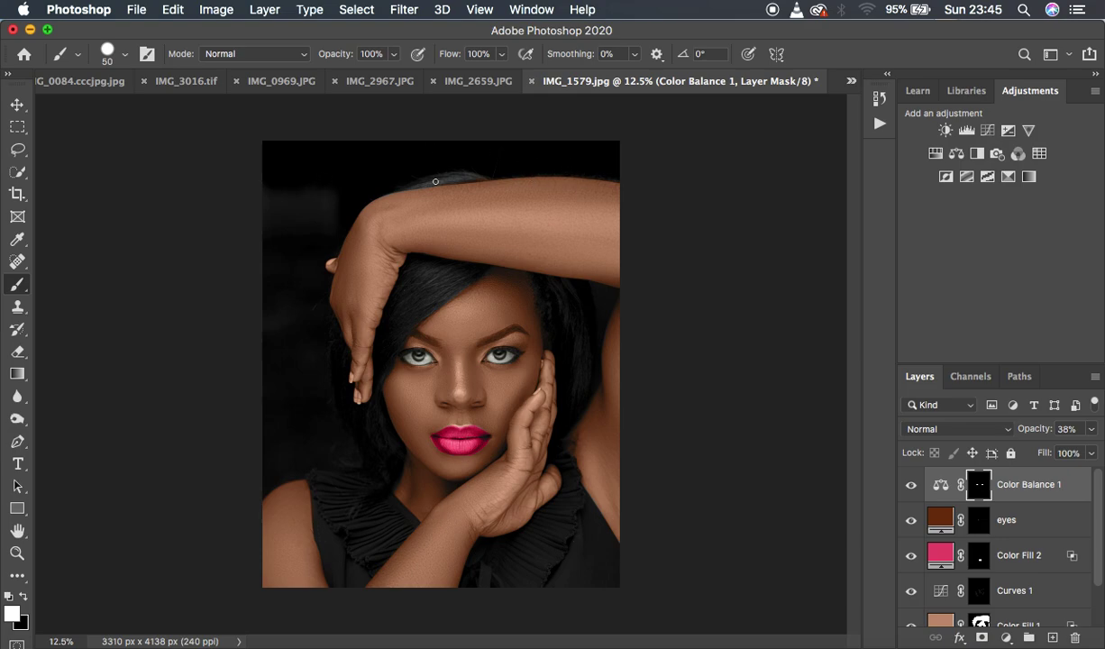
Add a Solid Color fill layer above the Color Balance adjustment in dark green 0a3d09.
left_click(1005, 638)
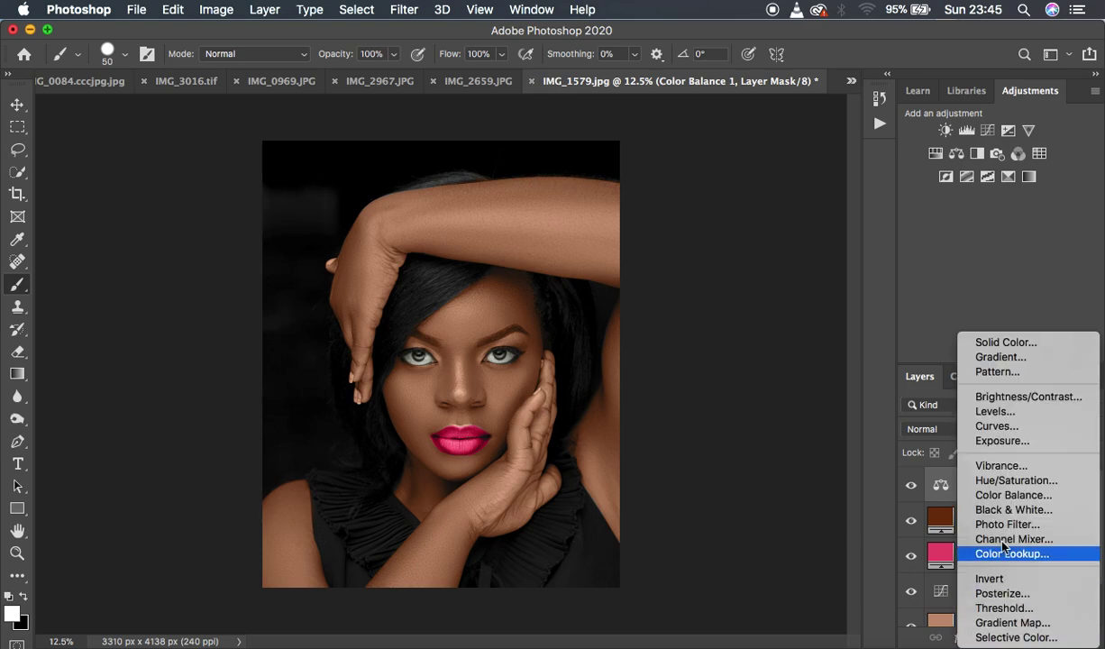
left_click(1008, 342)
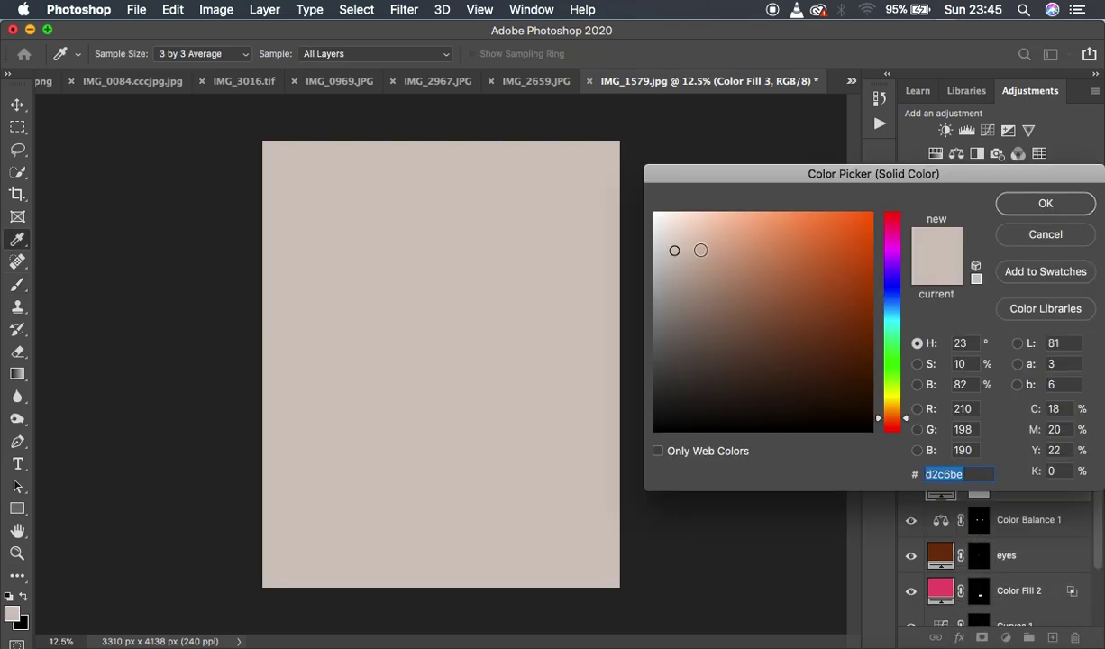
left_click(891, 359)
left_click(846, 341)
left_click(839, 365)
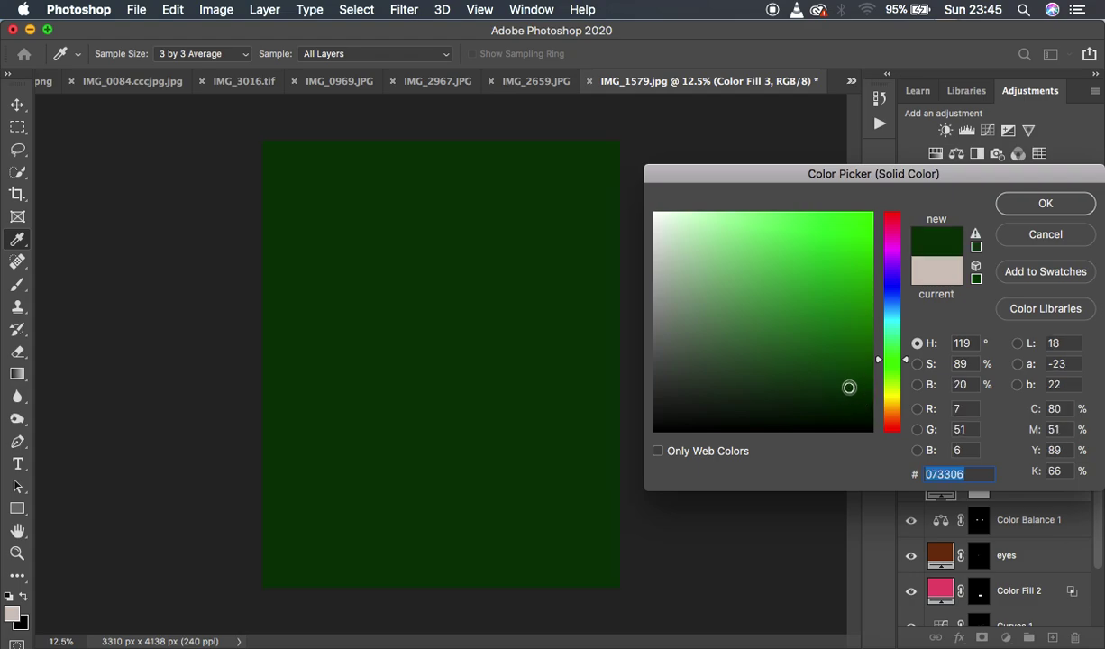
left_click(826, 365)
left_click(837, 343)
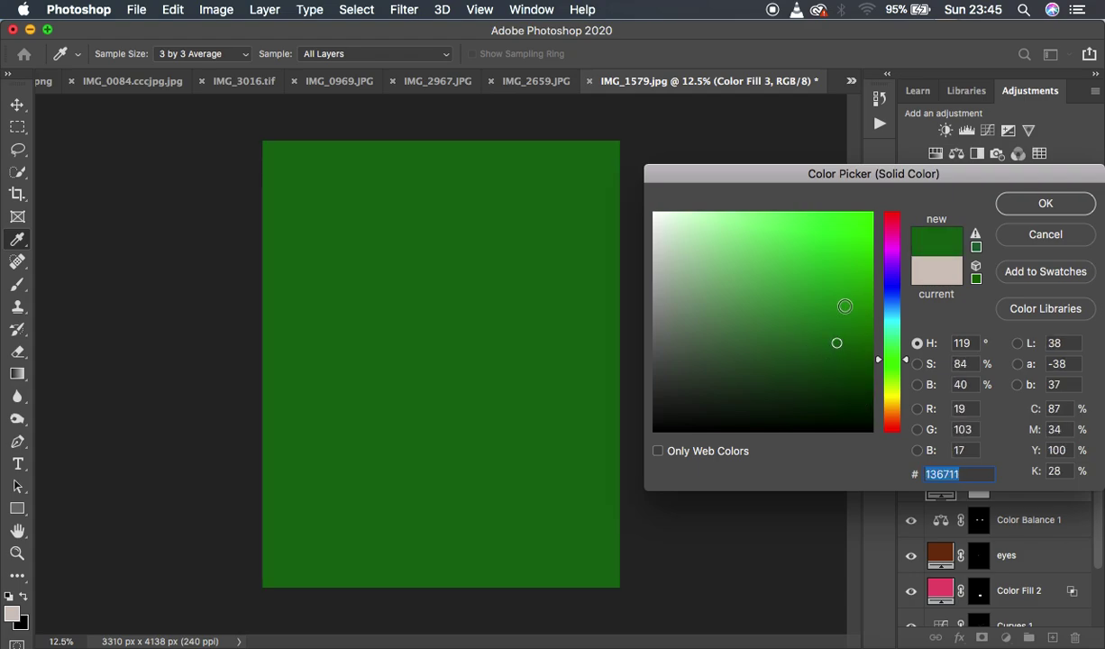
left_click(843, 364)
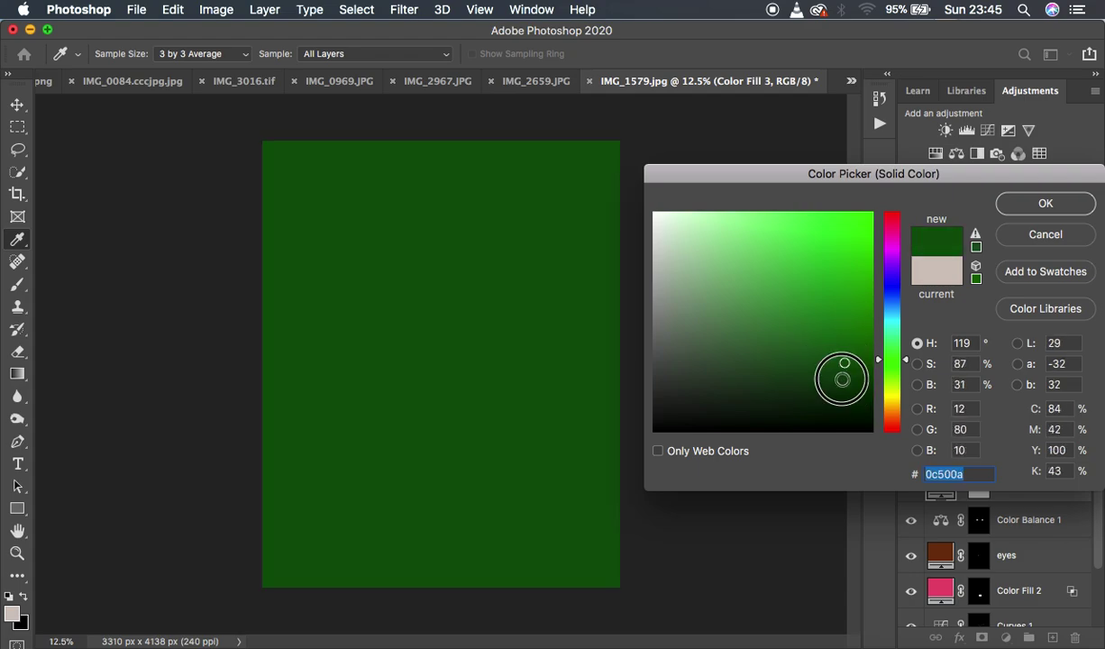
left_click(841, 378)
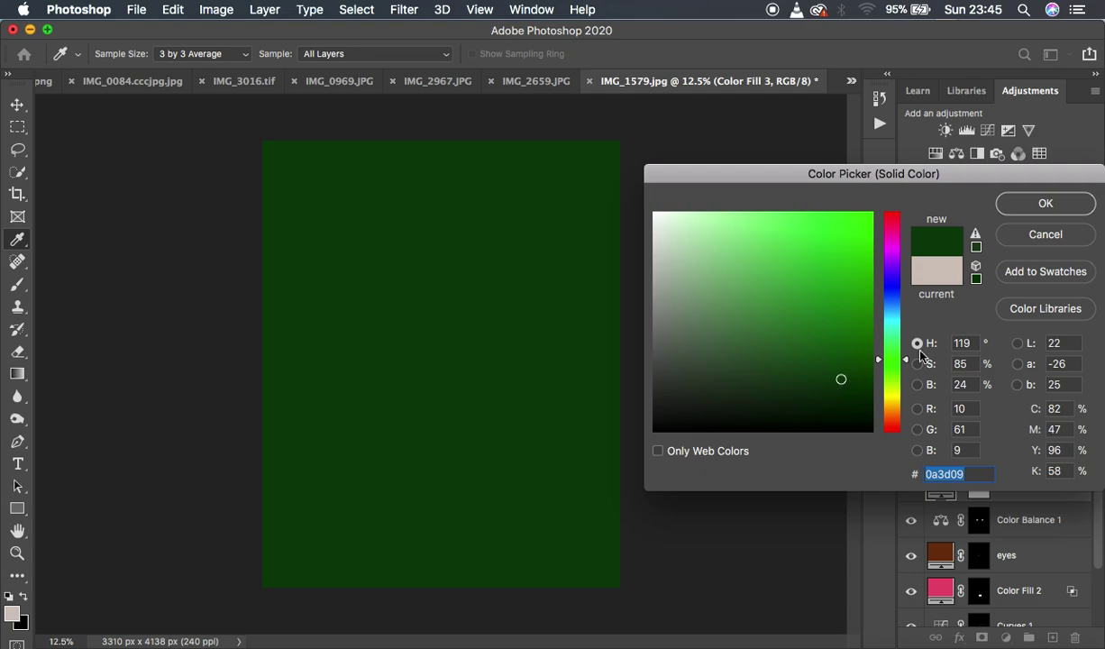
left_click(1046, 204)
key("b")
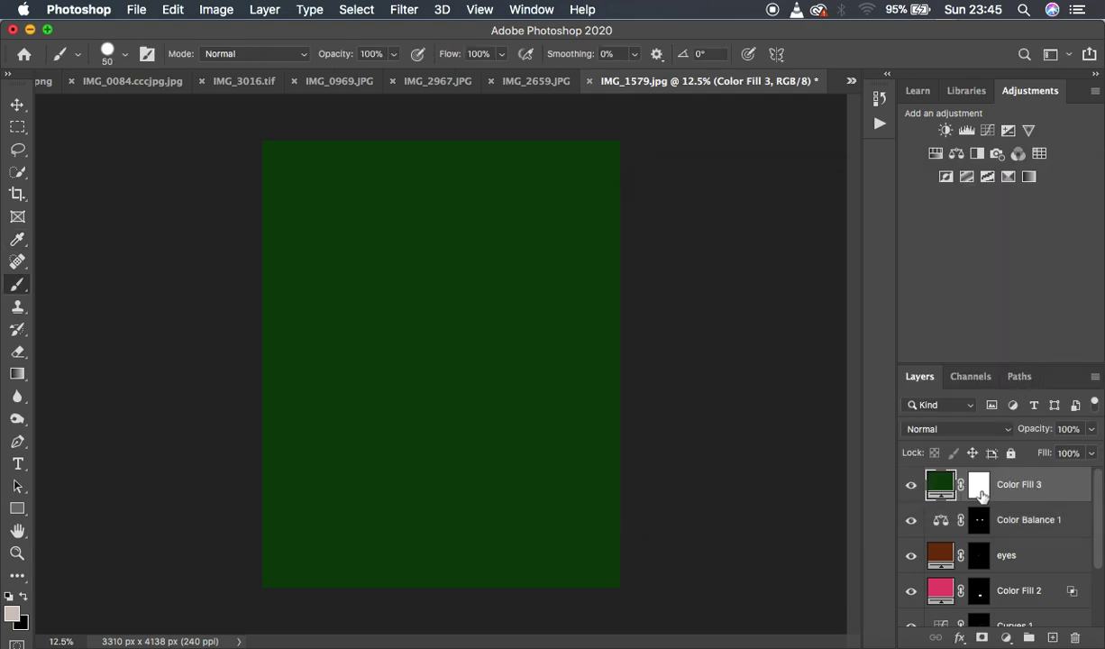
Set the green fill layer's blend mode to Color and invert its mask to black.
left_click(958, 429)
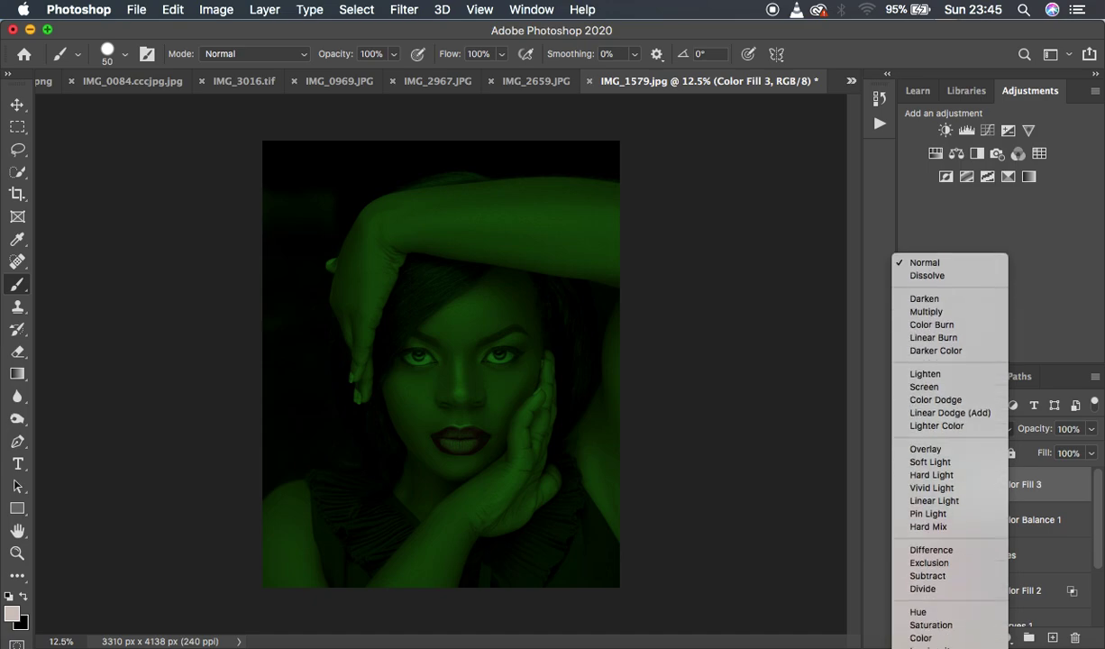
left_click(934, 638)
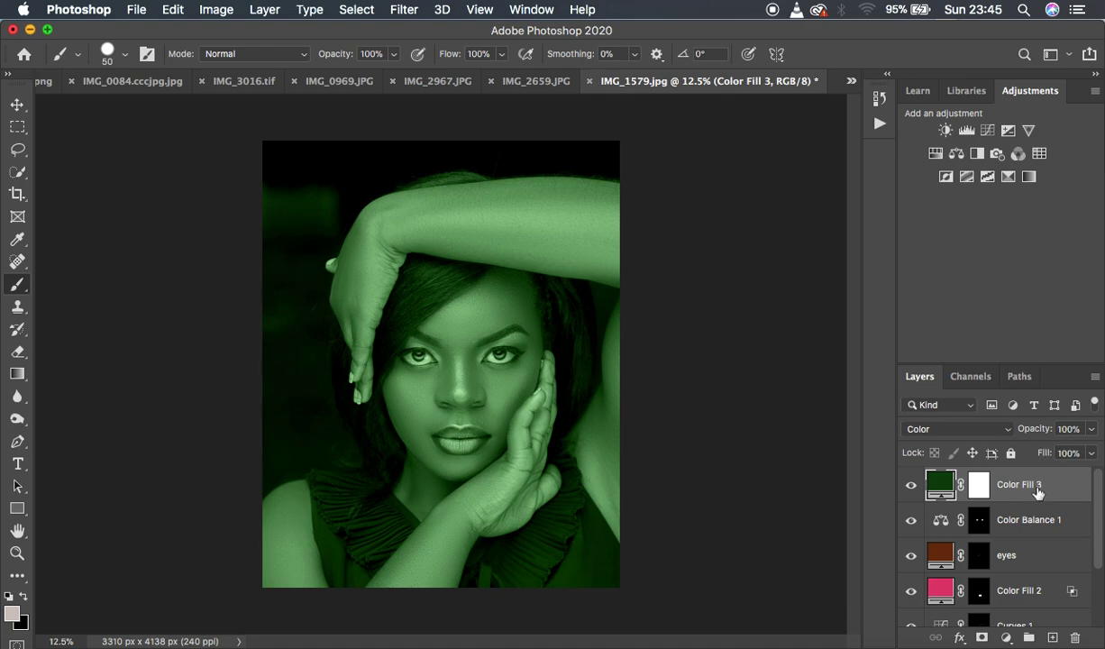
left_click(980, 487)
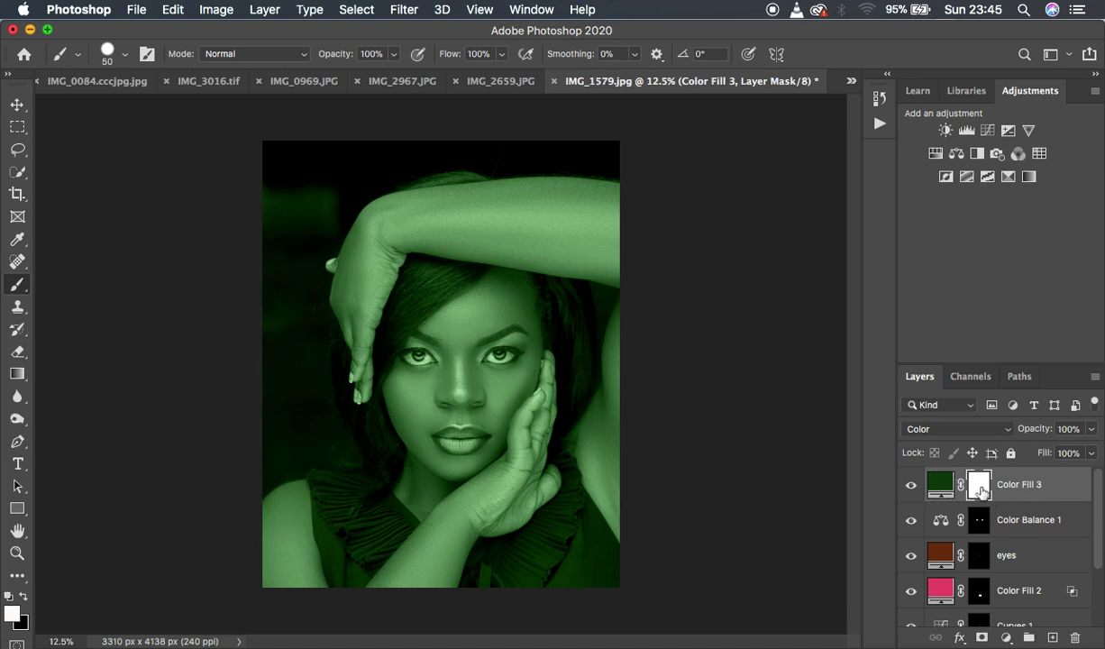
key("super+i")
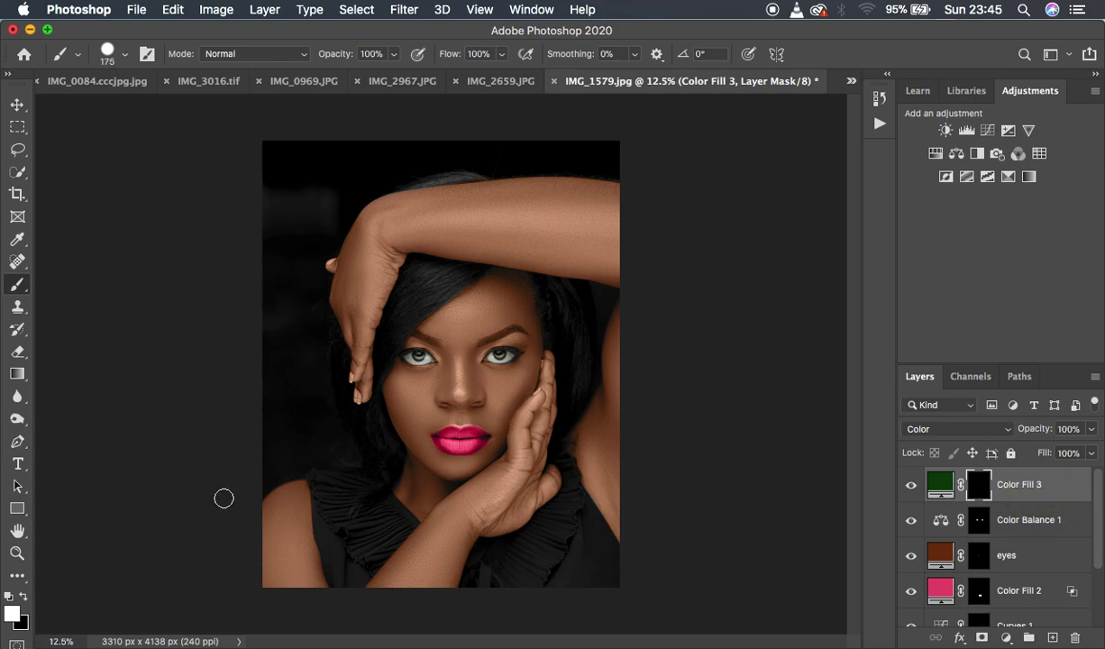
Paint white on the green fill's mask over the background left of the woman with a 300 px brush.
key("bracketright")
key("bracketright")
key("bracketright")
mouse_move(268, 466)
left_mouse_down()
mouse_move(293, 424)
mouse_move(275, 323)
mouse_move(295, 374)
mouse_move(278, 282)
mouse_move(283, 347)
mouse_move(290, 275)
mouse_move(316, 368)
mouse_move(273, 332)
mouse_move(284, 201)
mouse_move(301, 192)
mouse_move(274, 277)
left_mouse_up()
mouse_move(271, 191)
left_mouse_down()
mouse_move(322, 189)
mouse_move(289, 267)
mouse_move(299, 315)
left_mouse_up()
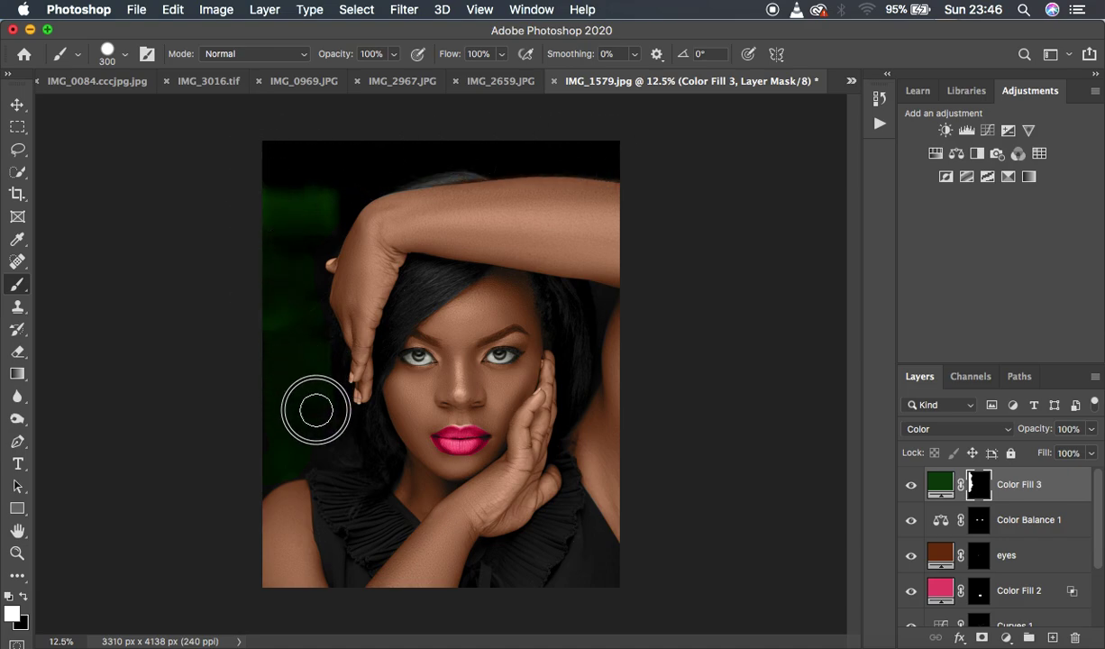
left_click_drag(273, 259, 290, 144)
Extend the green fill's mask in white over the background above the arm and the gap beside her hair, undoing the stray stroke.
left_click_drag(582, 310, 584, 359)
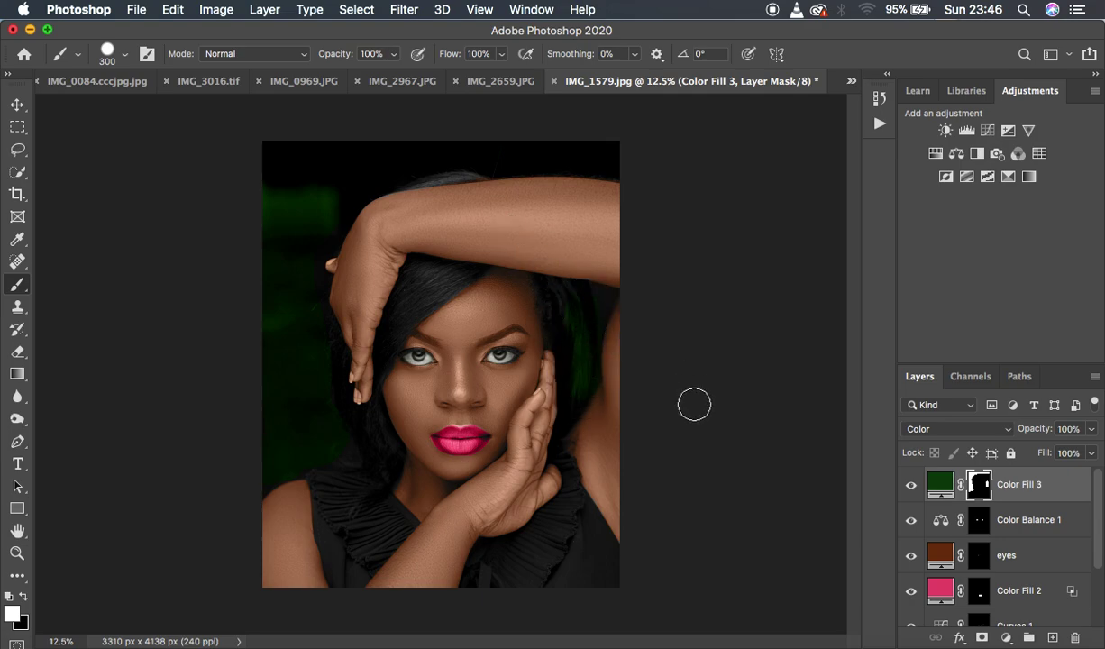
key("super+z")
mouse_move(468, 148)
left_mouse_down()
mouse_move(308, 163)
mouse_move(334, 204)
mouse_move(378, 171)
mouse_move(317, 187)
mouse_move(301, 162)
mouse_move(278, 180)
left_mouse_up()
key("super+plus")
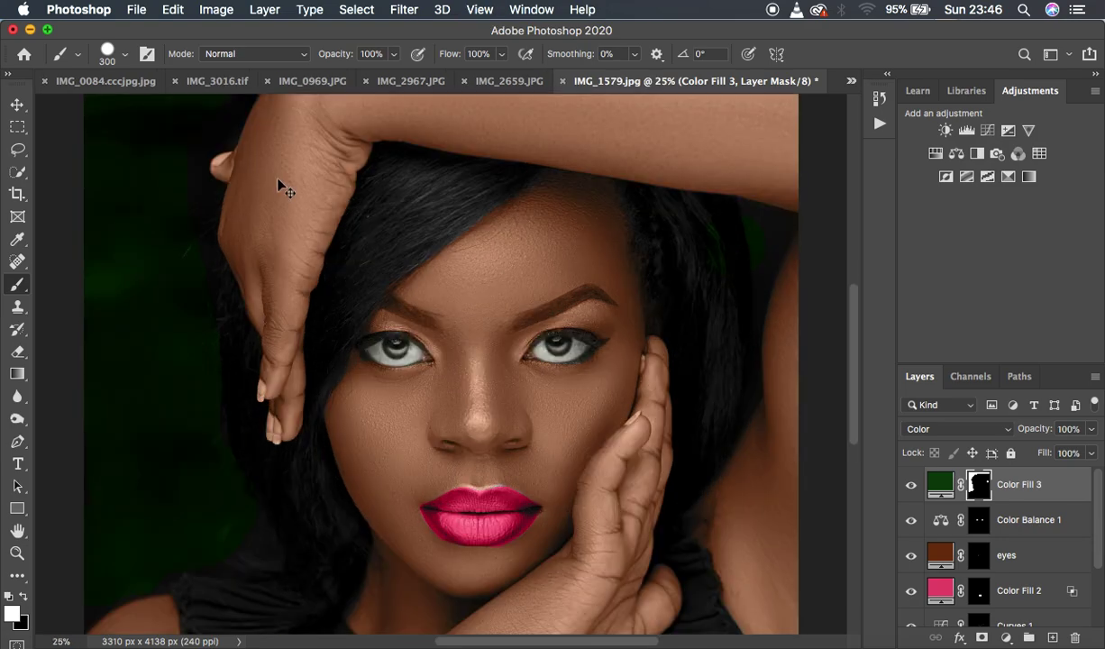
mouse_move(155, 444)
left_mouse_down()
mouse_move(166, 489)
mouse_move(141, 327)
mouse_move(161, 380)
mouse_move(137, 314)
left_mouse_up()
left_click(749, 234)
key("super+minus")
key("super+minus")
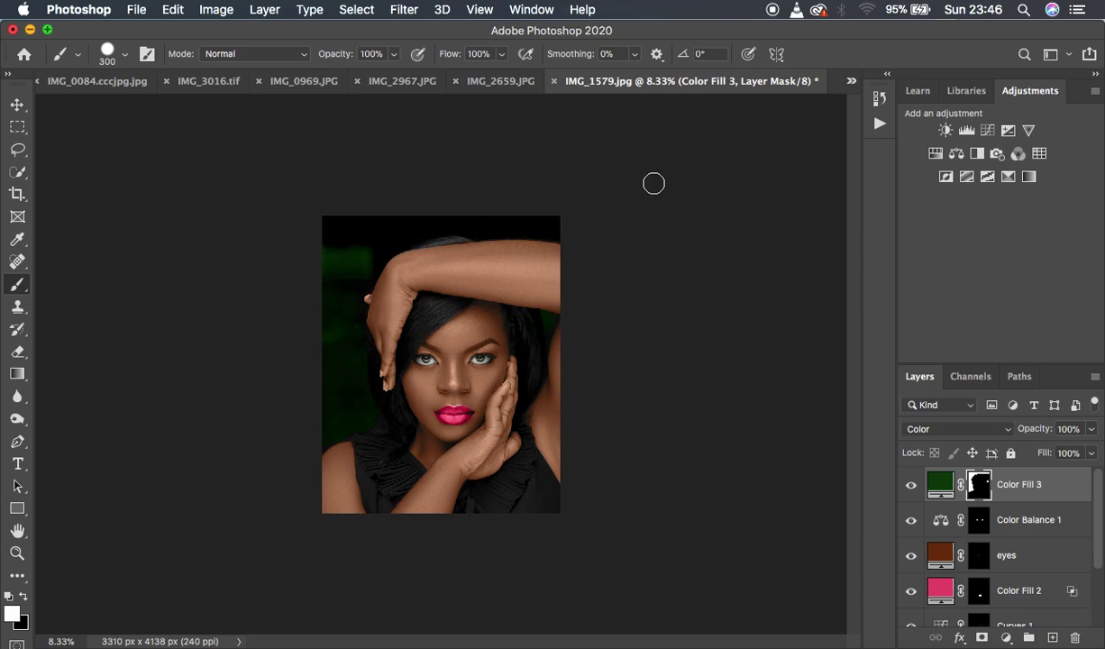
Paint white on the Color Fill 1 mask over missed skin on the neck and shoulder with a 125 px brush.
left_click_drag(1097, 544, 1096, 606)
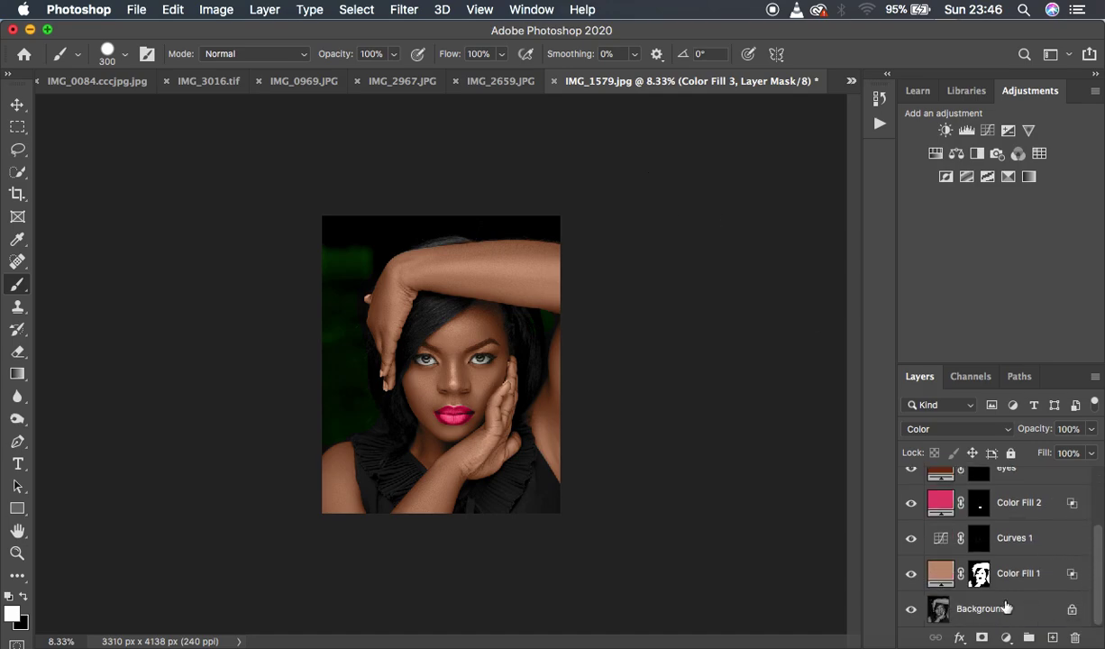
left_click(979, 574)
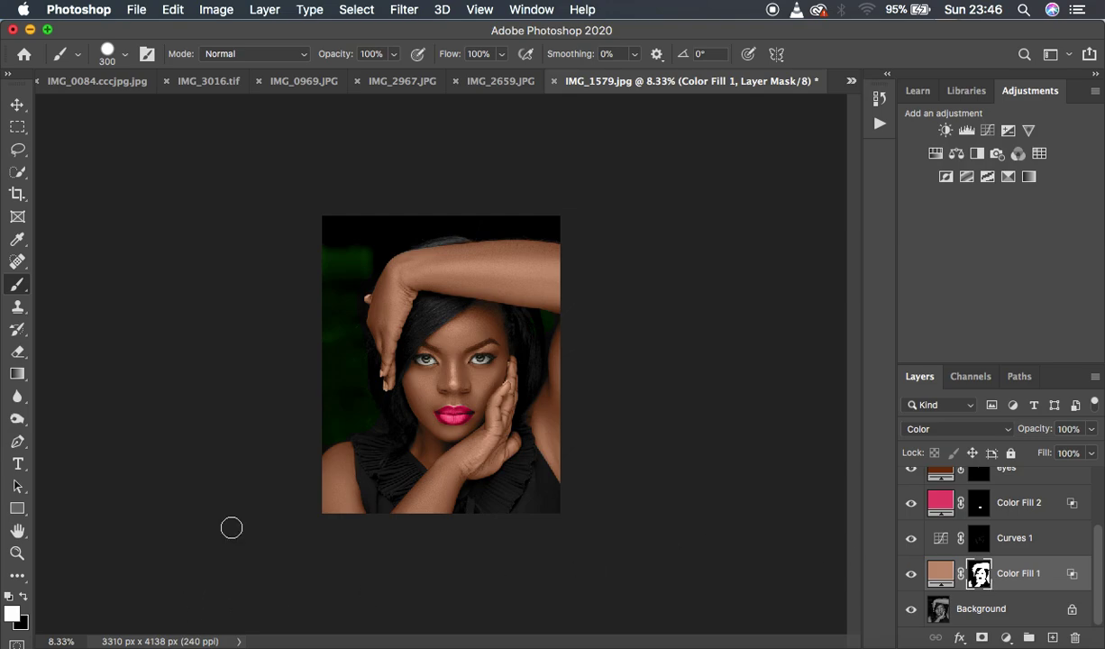
key("super+plus")
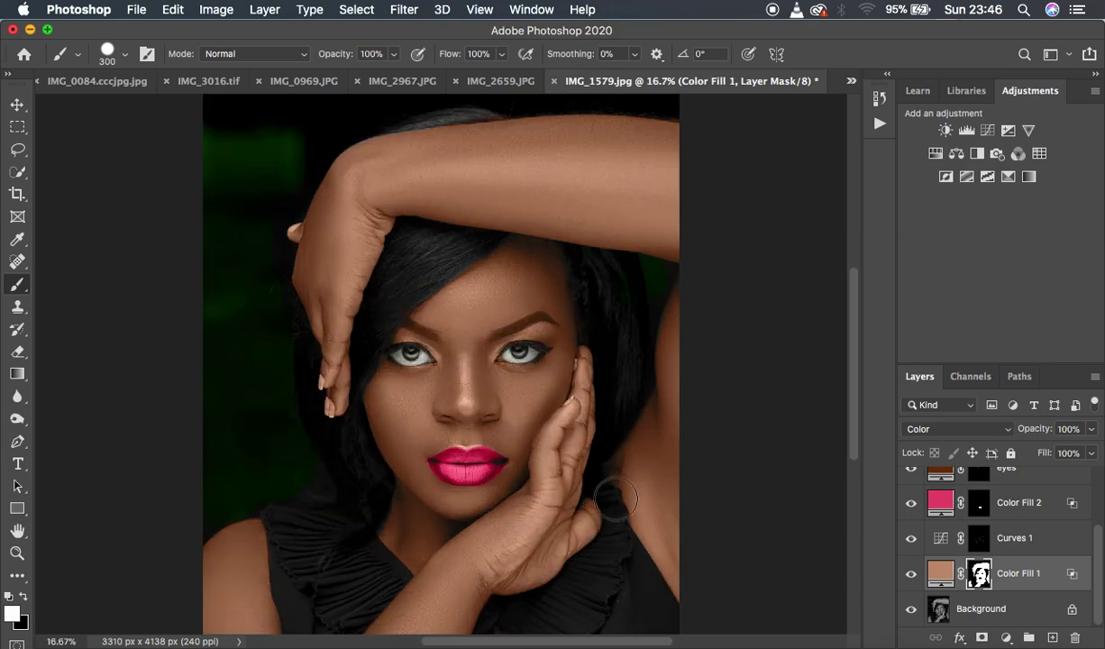
key("bracketleft")
key("bracketleft")
key("bracketleft")
key("bracketleft")
mouse_move(404, 516)
left_mouse_down()
mouse_move(395, 508)
mouse_move(388, 525)
mouse_move(401, 525)
left_mouse_up()
left_click(403, 498)
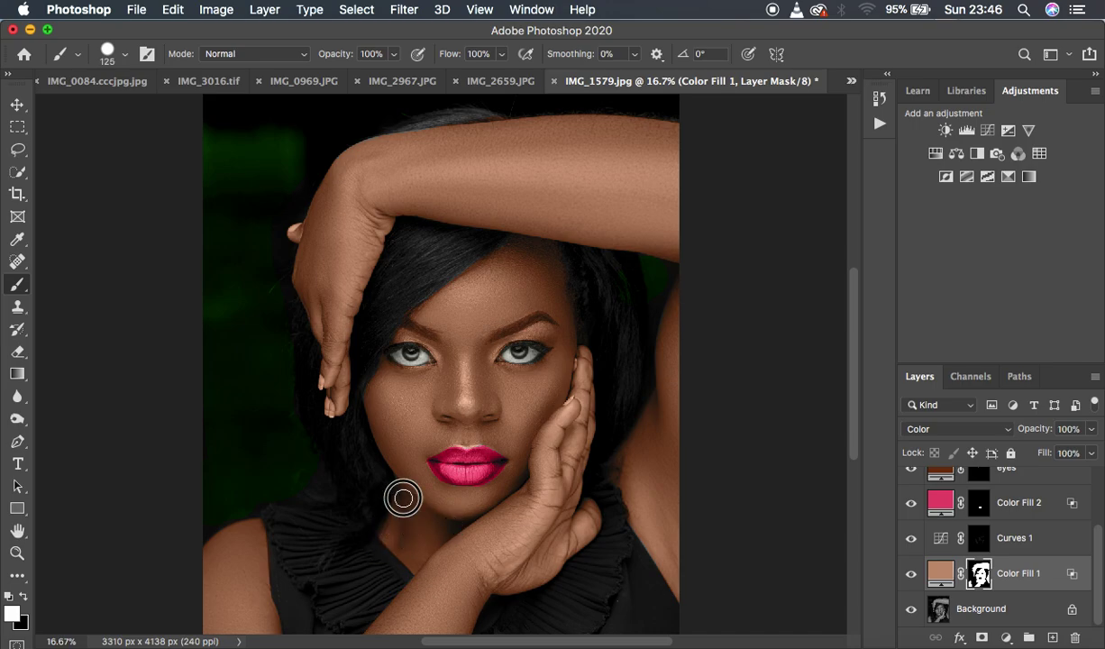
left_click(444, 530)
mouse_move(635, 478)
left_mouse_down()
mouse_move(668, 542)
mouse_move(639, 526)
mouse_move(680, 583)
left_mouse_up()
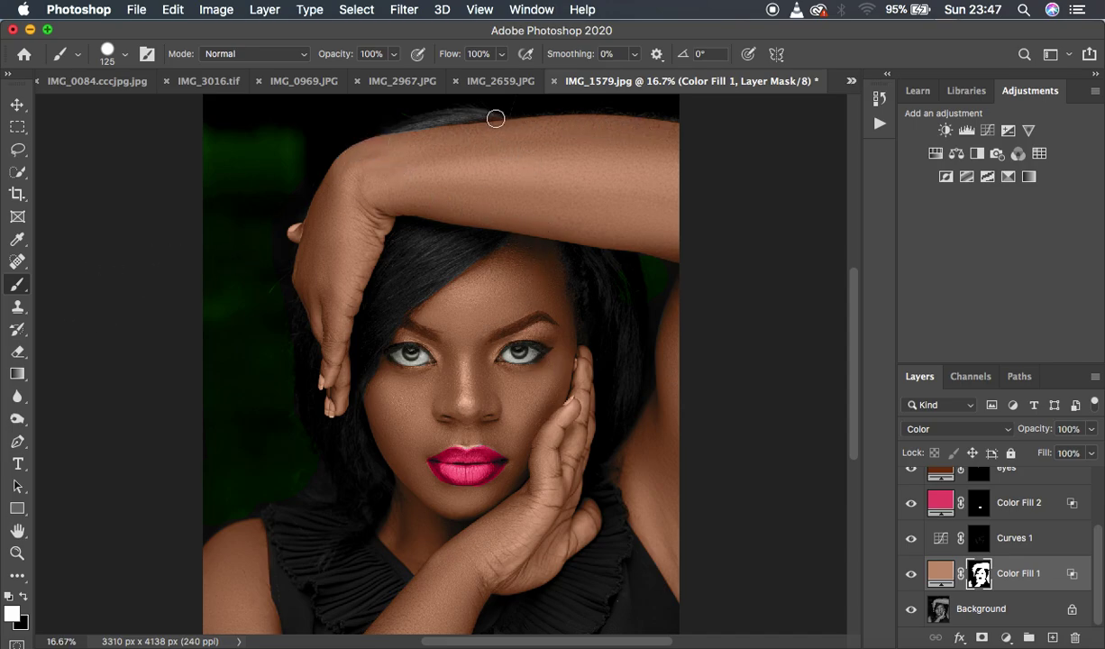
Clean the Color Fill 1 mask with a 70 px brush, painting black over the hair above the arm and white along the arm's edge.
key("super+plus")
scroll(505, 151, "up", 8)
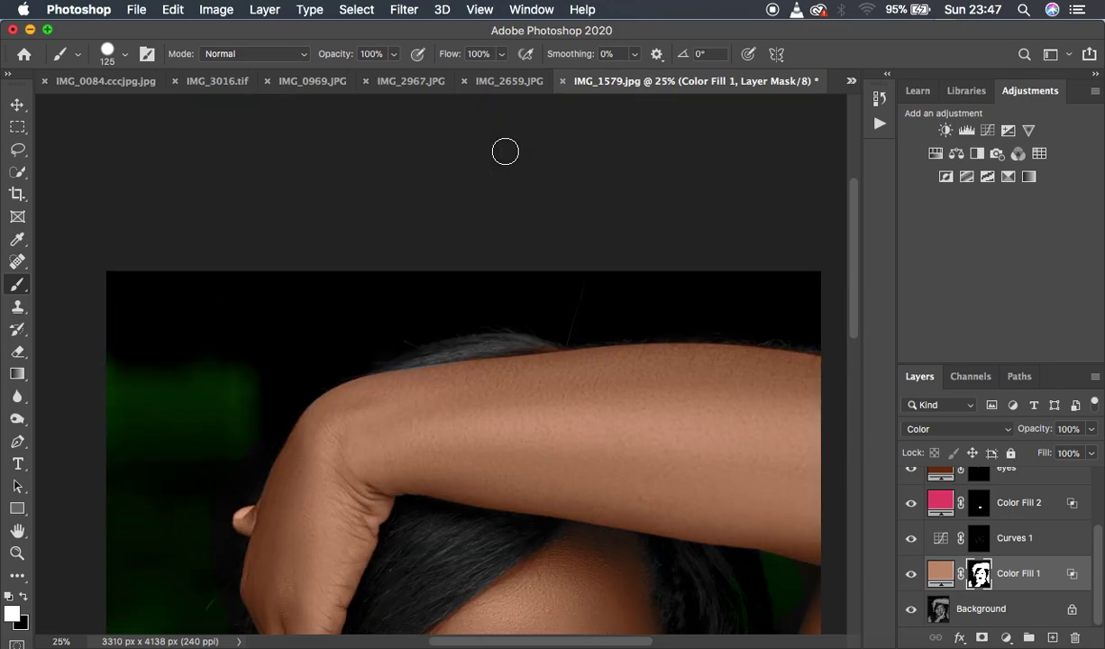
left_click(24, 596)
key("bracketleft")
key("bracketleft")
key("bracketleft")
key("bracketleft")
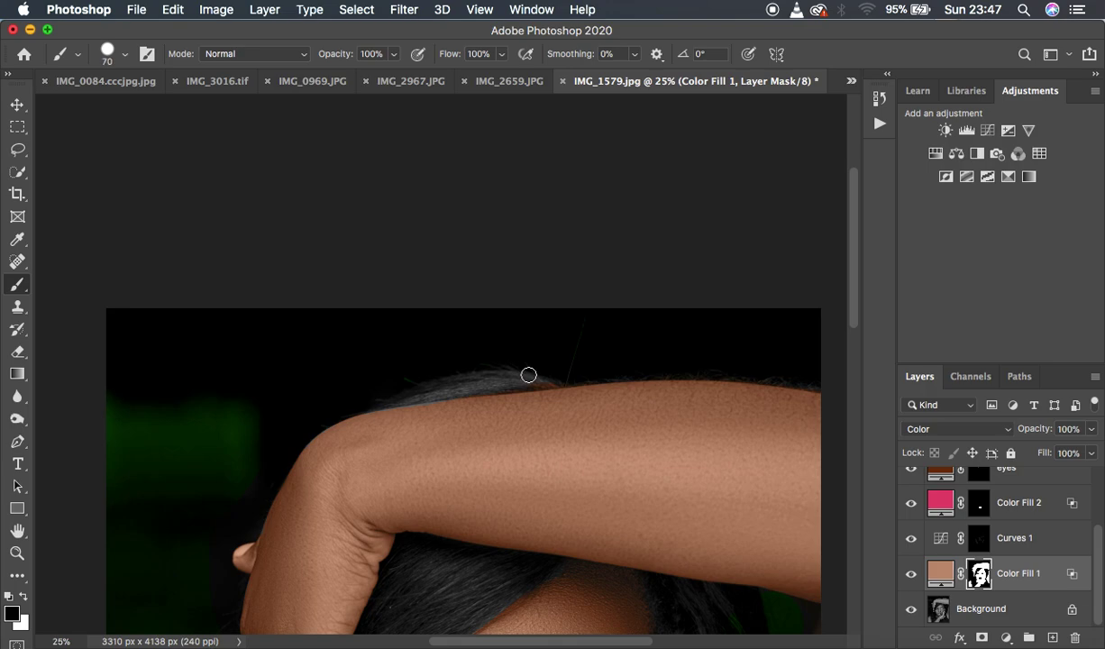
mouse_move(503, 385)
left_mouse_down()
mouse_move(574, 379)
mouse_move(445, 389)
left_mouse_up()
left_click(27, 597)
left_click_drag(399, 413, 486, 407)
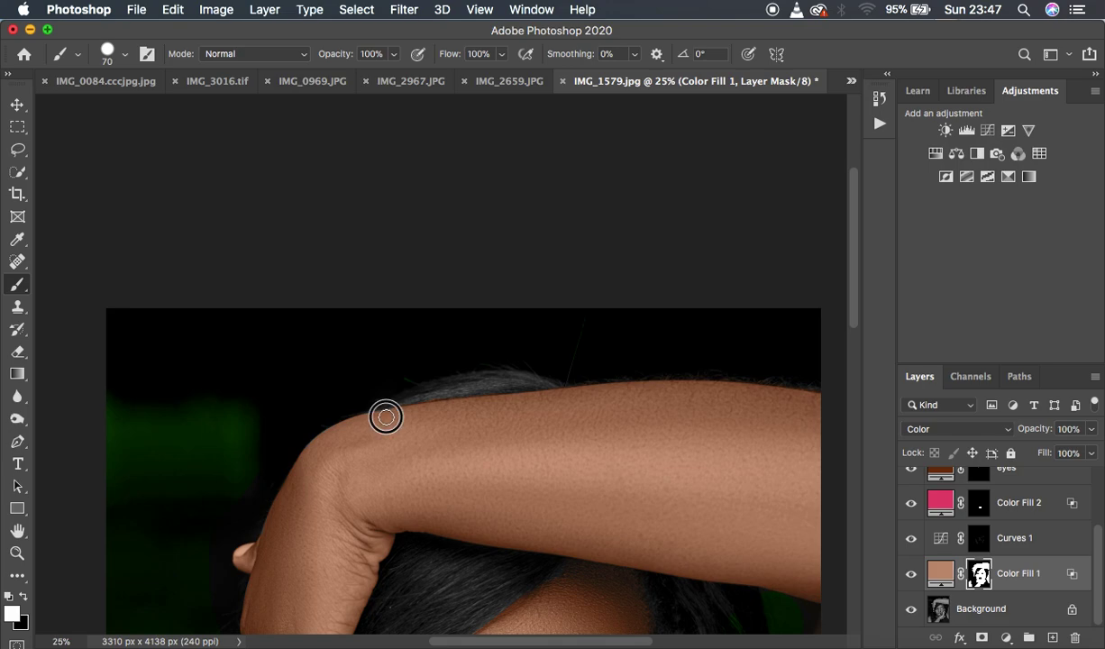
key("super+minus")
key("super+minus")
key("super+minus")
key("super+plus")
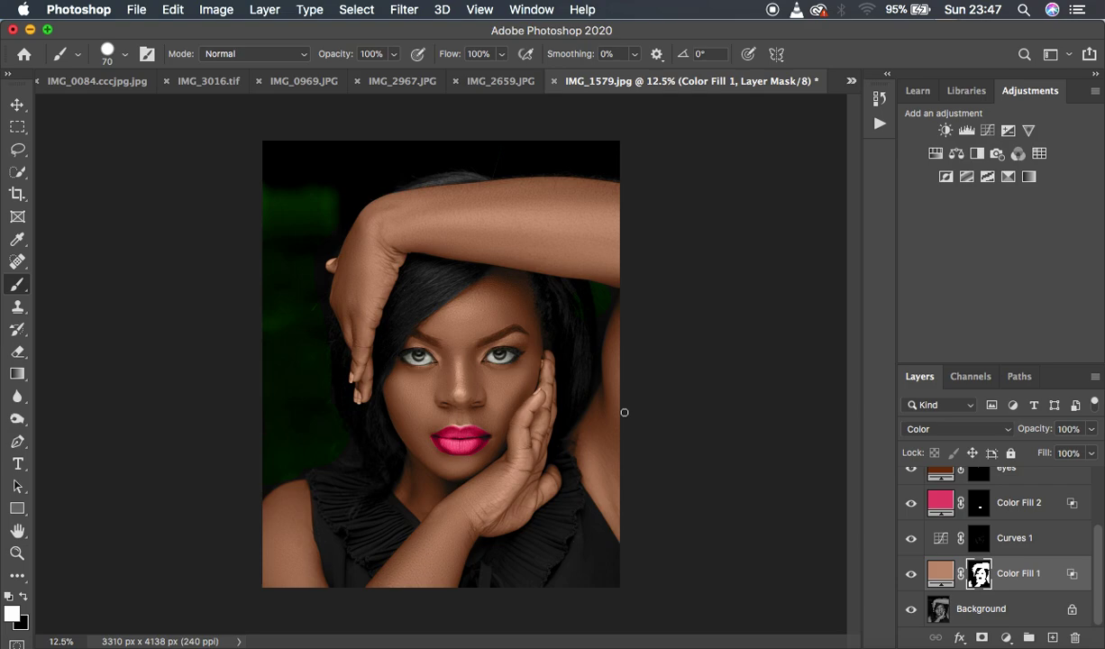
double_click(937, 573)
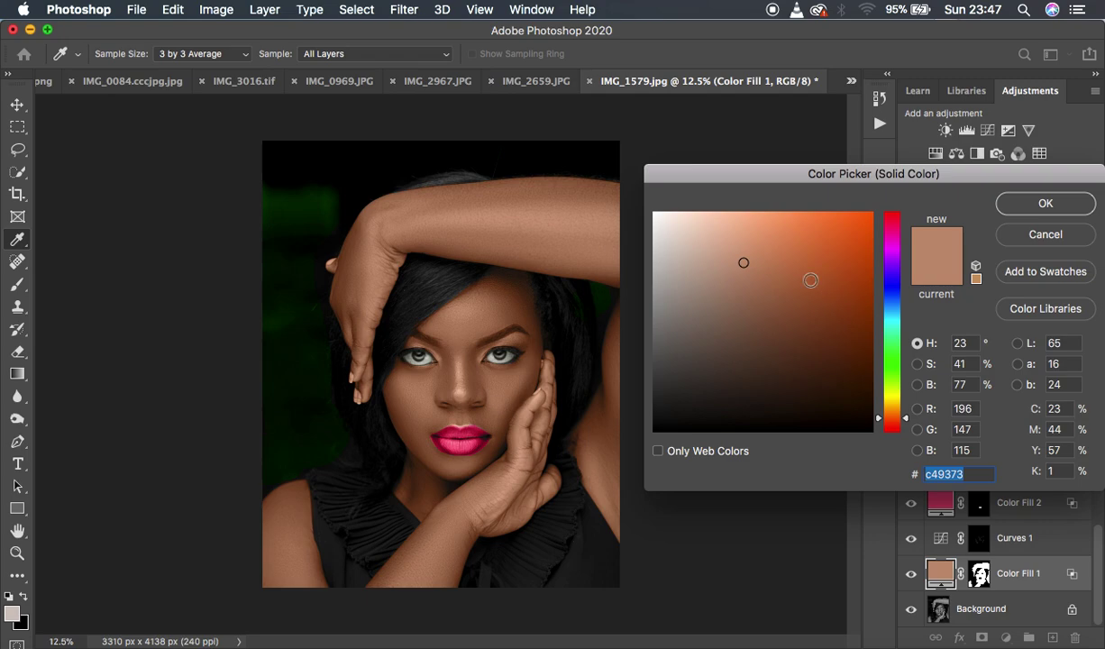
left_click(745, 242)
left_click(726, 290)
left_click_drag(745, 298, 774, 307)
left_click(776, 282)
left_click(764, 276)
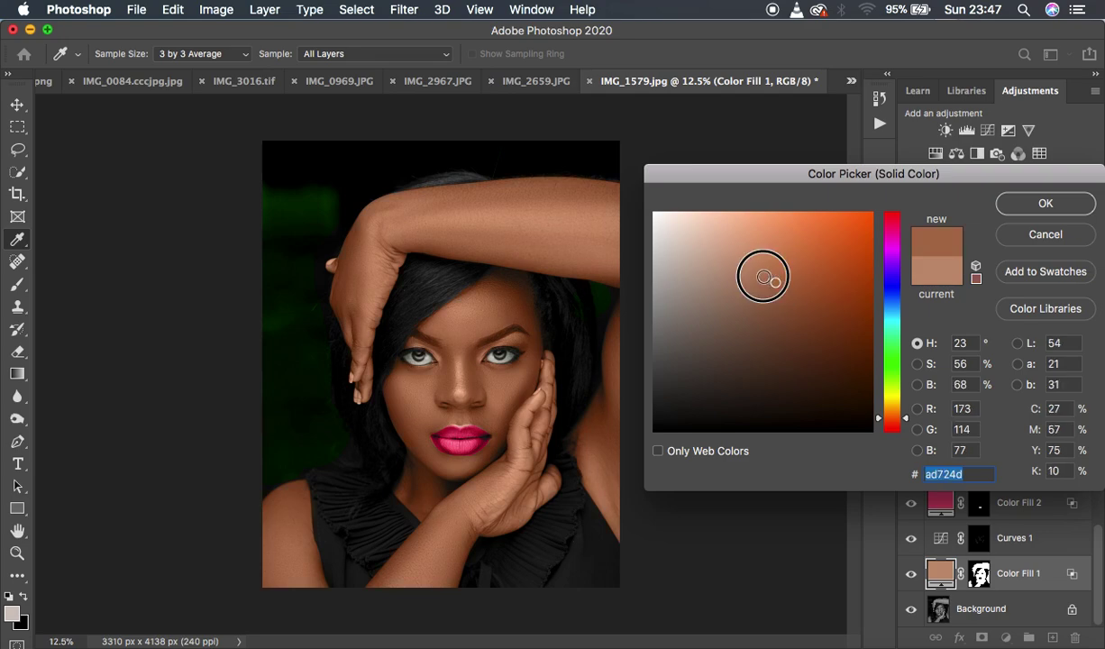
left_click(753, 274)
left_click(744, 271)
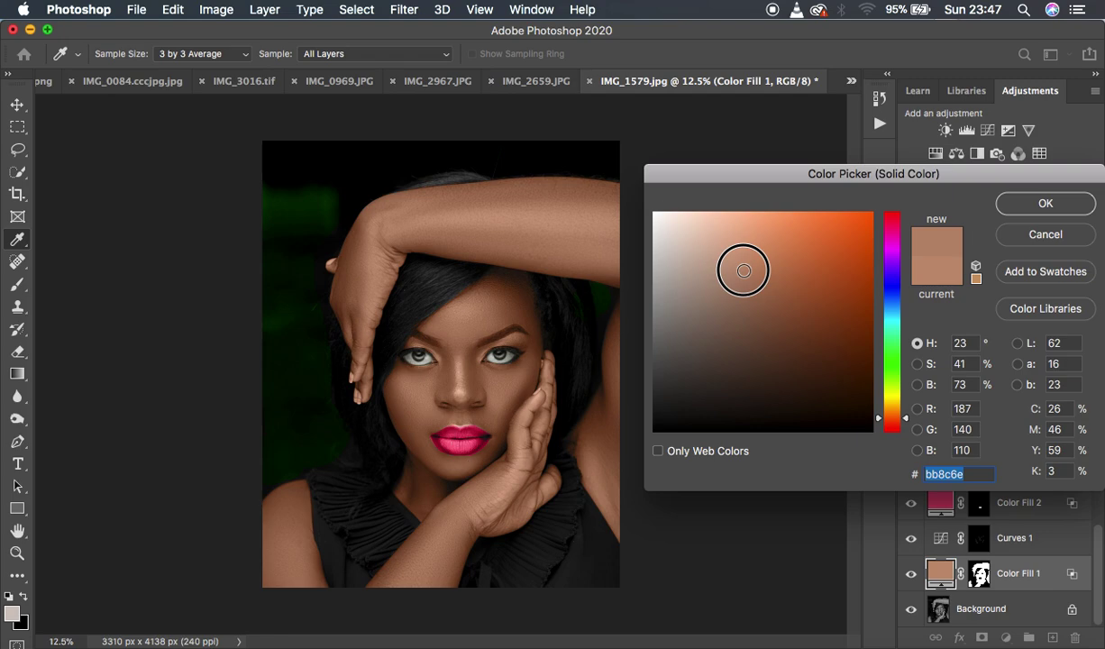
left_click(739, 382)
left_click(749, 338)
left_click(752, 306)
left_click(751, 287)
left_click(757, 267)
left_click(751, 289)
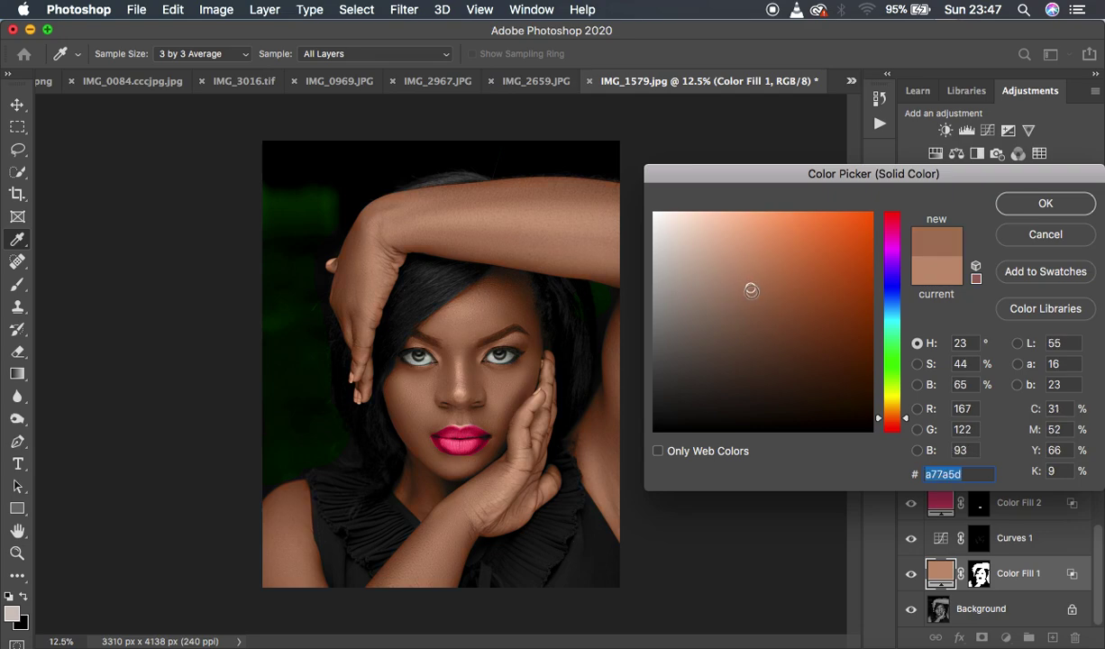
left_click(752, 302)
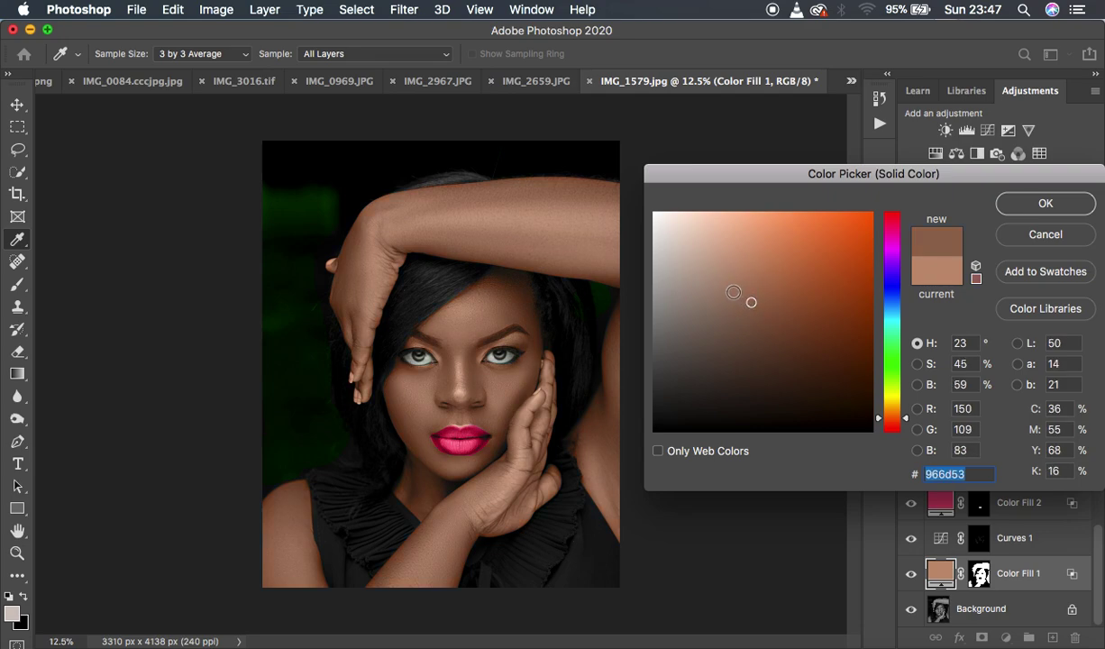
left_click(763, 282)
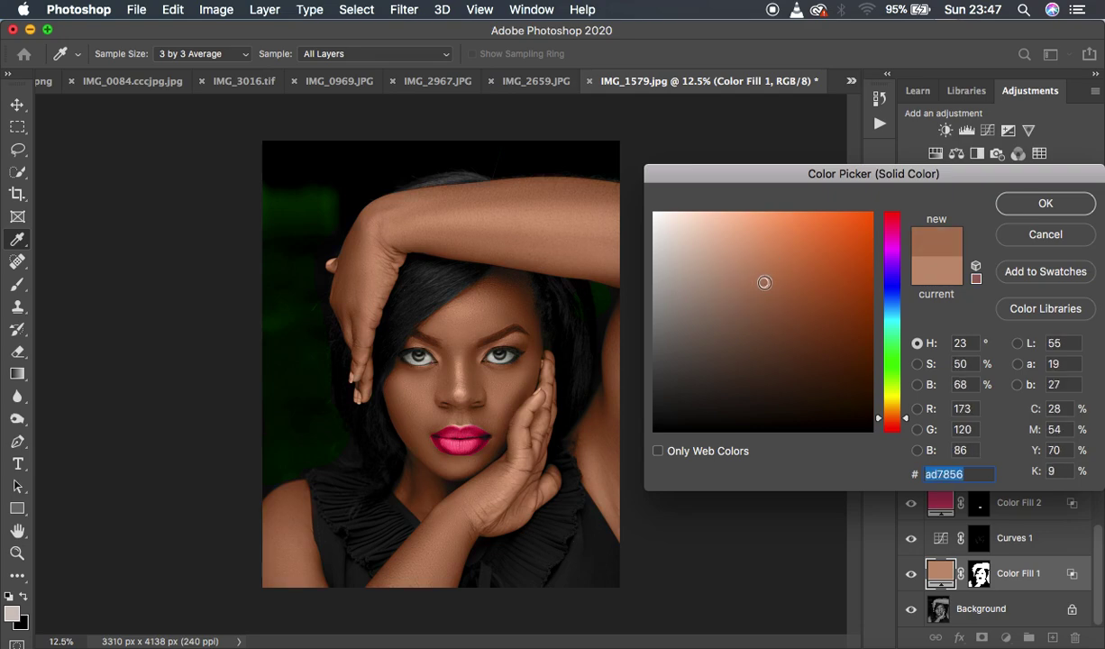
left_click(898, 412)
left_click(795, 315)
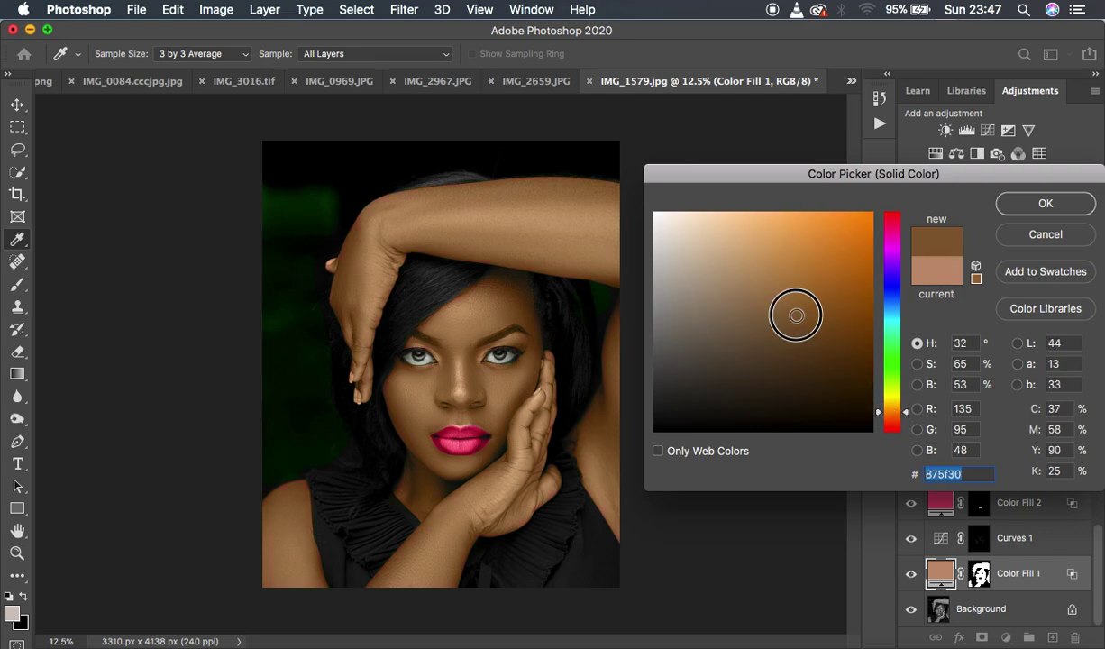
left_click(895, 417)
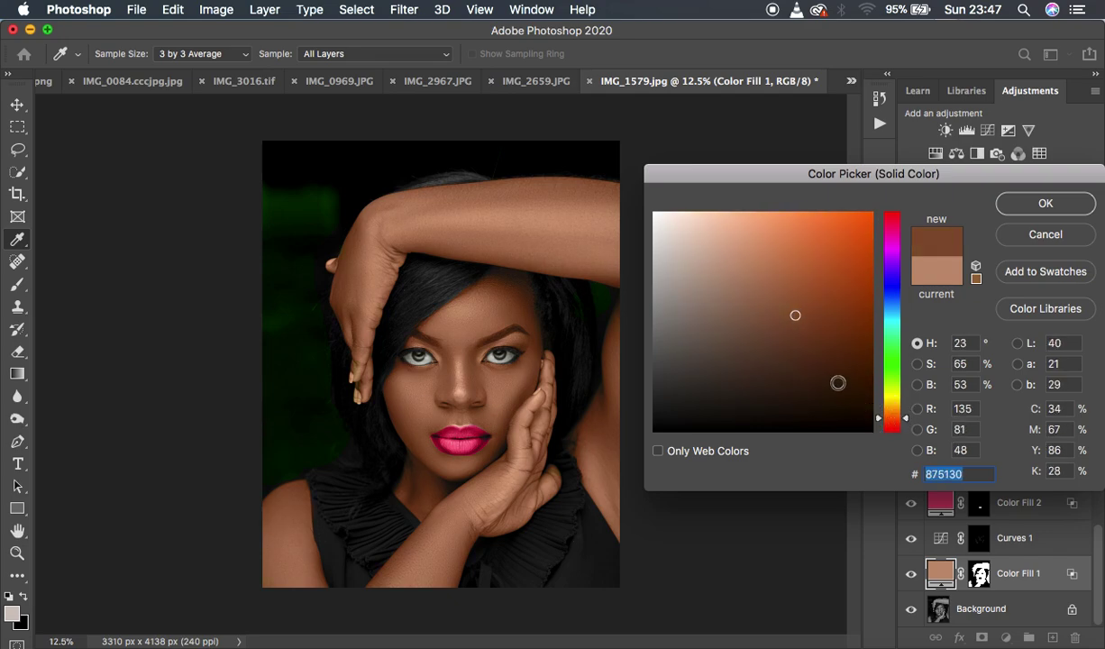
left_click(781, 303)
left_click(770, 275)
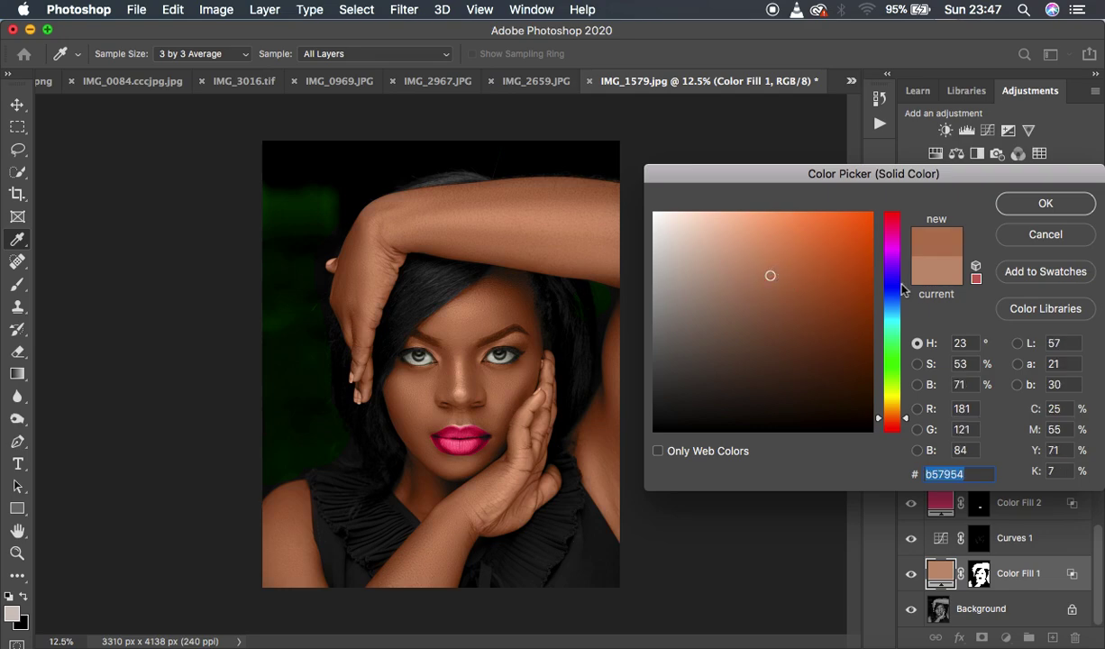
left_click(1048, 238)
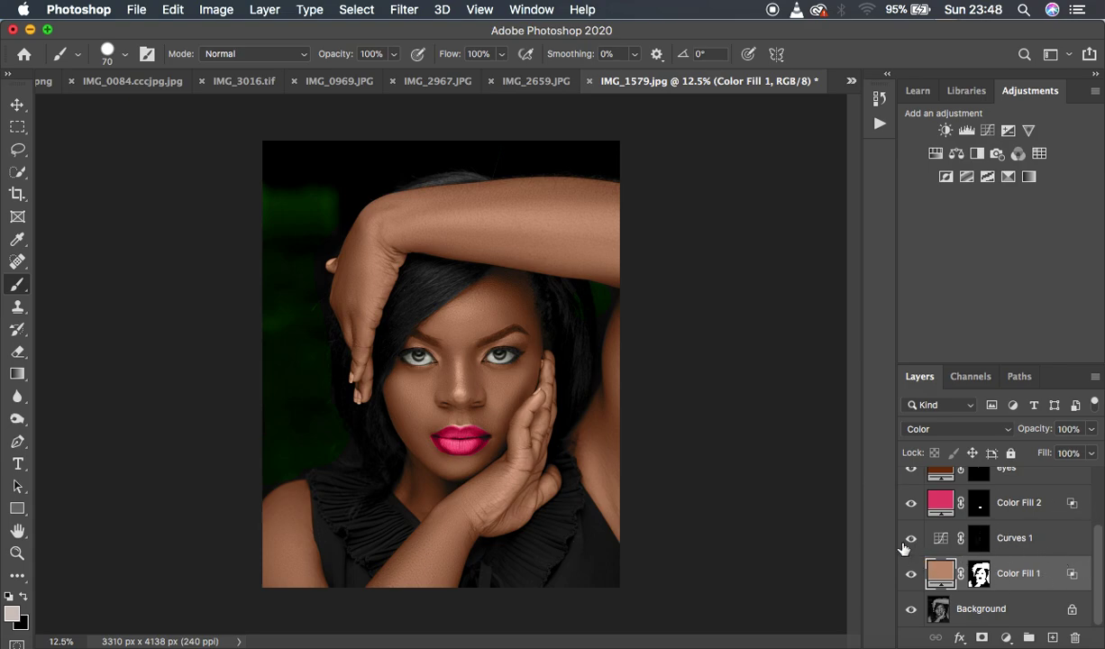
Paint white on the Color Fill 1 mask along the uncolored edges around the lips with a 15 px brush.
left_click(980, 575)
key("super+equal")
key("super+equal")
key("super+equal")
key("super+equal")
key("super+equal")
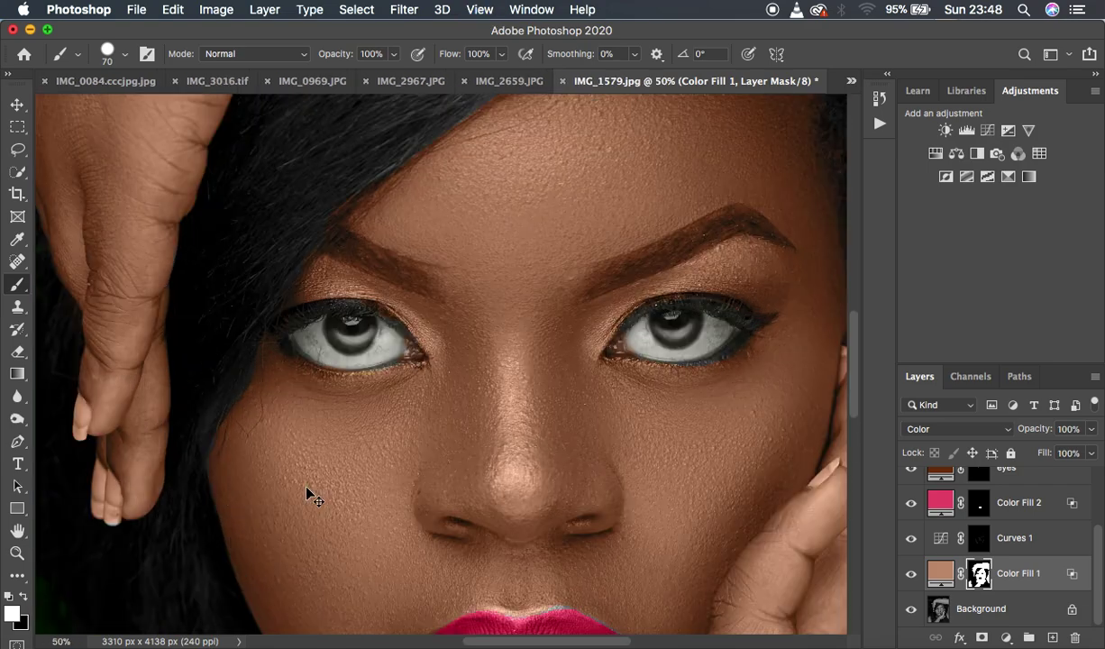
scroll(611, 515, "down", 10)
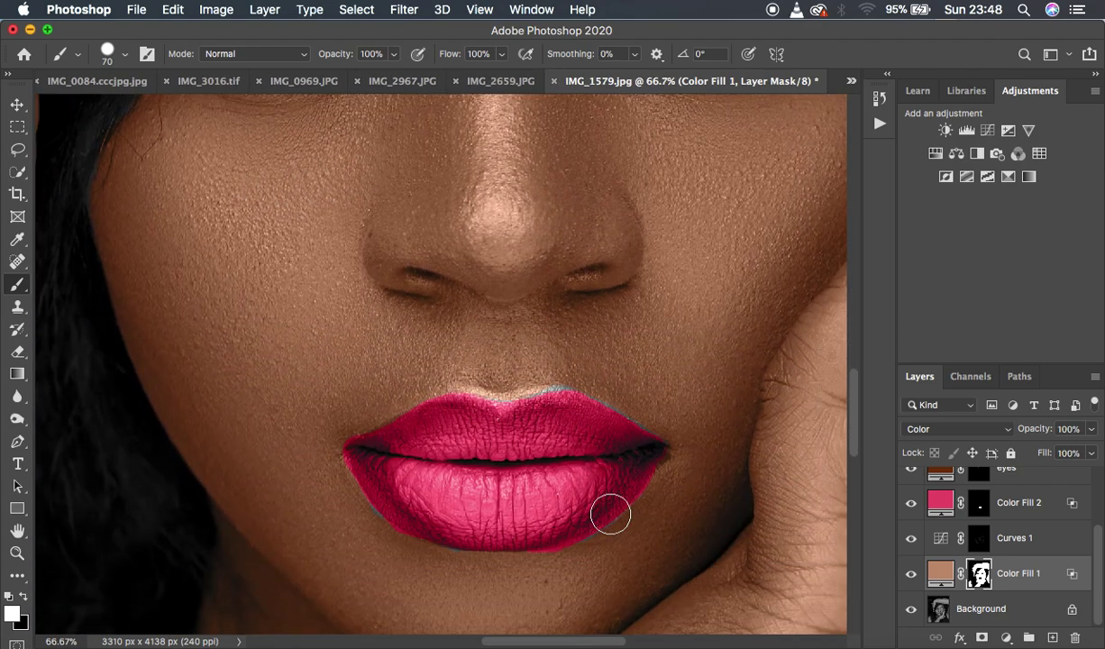
key("bracketleft")
key("bracketleft")
key("bracketleft")
key("bracketleft")
key("bracketleft")
key("bracketleft")
key("bracketleft")
key("bracketleft")
key("bracketleft")
mouse_move(378, 520)
left_mouse_down()
mouse_move(435, 550)
mouse_move(538, 557)
mouse_move(582, 550)
mouse_move(613, 527)
mouse_move(586, 551)
mouse_move(625, 516)
mouse_move(622, 410)
mouse_move(570, 385)
mouse_move(534, 392)
mouse_move(560, 382)
mouse_move(496, 398)
mouse_move(565, 377)
mouse_move(457, 387)
left_mouse_up()
Paint white on the Color Fill 1 mask over the missed skin along the eyelid edges with the 15 px brush.
scroll(679, 328, "up", 6)
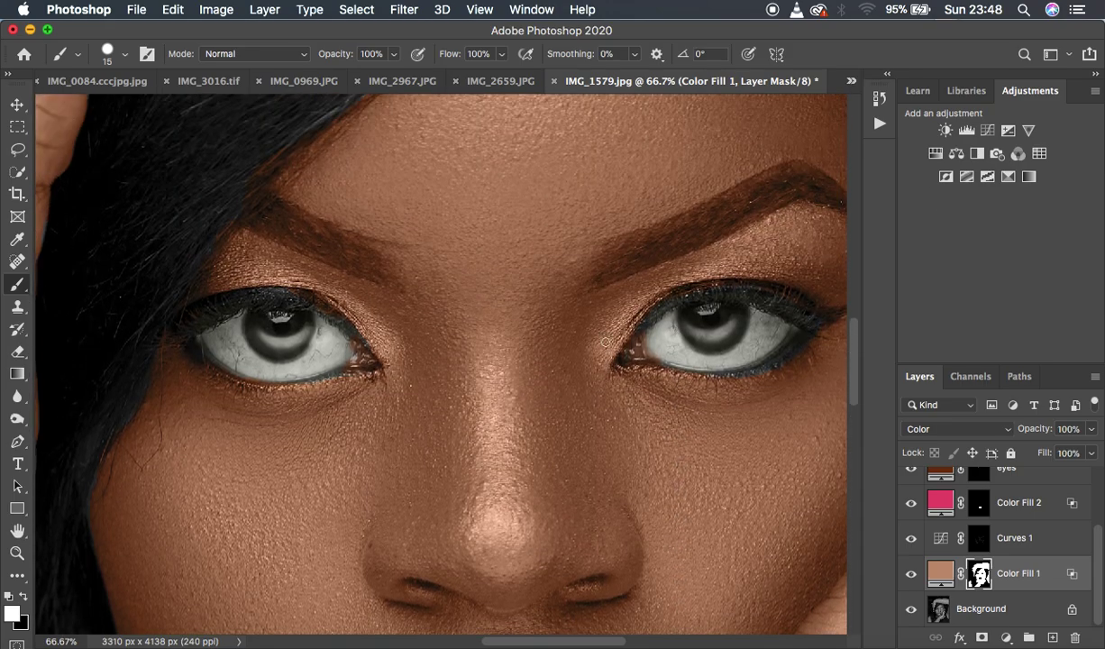
mouse_move(342, 372)
left_mouse_down()
mouse_move(283, 384)
mouse_move(241, 378)
mouse_move(183, 322)
left_mouse_up()
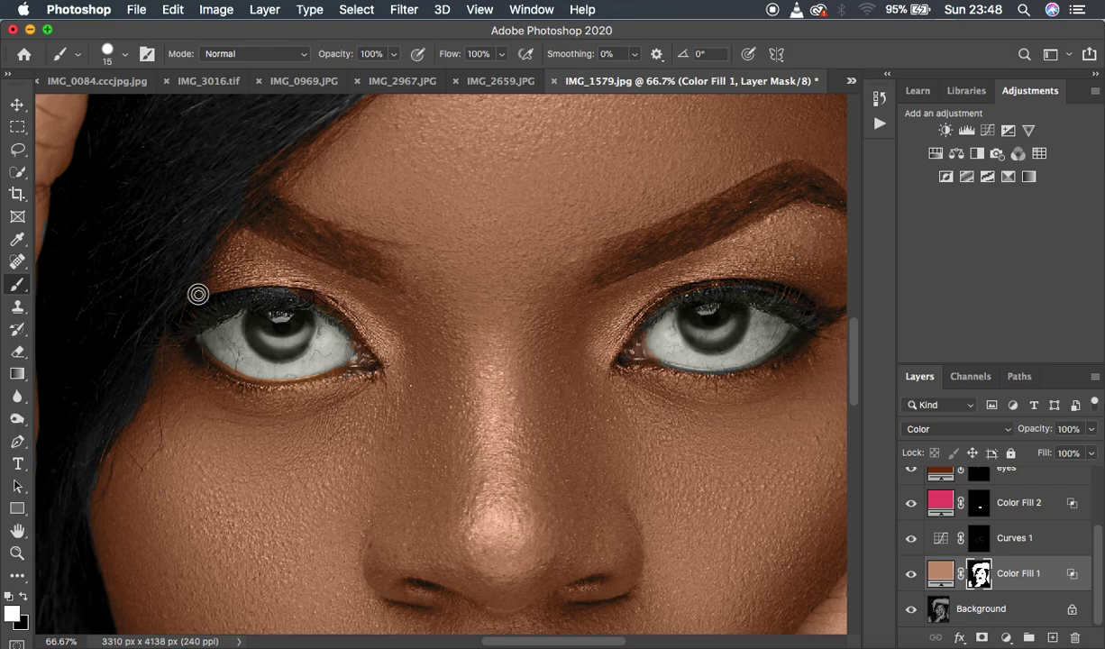
key("super+minus")
key("super+minus")
key("super+minus")
key("super+minus")
key("super+minus")
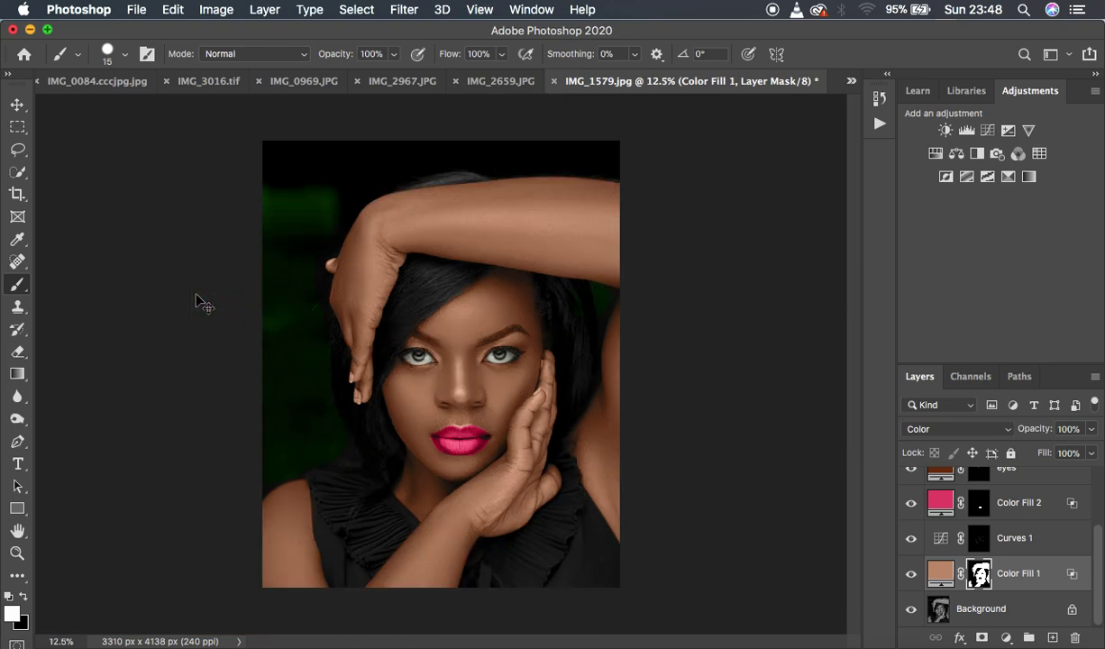
key("super+minus")
key("super+plus")
Compare the colorized portrait with the original by hiding and showing every layer except Background.
scroll(1050, 552, "up", 3)
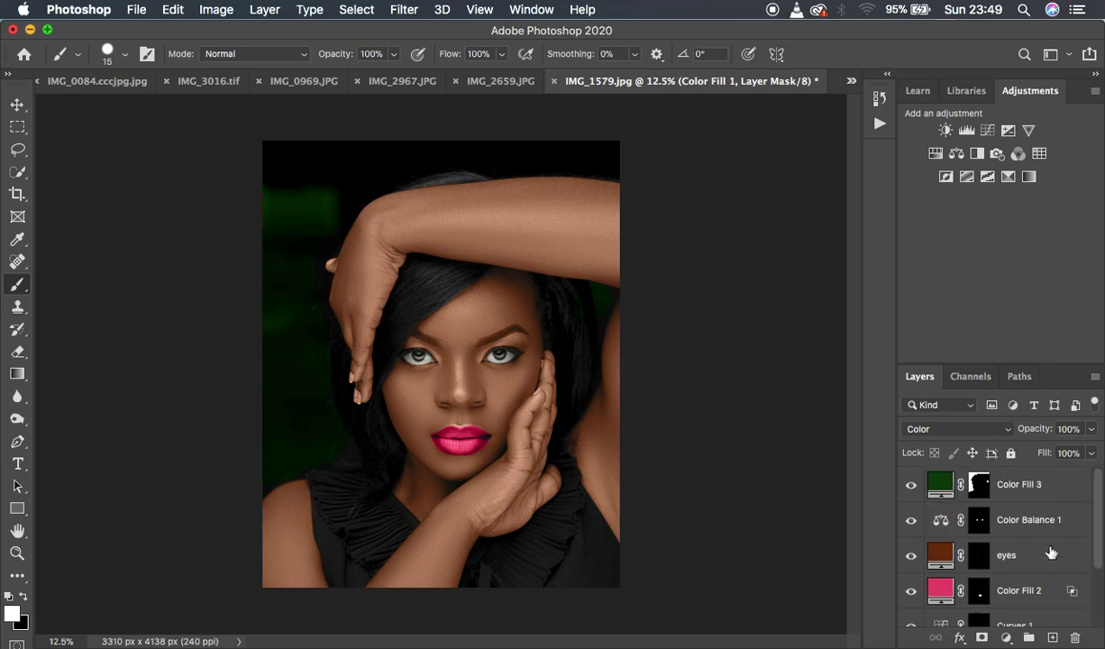
scroll(1055, 587, "down", 3)
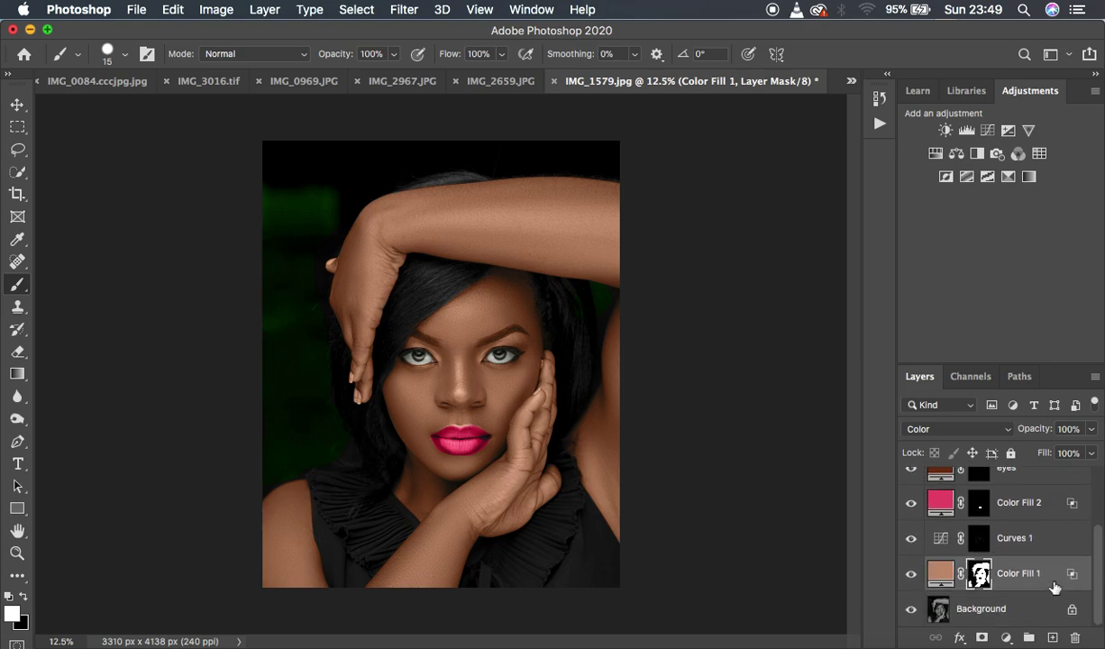
left_click(910, 611, "alt")
left_click(911, 611, "alt")
left_click(910, 611, "alt")
left_click(911, 613, "alt")
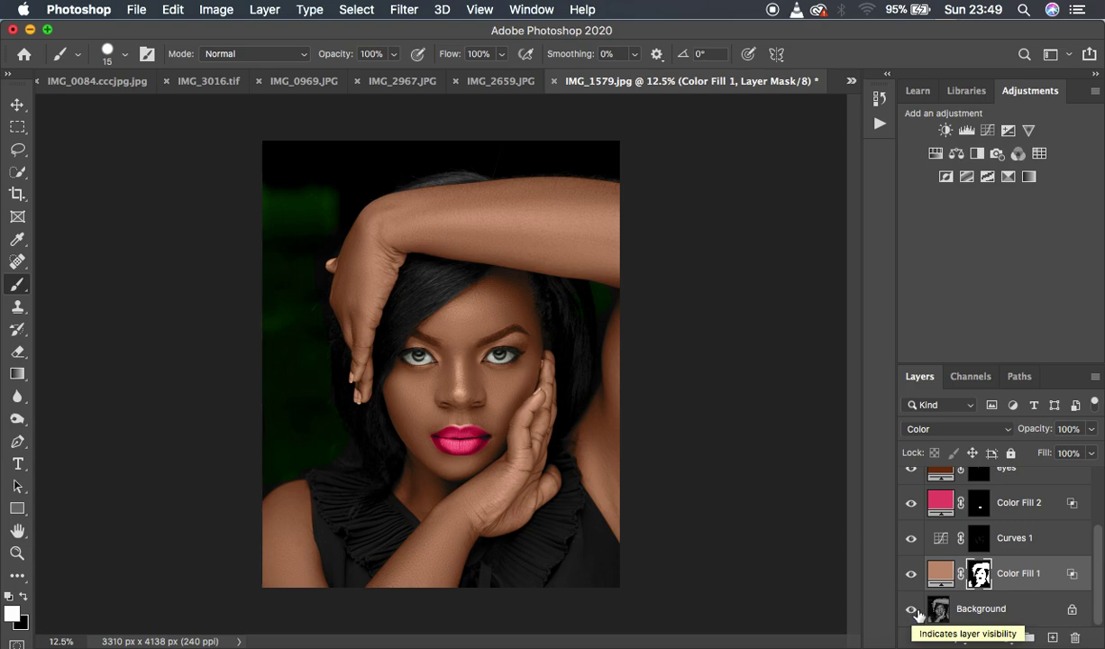
Stamp all visible layers into a new layer above Color Fill 3 and try a Selective Color adjustment on the Reds.
scroll(1018, 486, "up", 3)
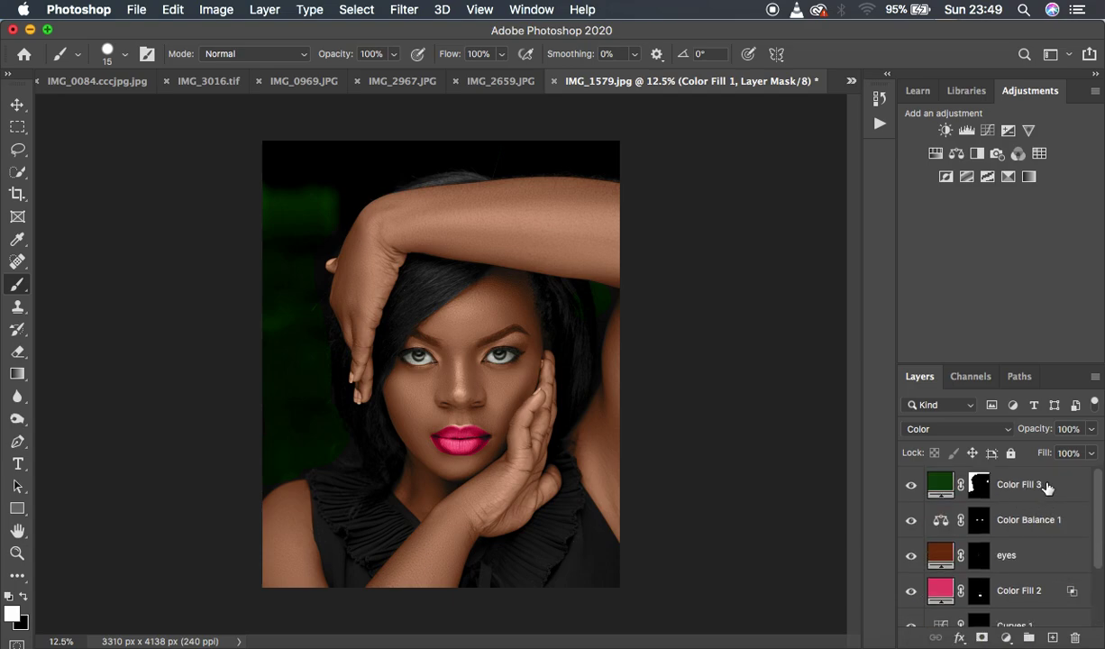
left_click(1045, 487)
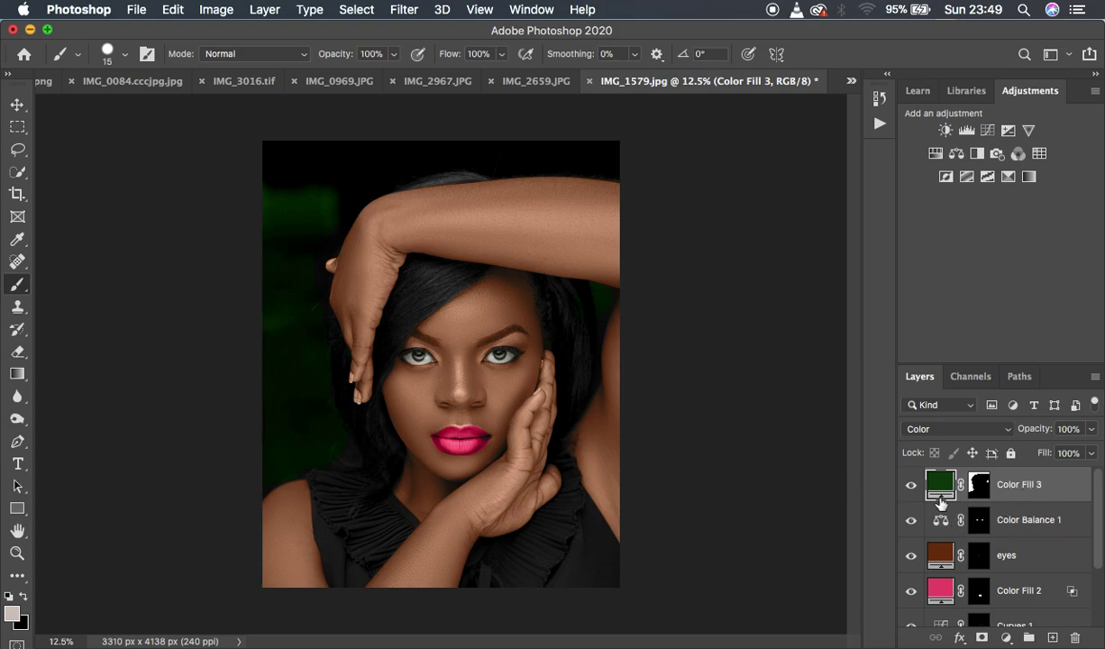
key("super+alt+shift+e")
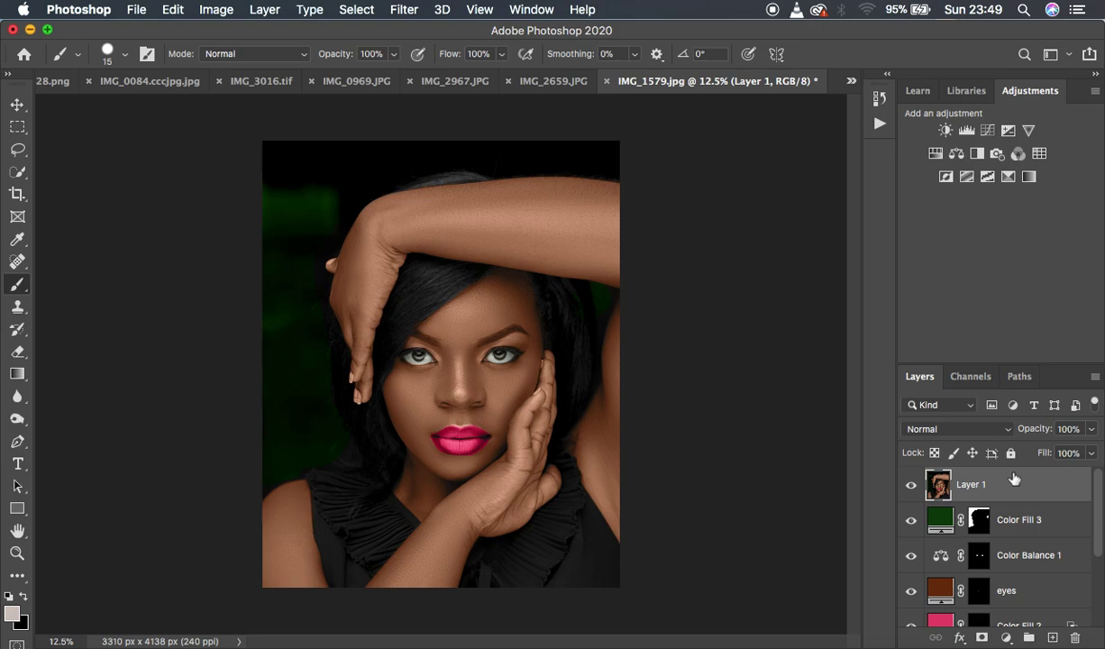
left_click(1005, 637)
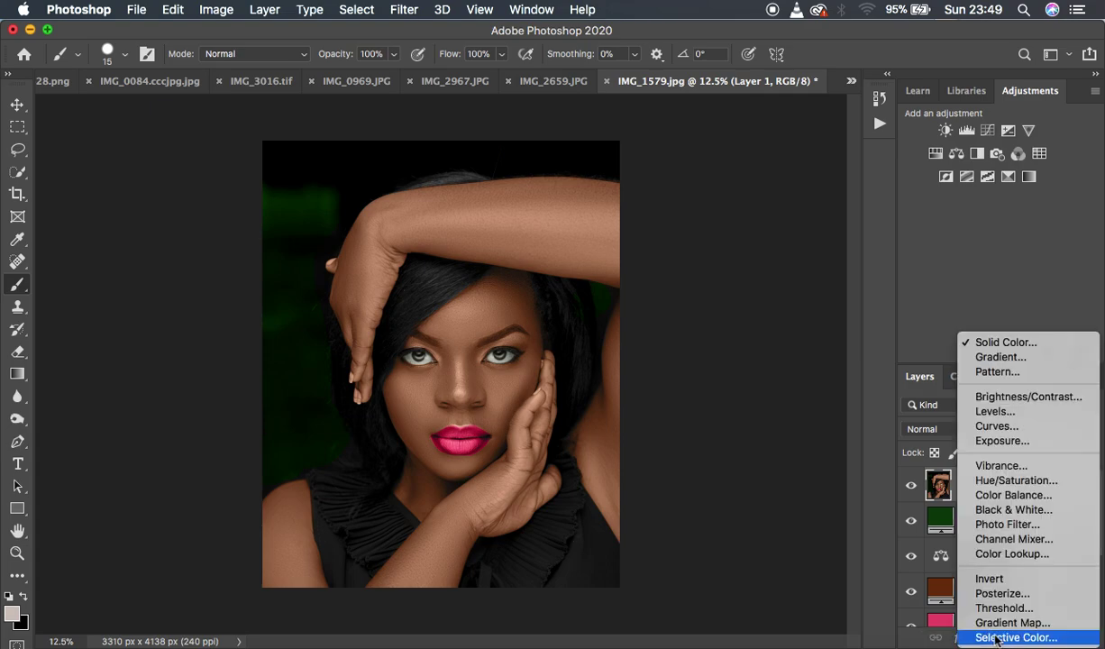
left_click(996, 637)
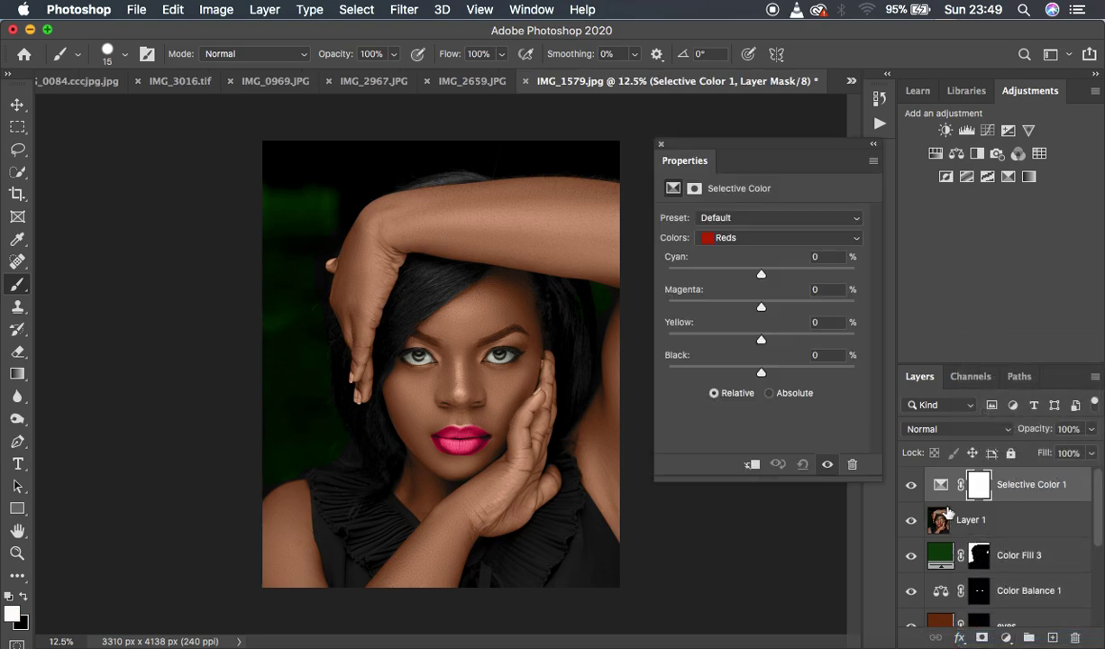
left_click_drag(761, 340, 759, 373)
left_click(661, 144)
Delete the Selective Color adjustment and the stamped layer beneath it.
left_click(1048, 511)
left_click_drag(1048, 511, 1074, 637)
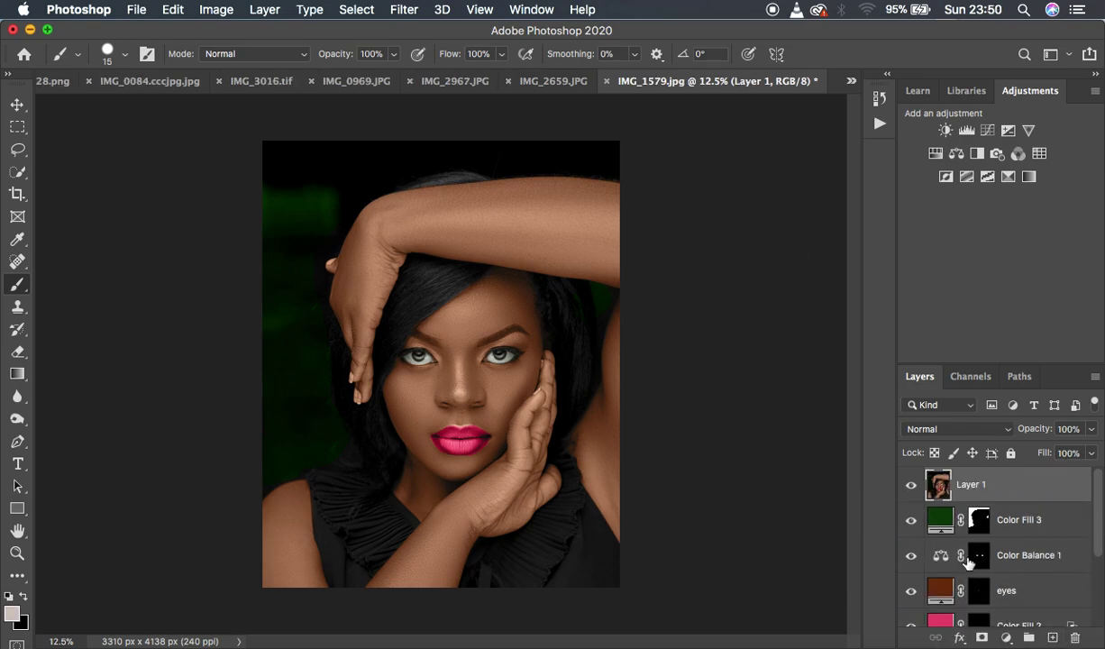
left_click_drag(1019, 521, 1075, 637)
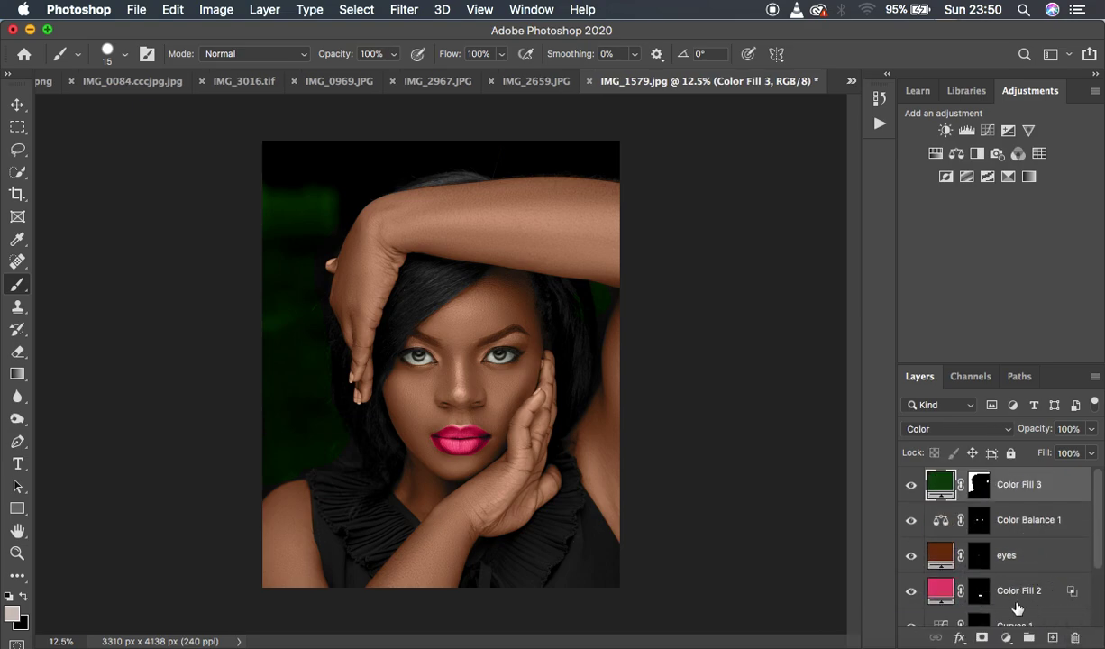
Lower the opacity of the pink lip fill, Color Fill 2, to 74%.
left_click(943, 593)
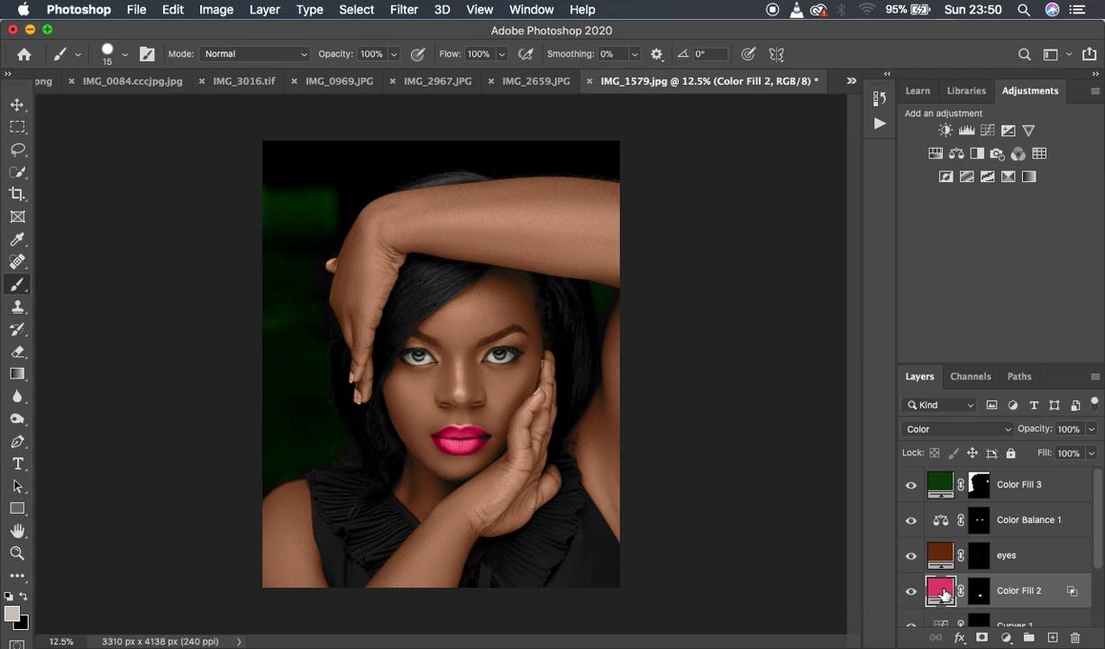
left_click(1093, 429)
left_click_drag(1090, 450, 1071, 448)
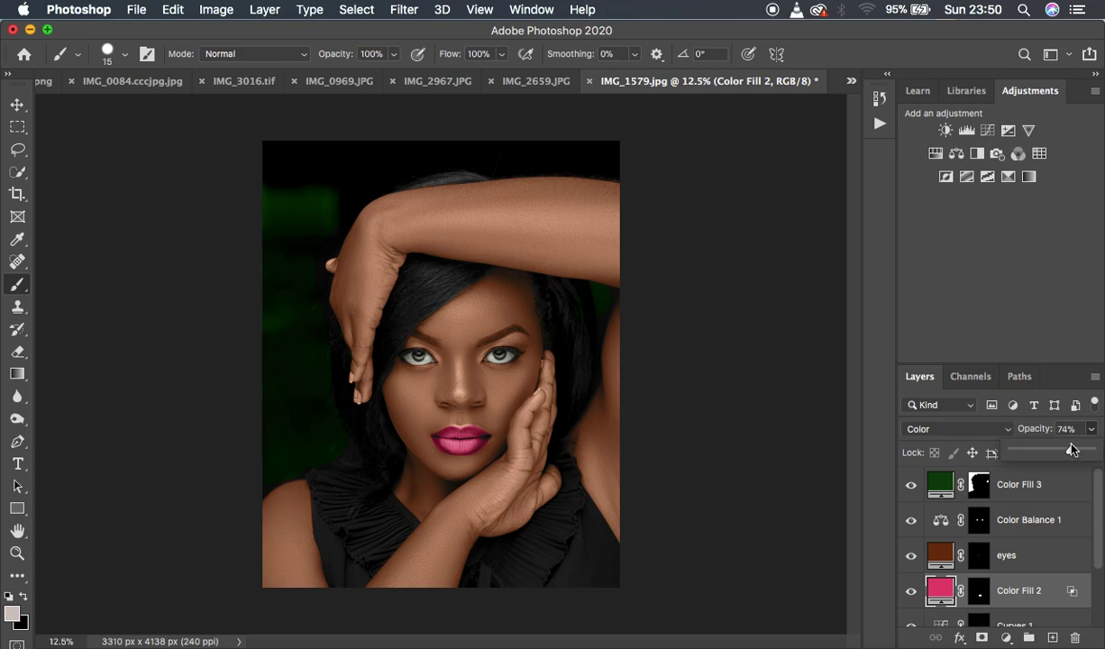